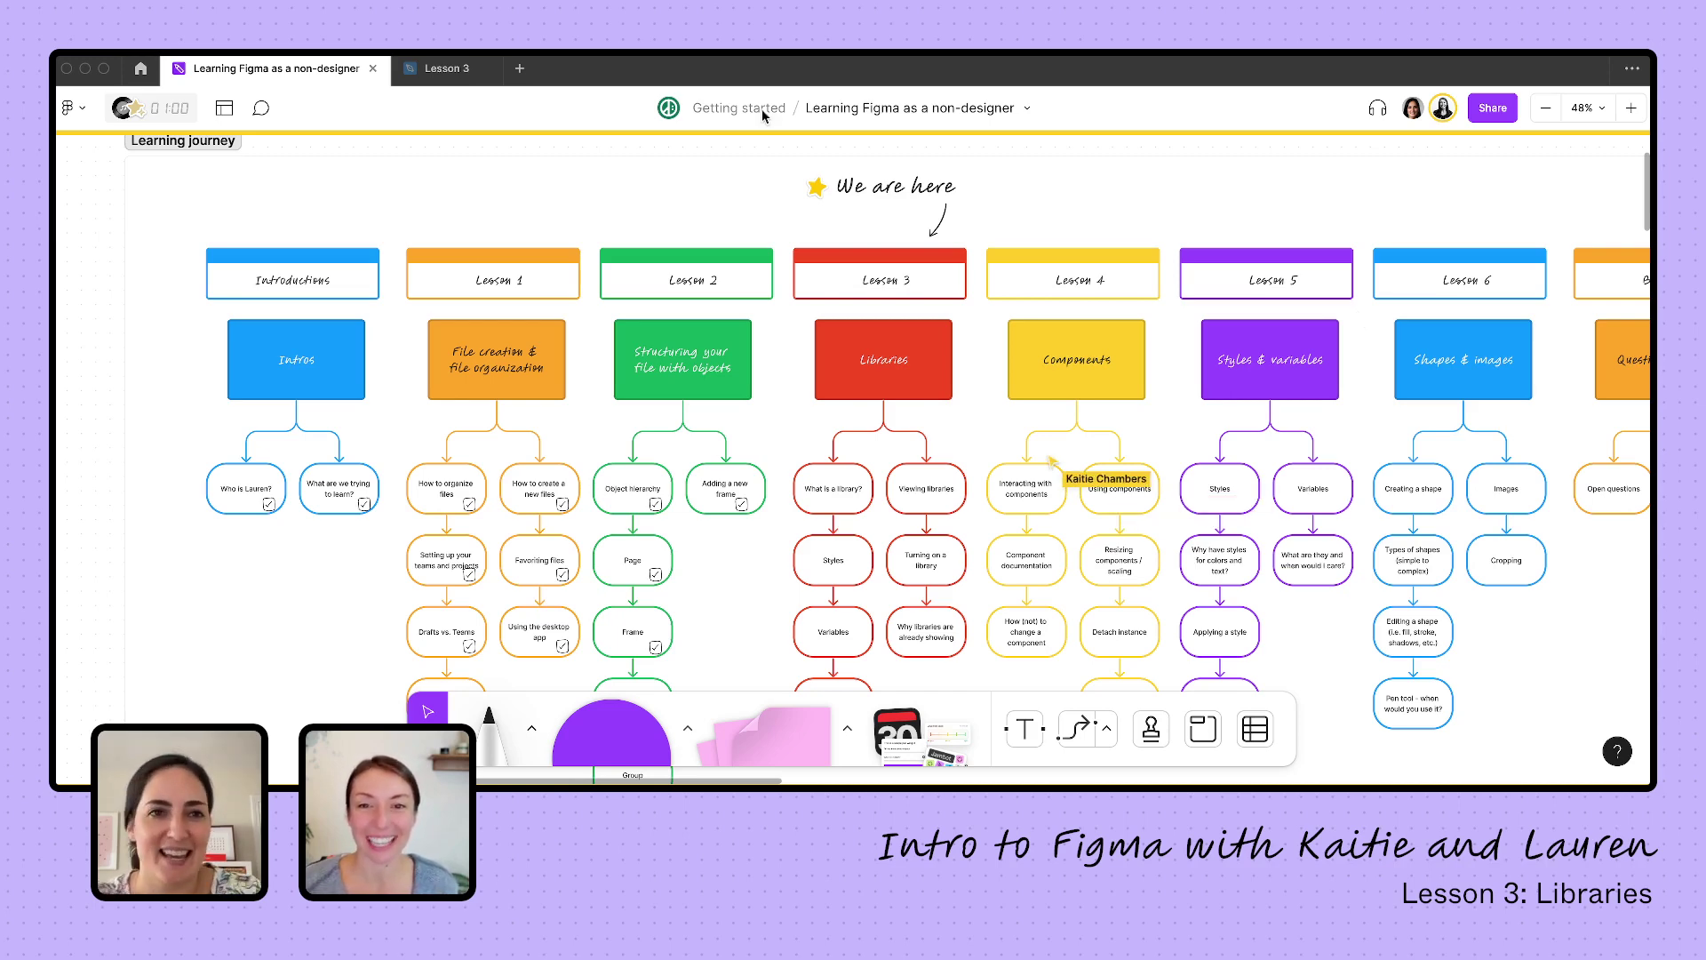
Switch to the Lesson 3 file and select its iPhone 14 - 1 frame, deleting a stray test frame
left_click(444, 69)
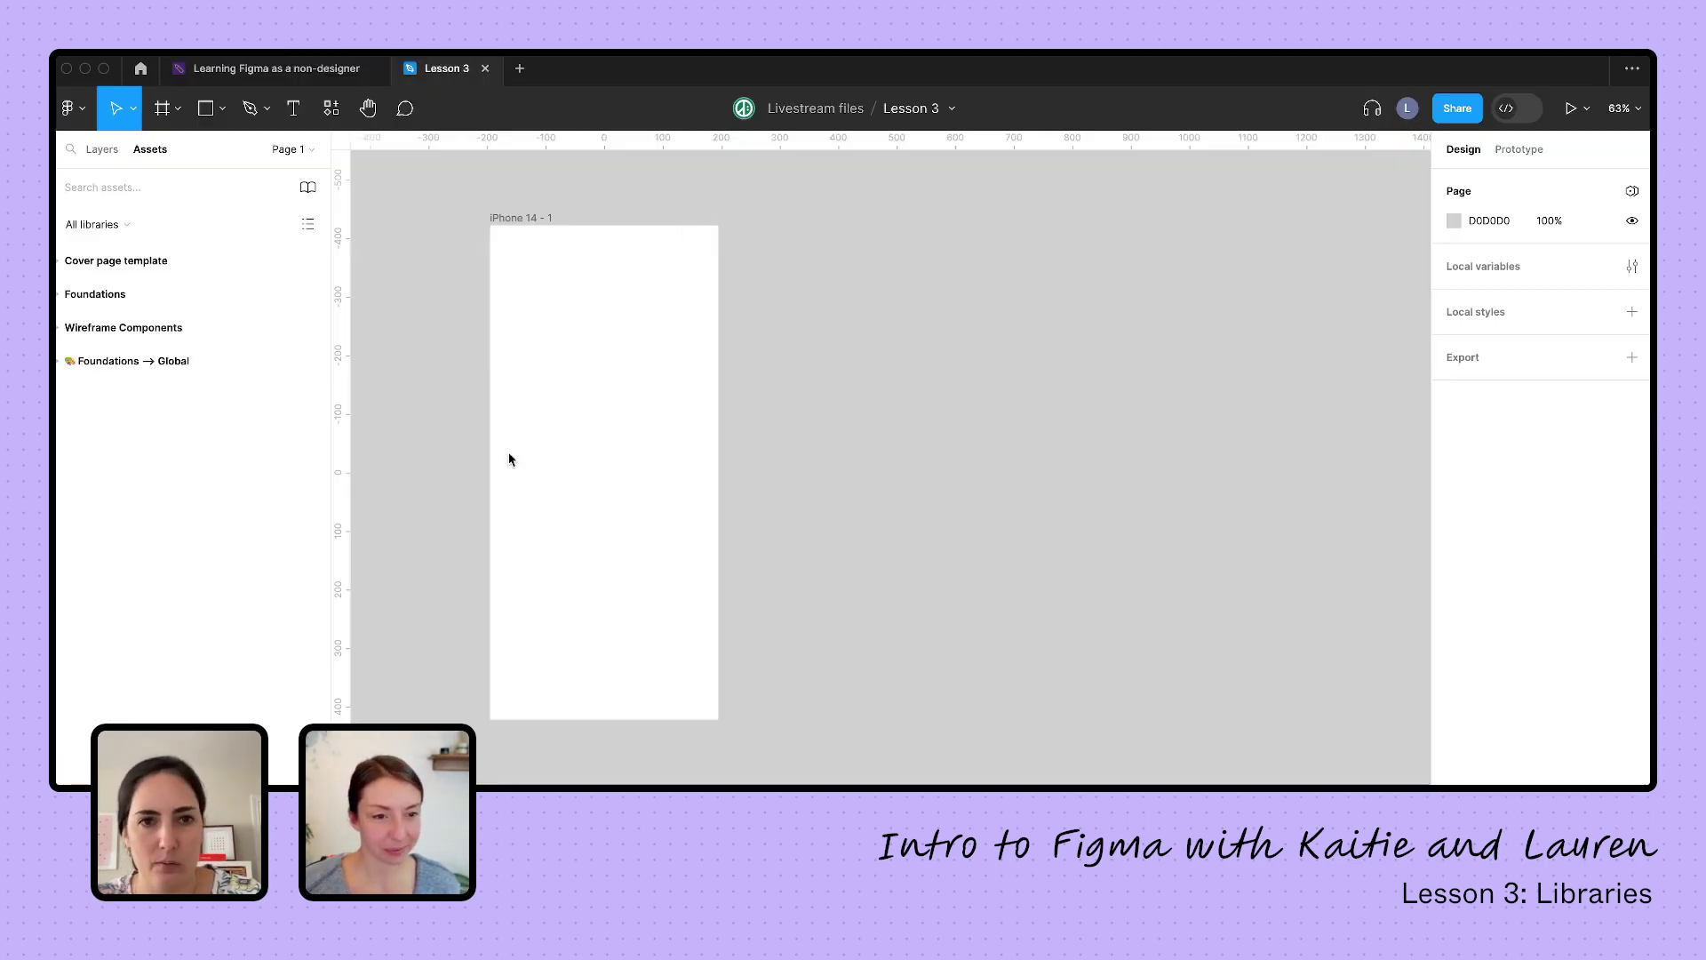
left_click(640, 353)
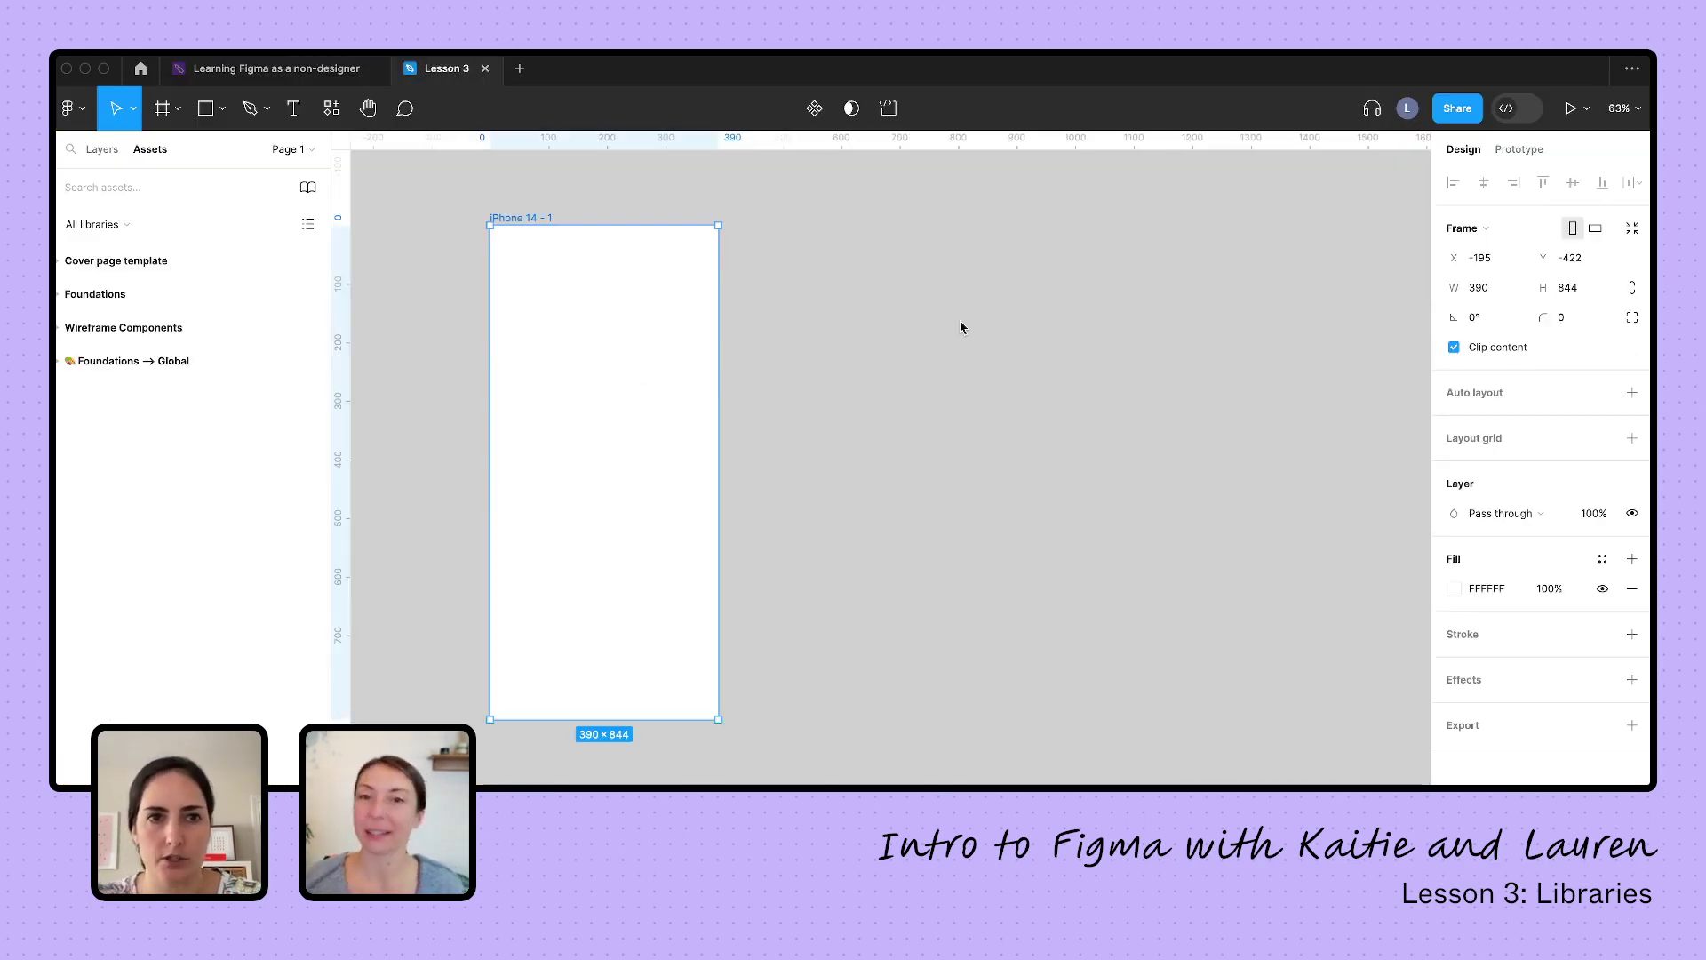
key("f")
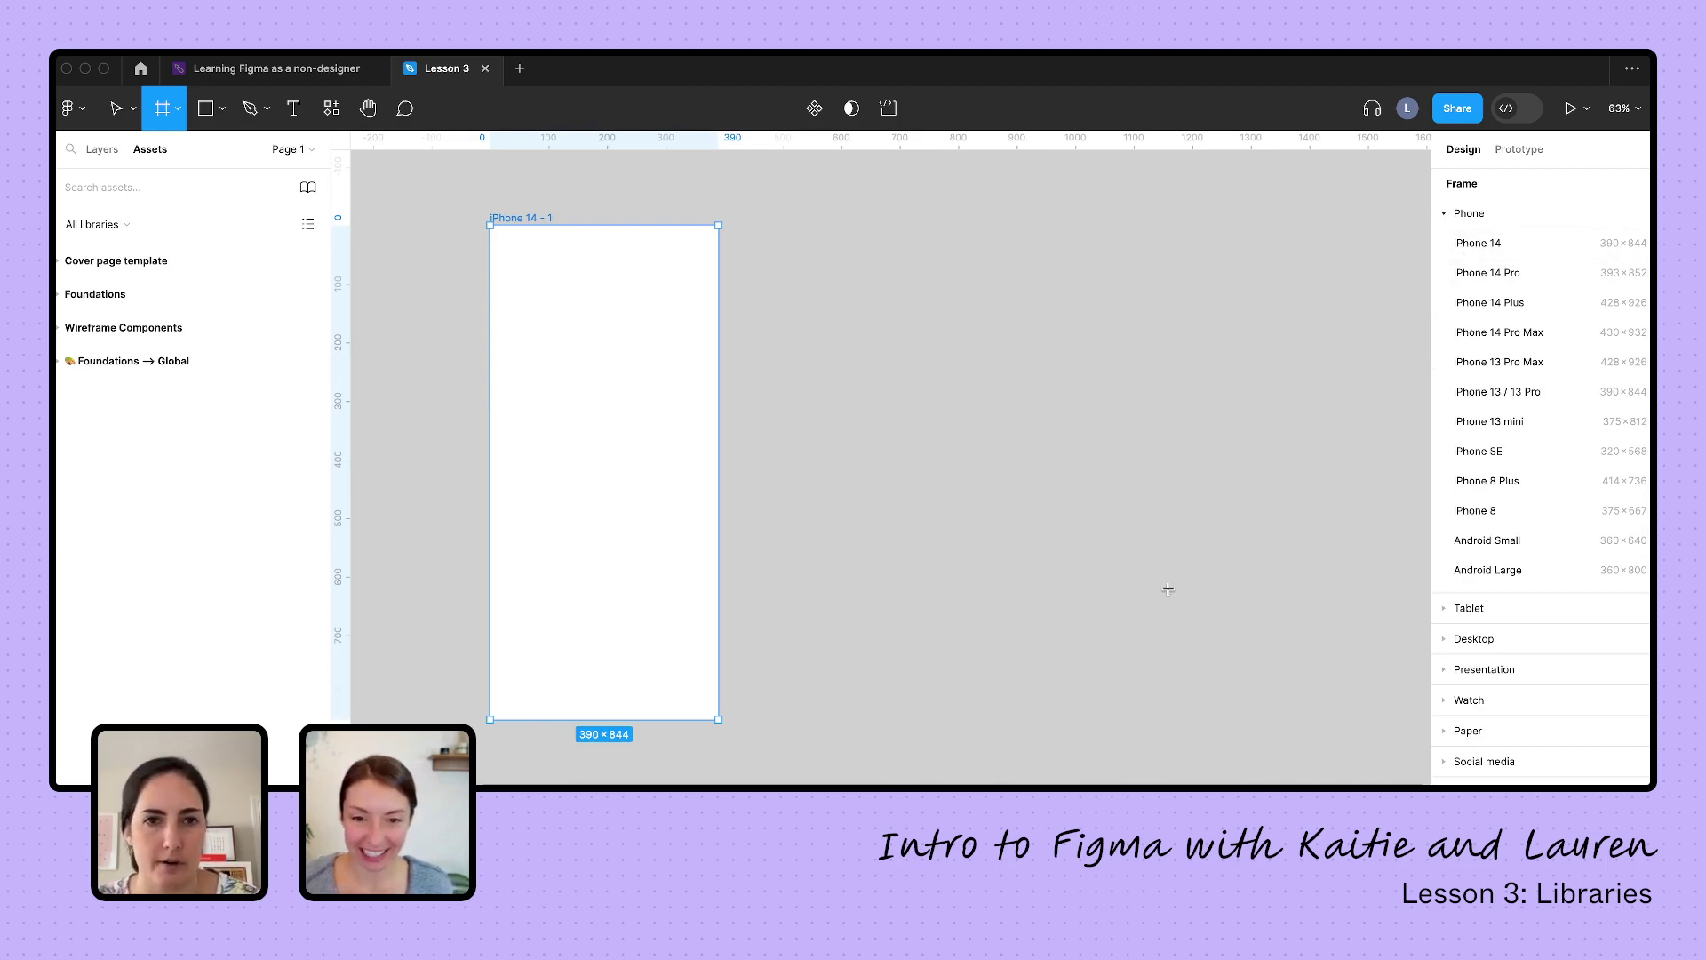
left_click(851, 371)
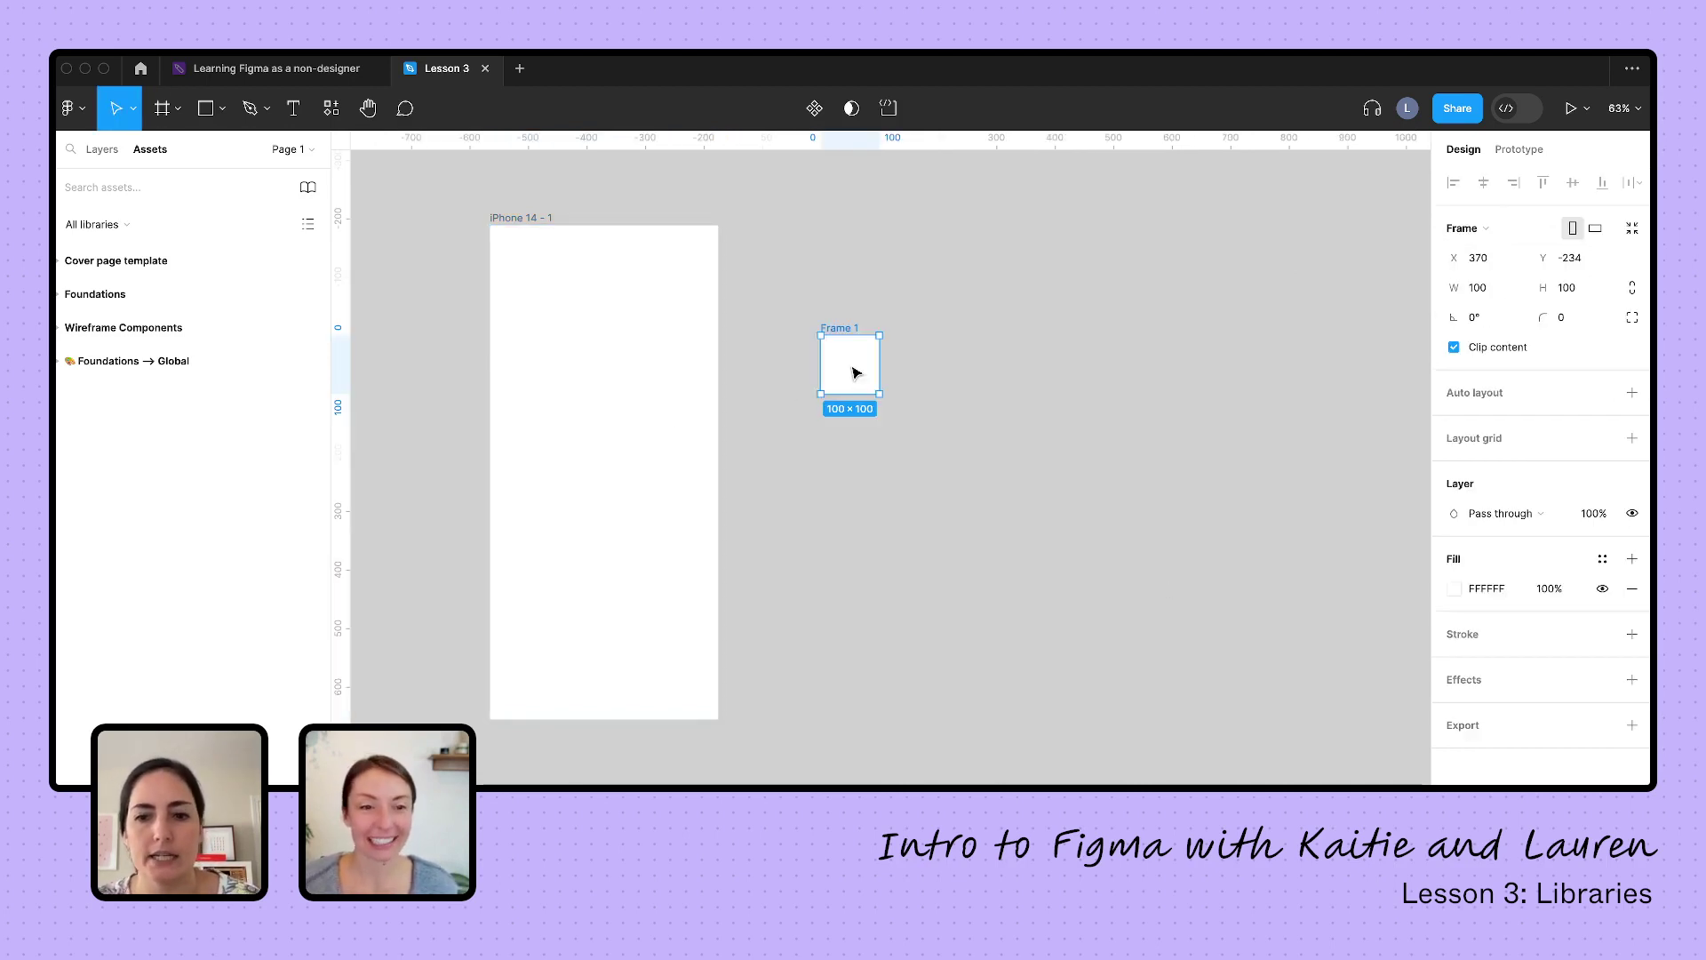
key("Delete")
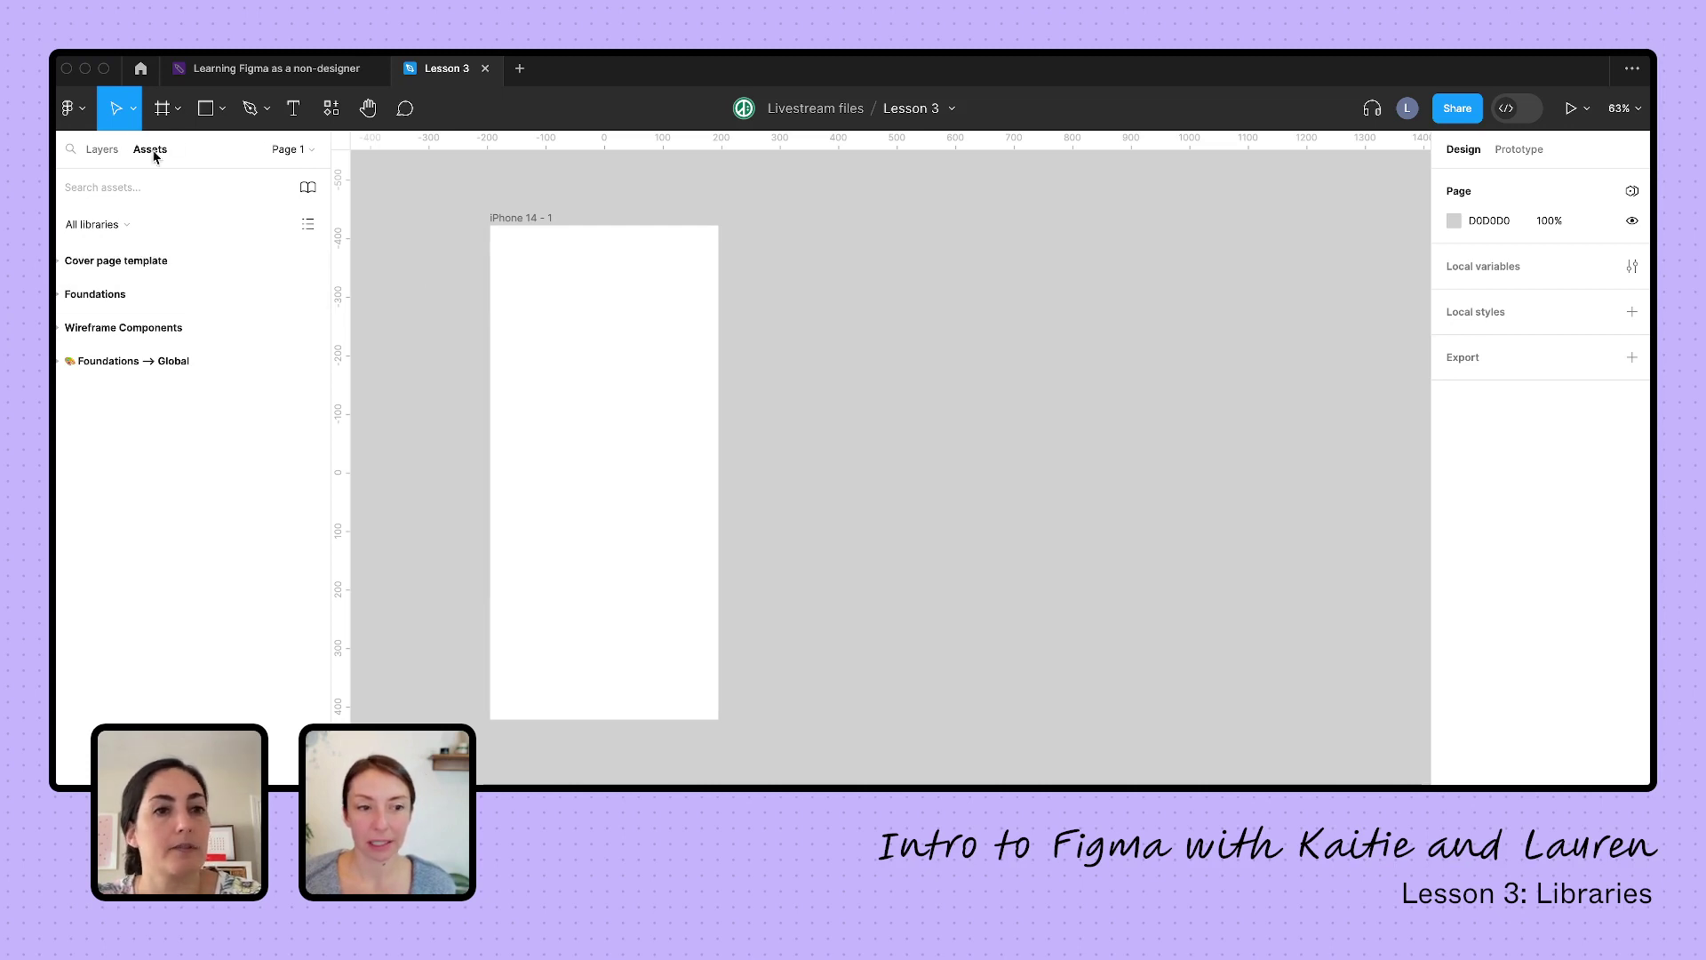
left_click(103, 149)
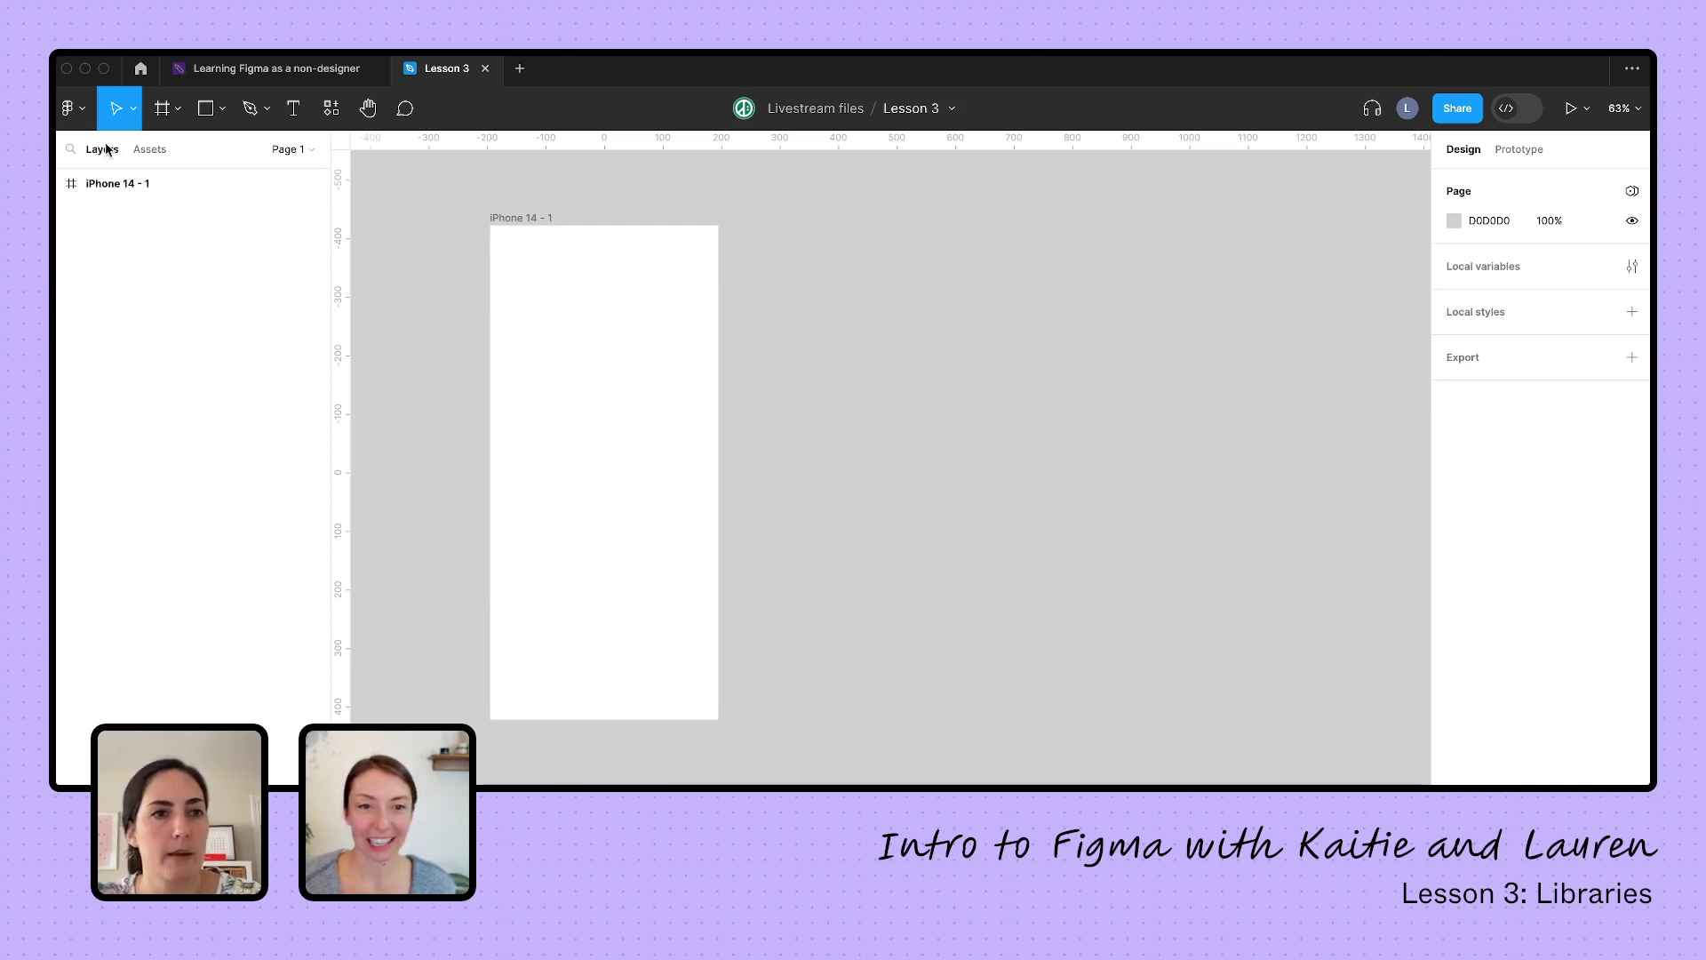
left_click(150, 151)
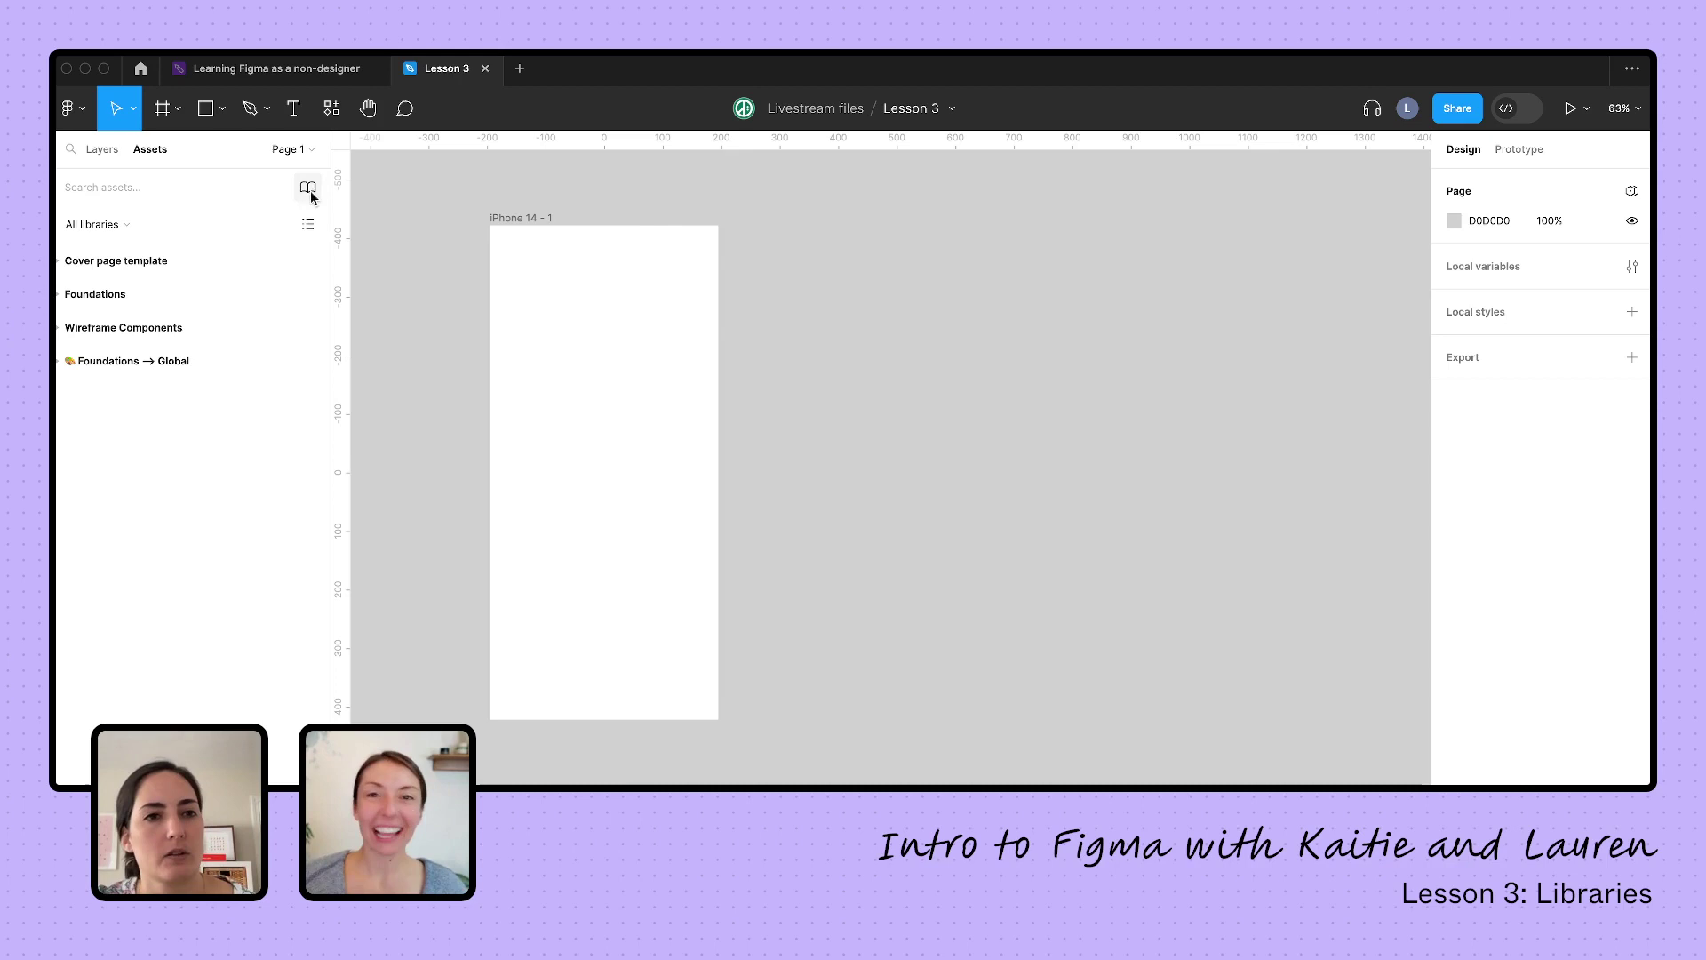
Open the Lesson 3 libraries list and scroll to App Styles [Dark Mode]
left_click(311, 190)
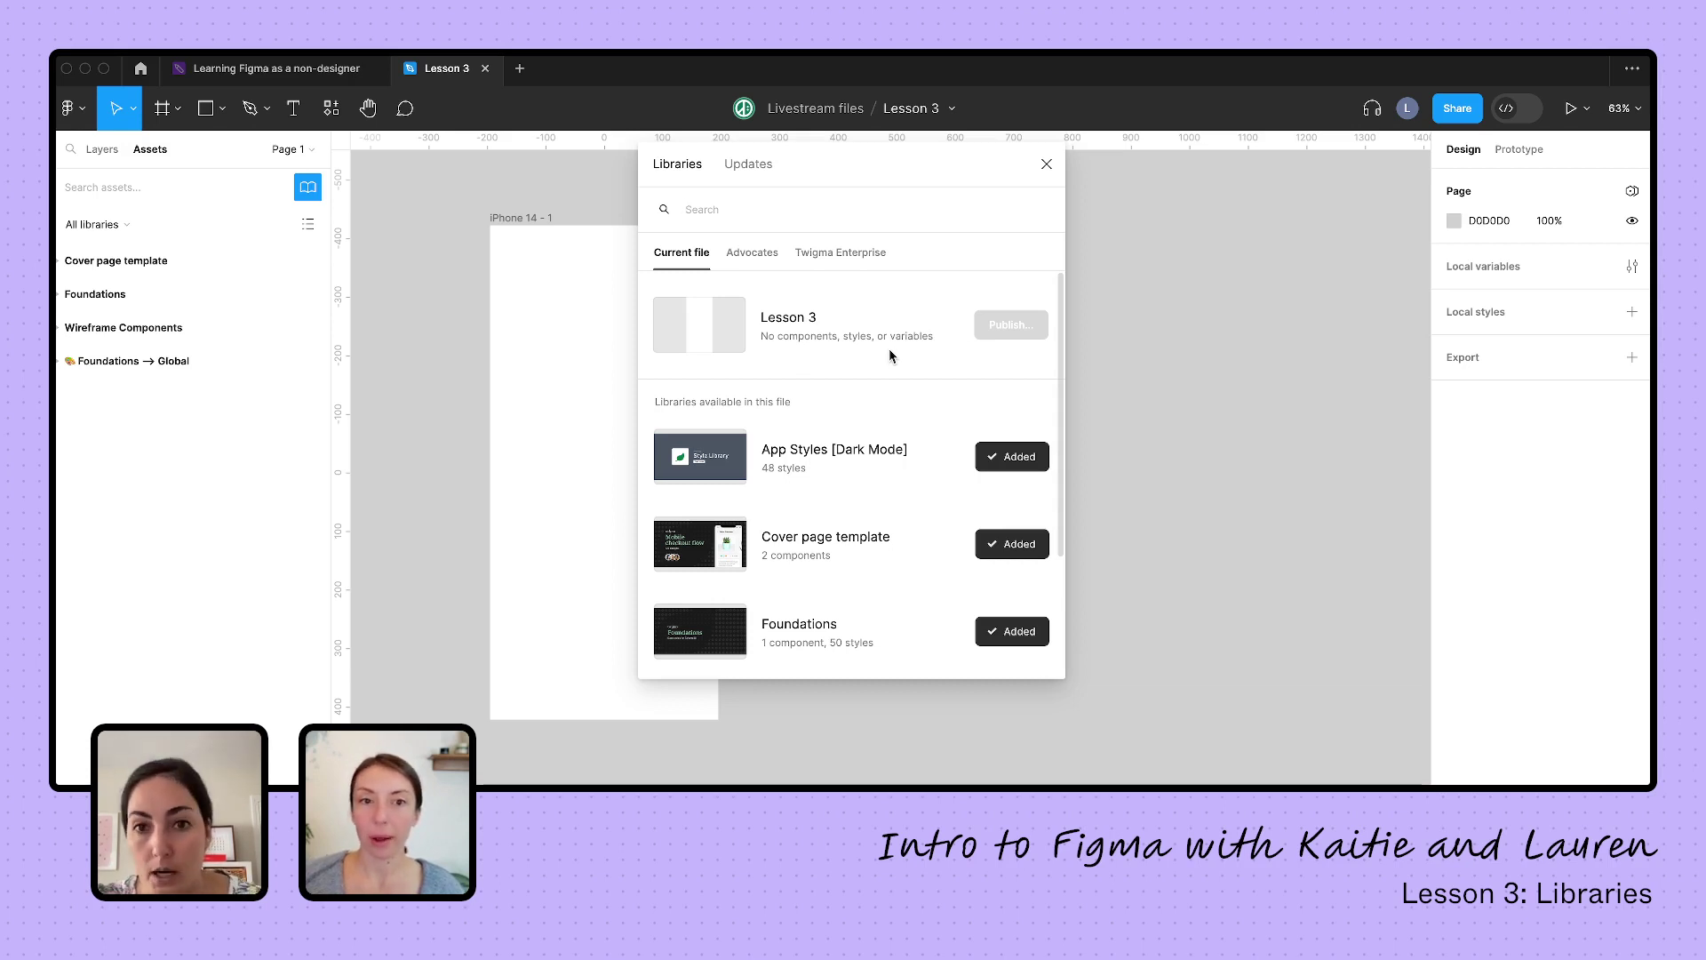
scroll(889, 354, "down", 3)
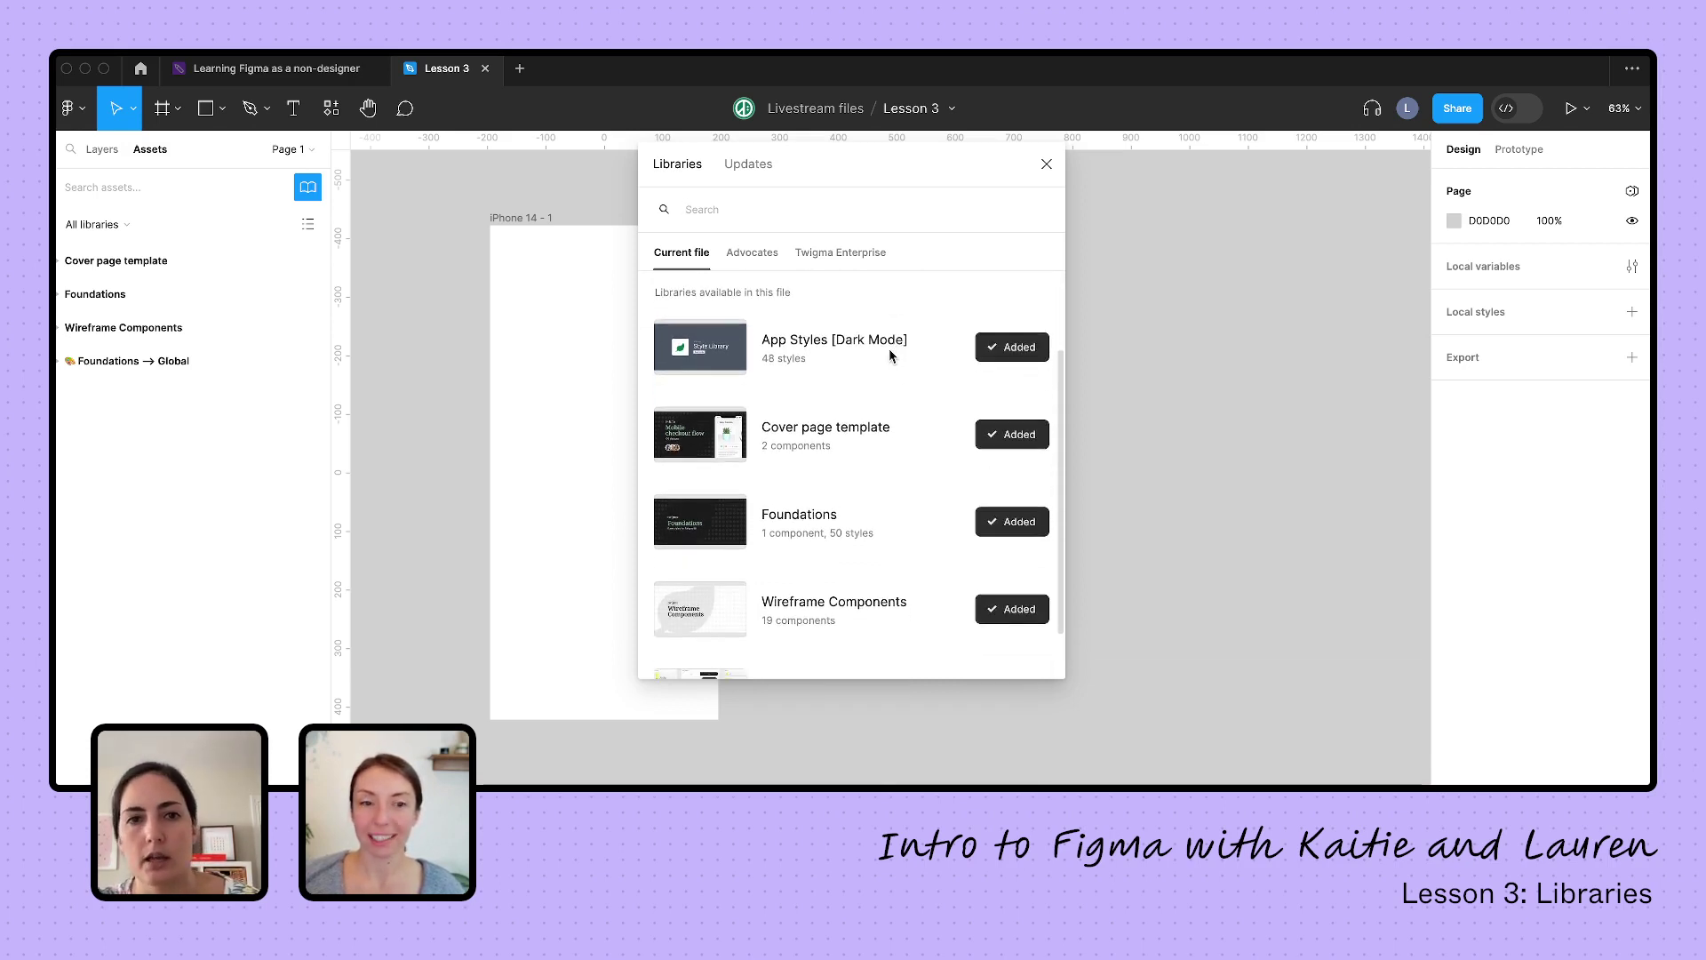
scroll(866, 351, "down", 2)
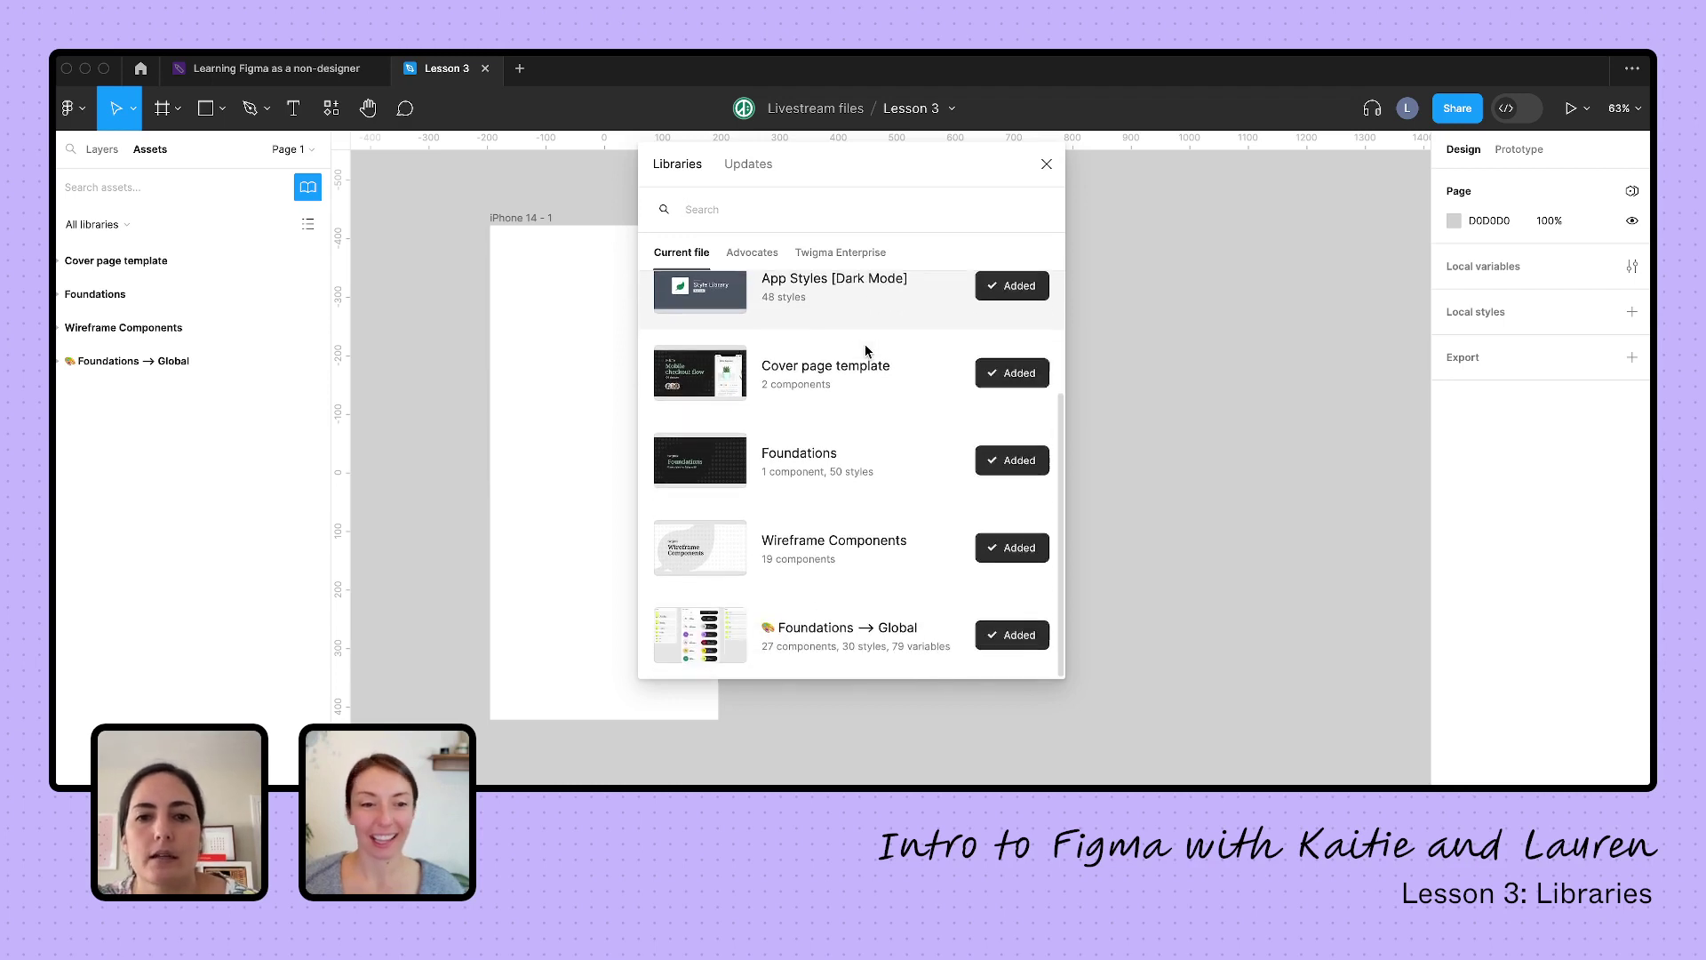
scroll(866, 351, "up", 3)
scroll(866, 351, "down", 2)
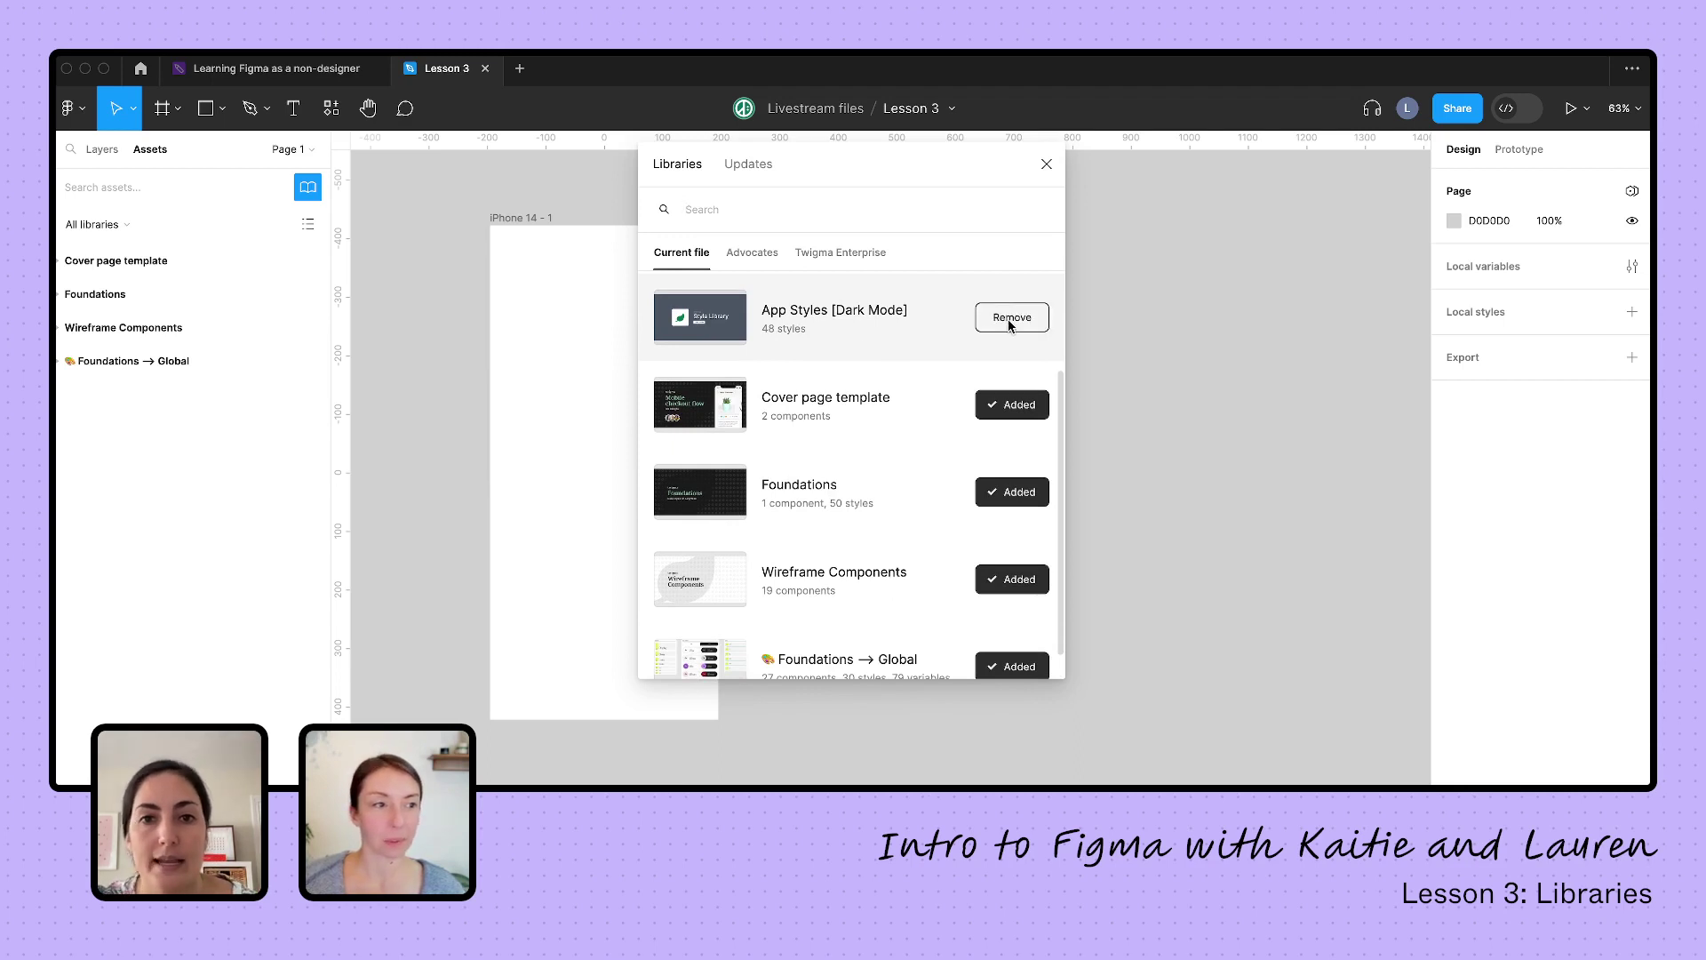
Remove Cover page template, Foundations, Wireframe Components and Foundations → Global, then re-add Foundations
left_click(1018, 404)
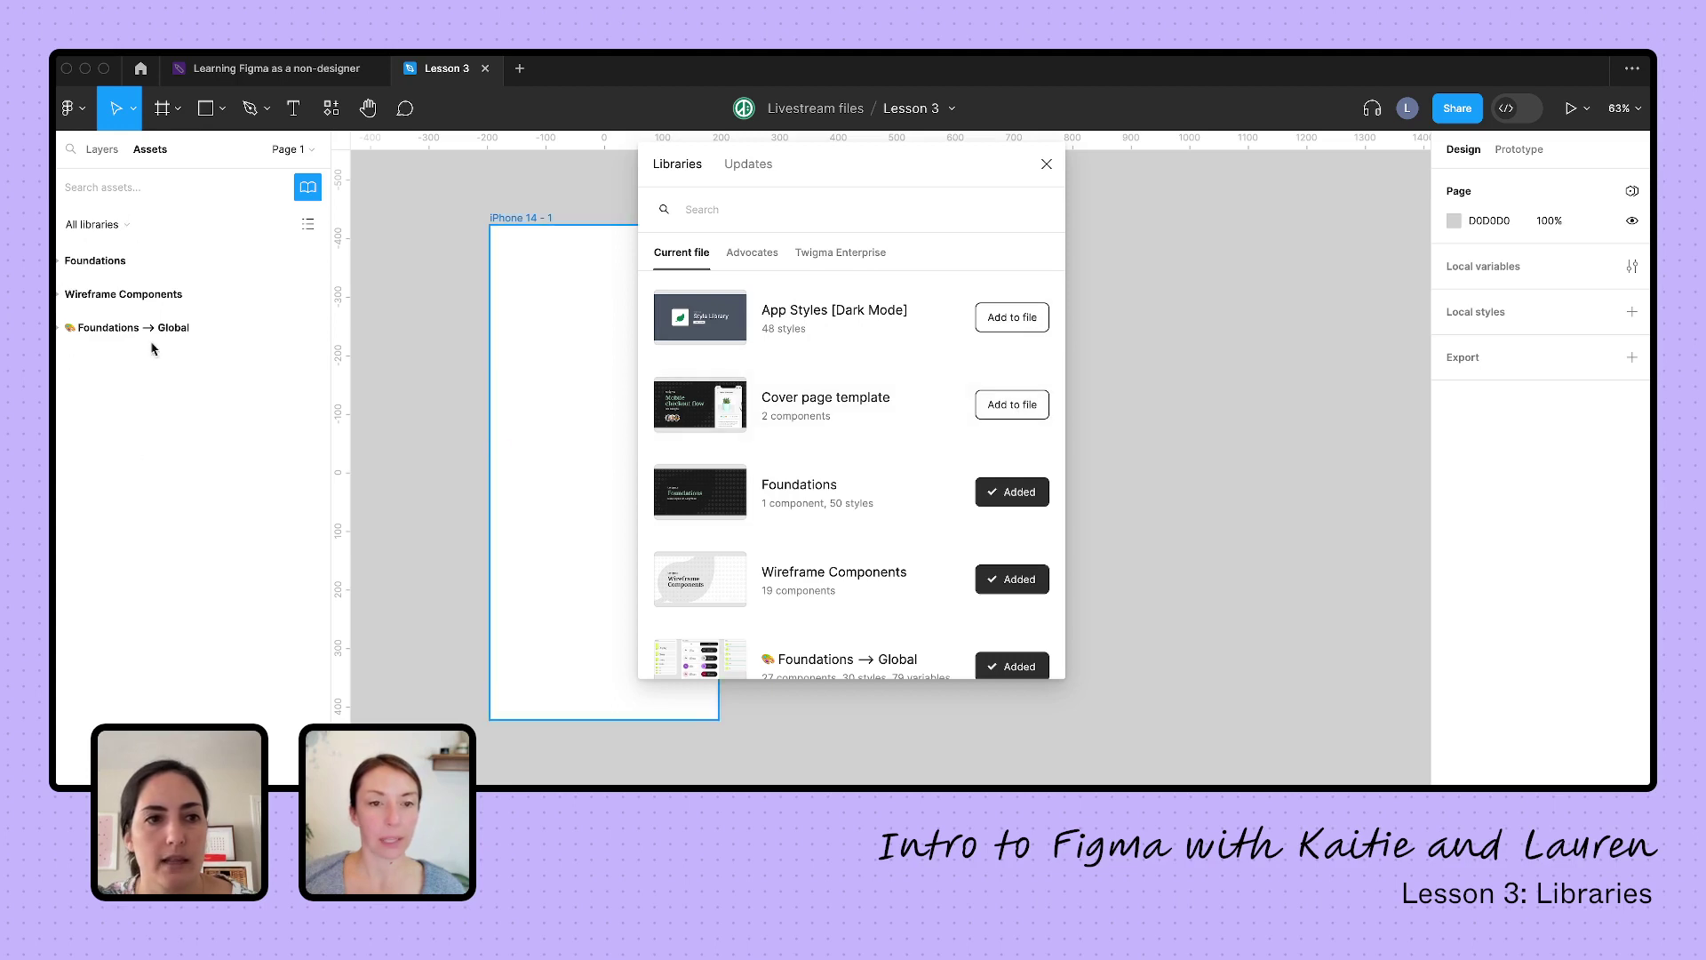
left_click(1004, 492)
left_click(1006, 578)
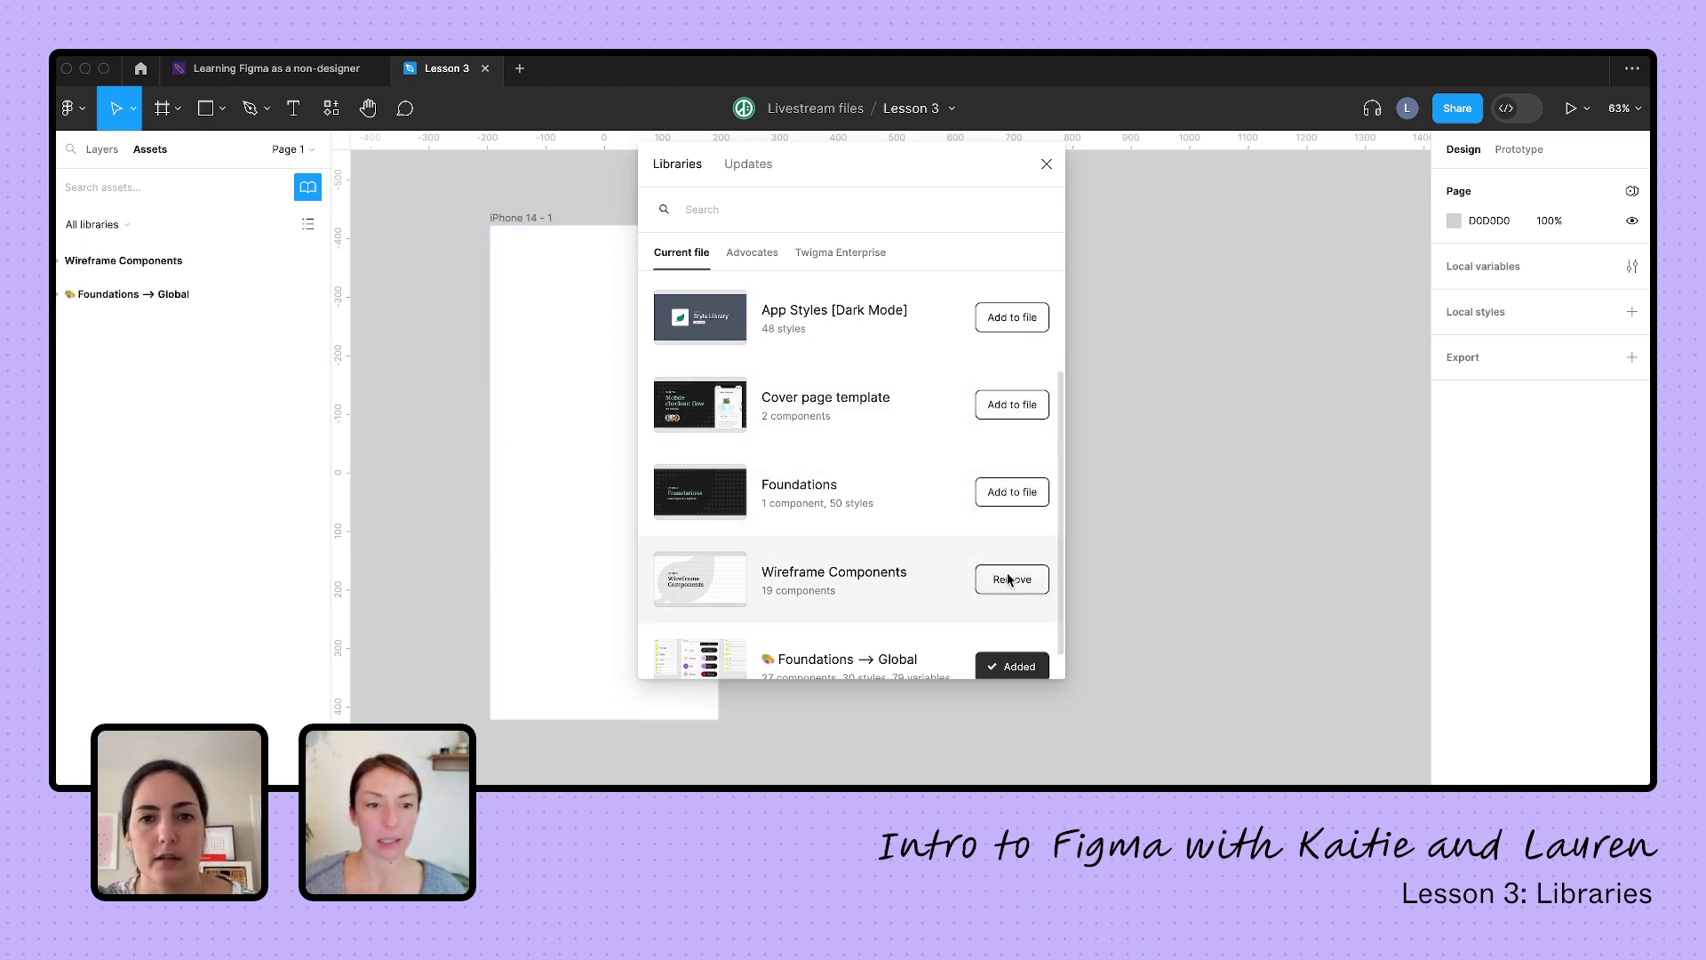
left_click(1009, 666)
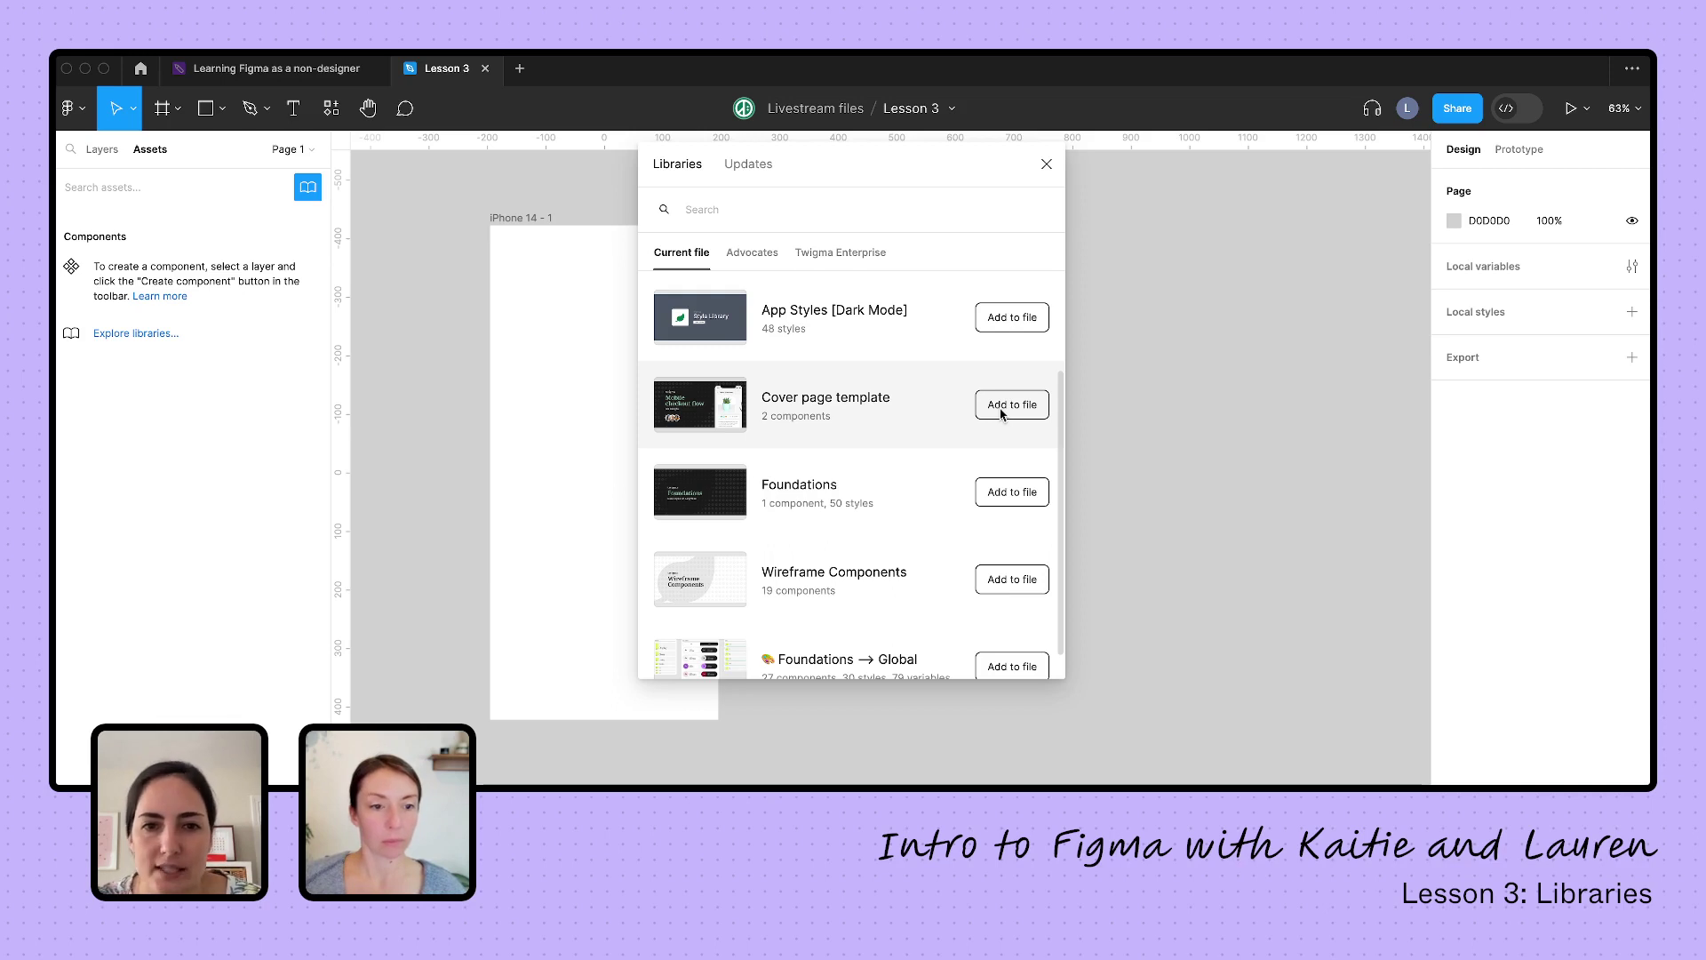
scroll(1001, 413, "up", 1)
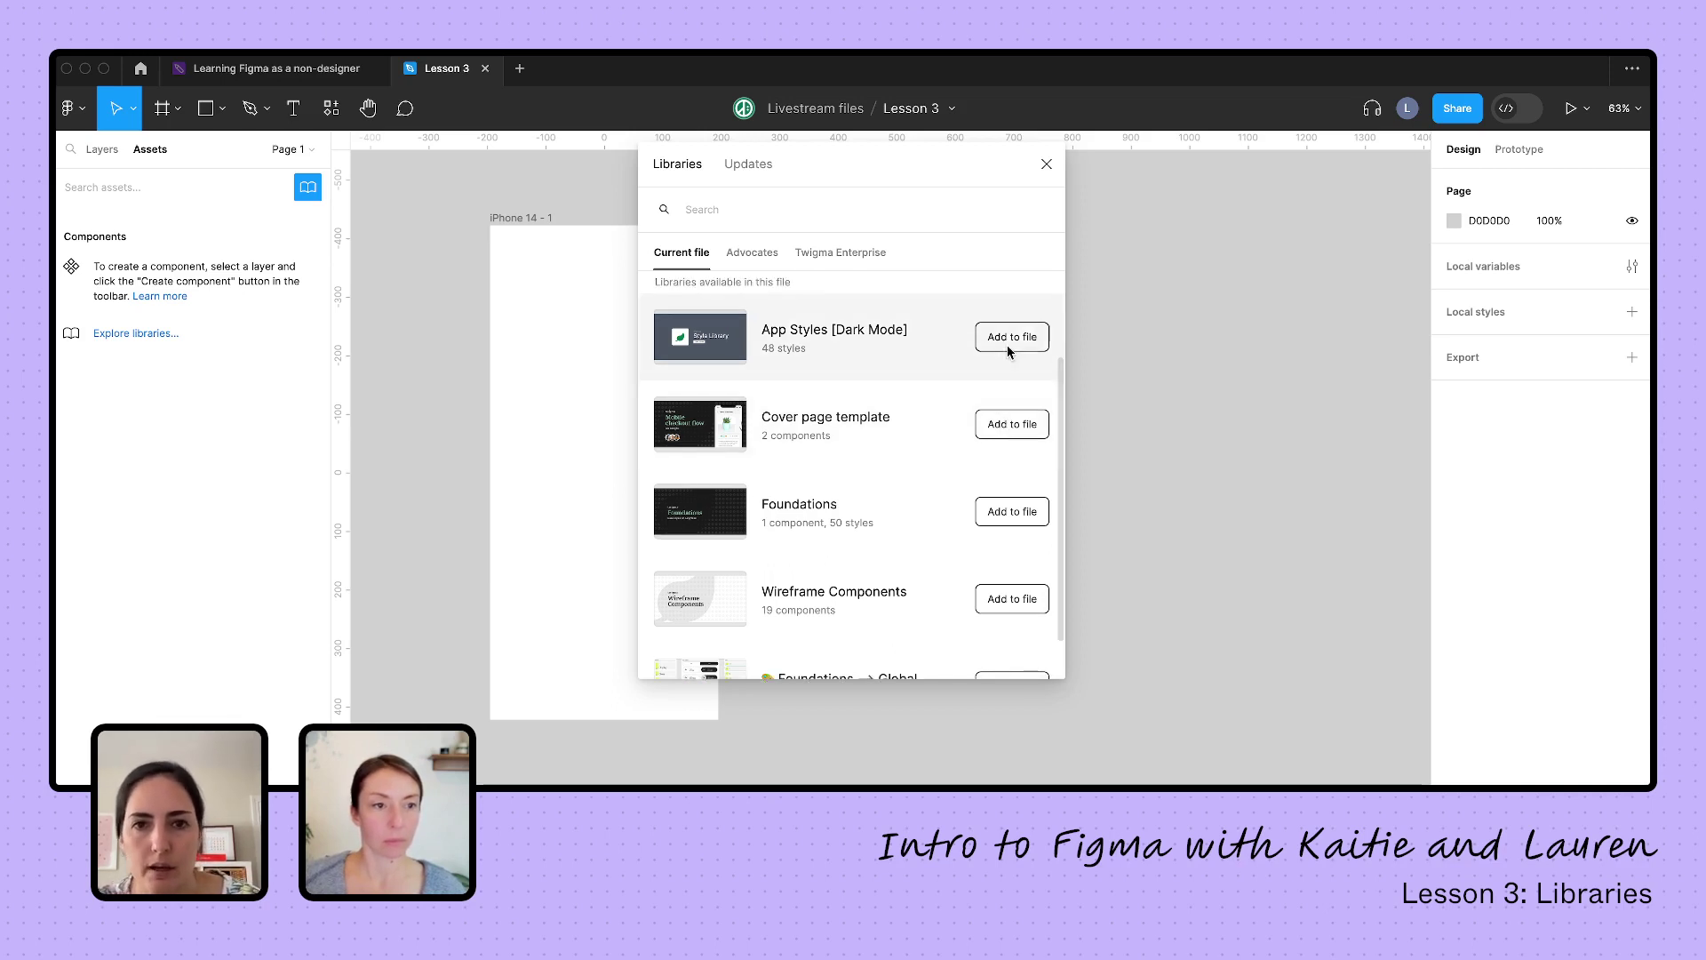
left_click(1011, 515)
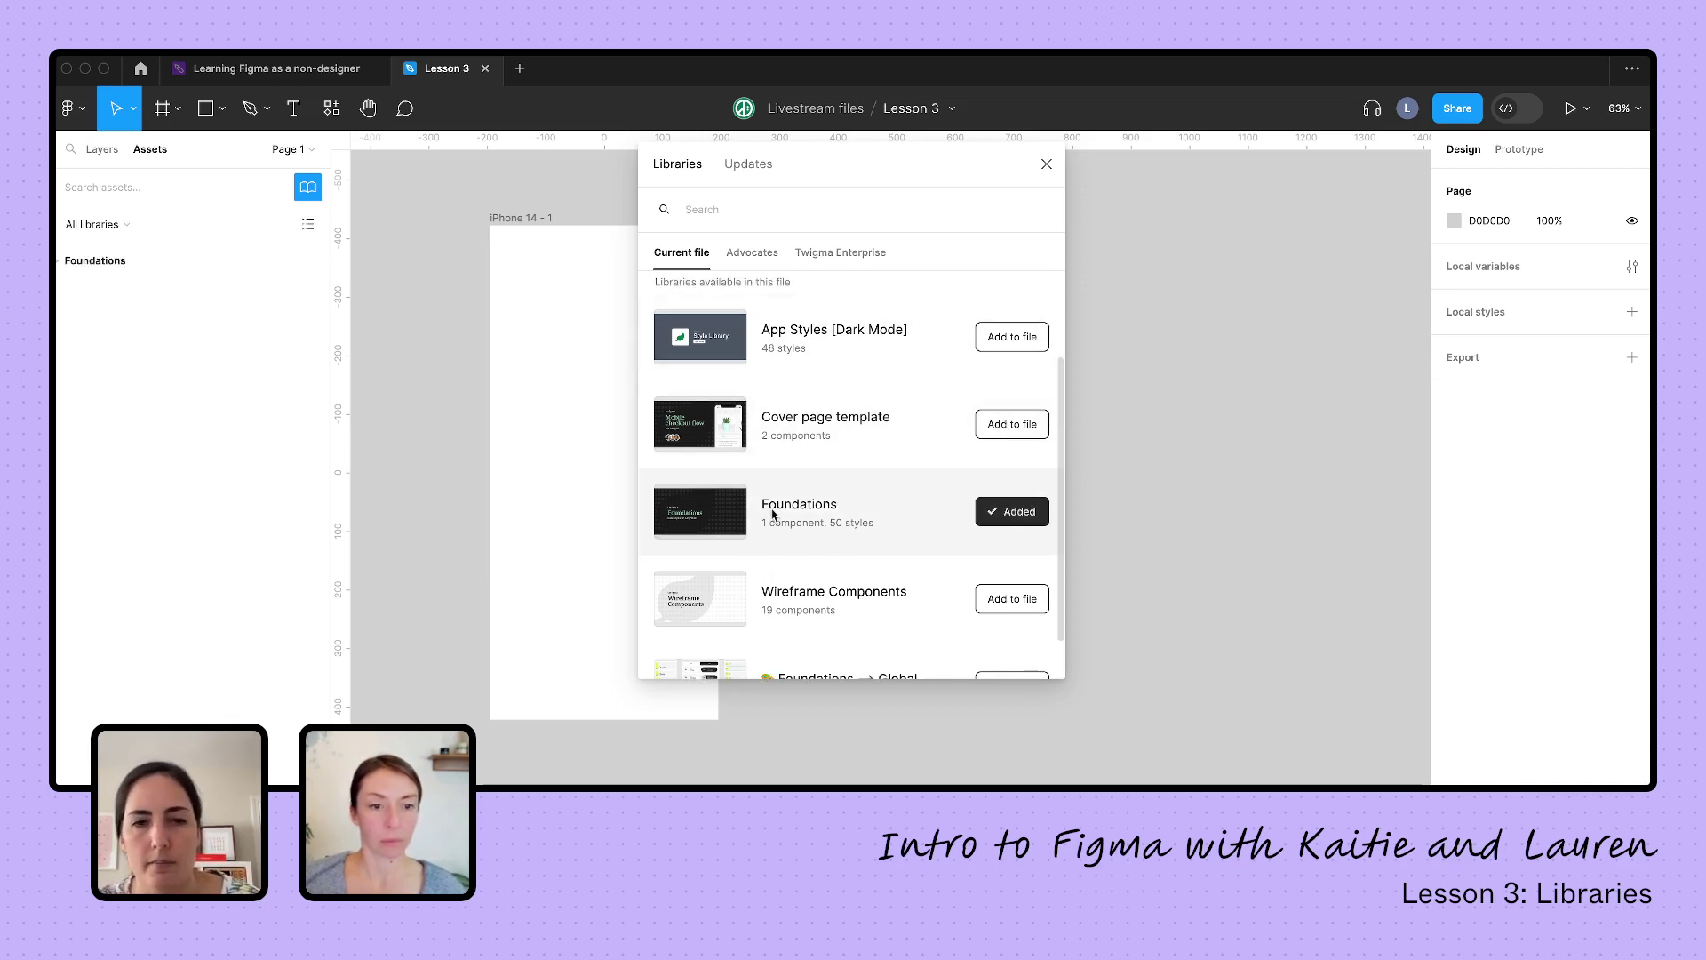
scroll(772, 513, "up", 2)
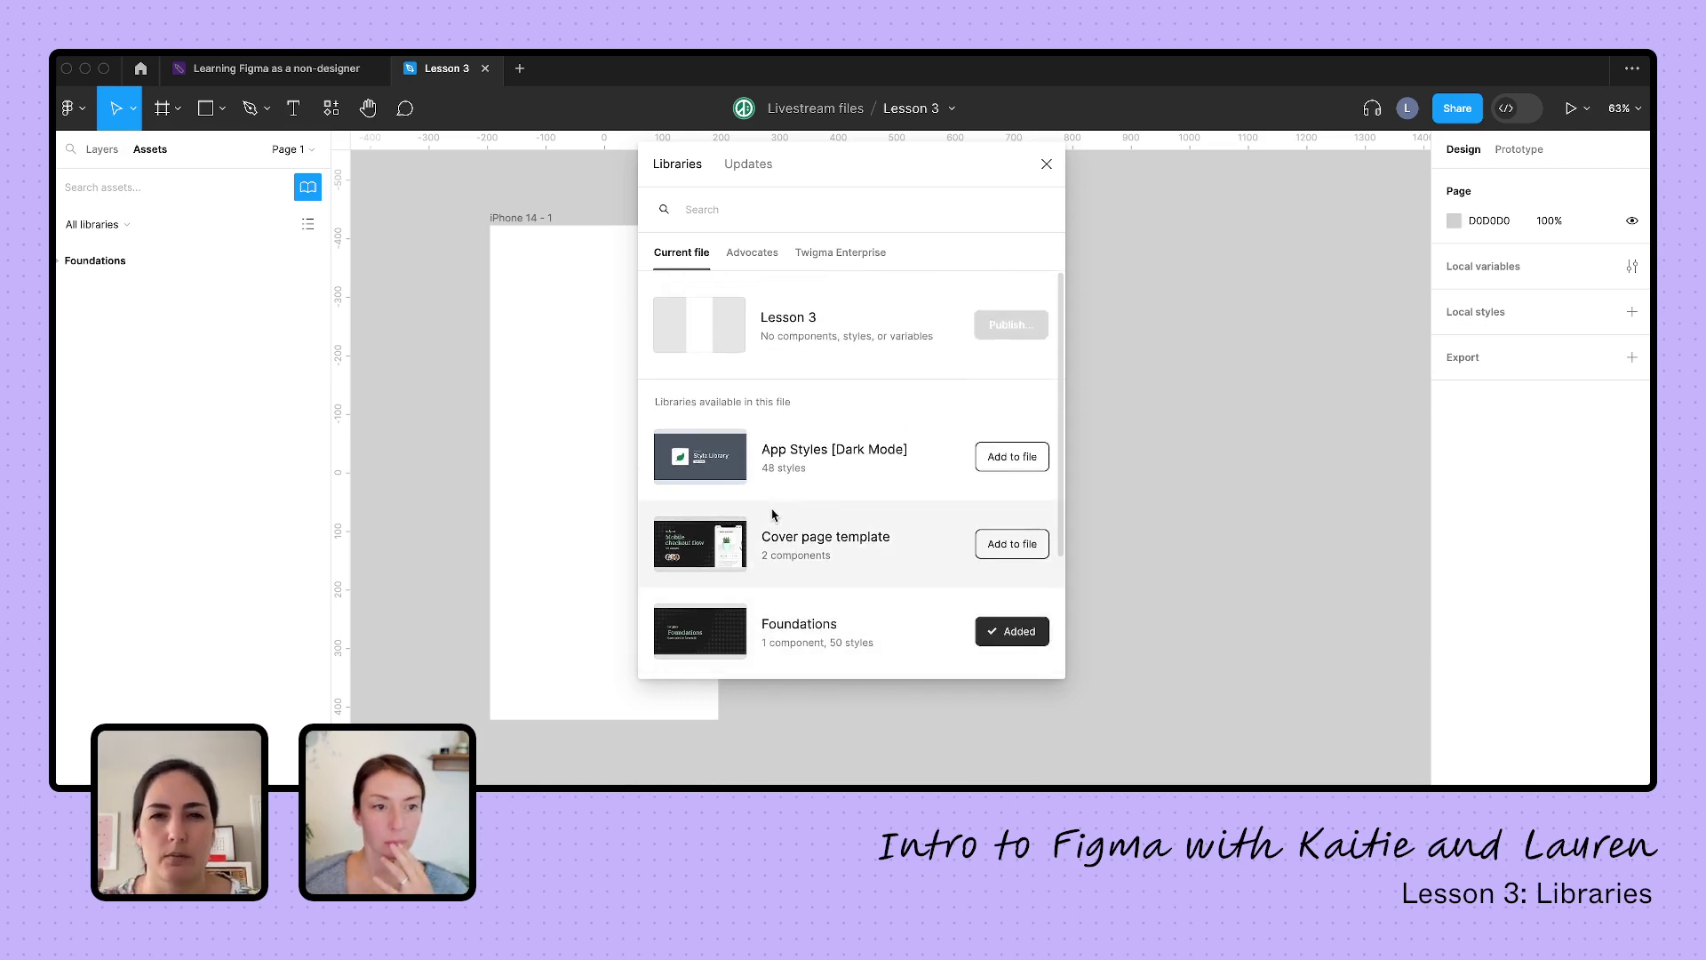
Close the Libraries dialog, expand Foundations to show its Spacer component, and reopen the libraries list
left_click(1047, 165)
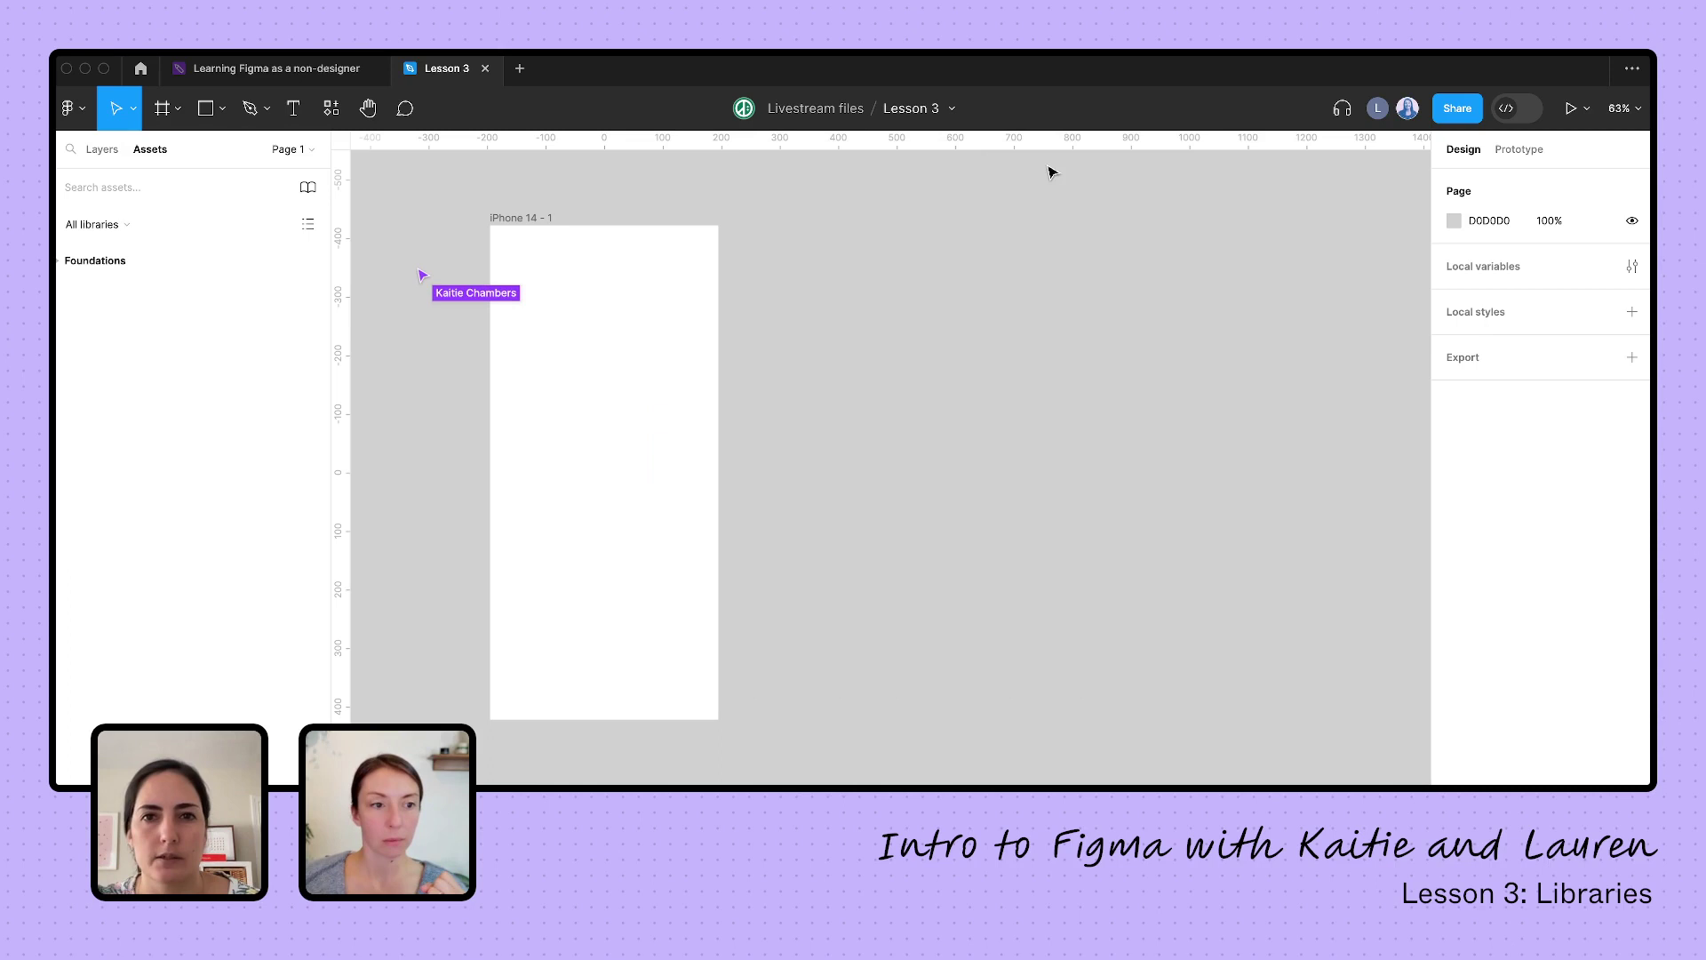
left_click(58, 267)
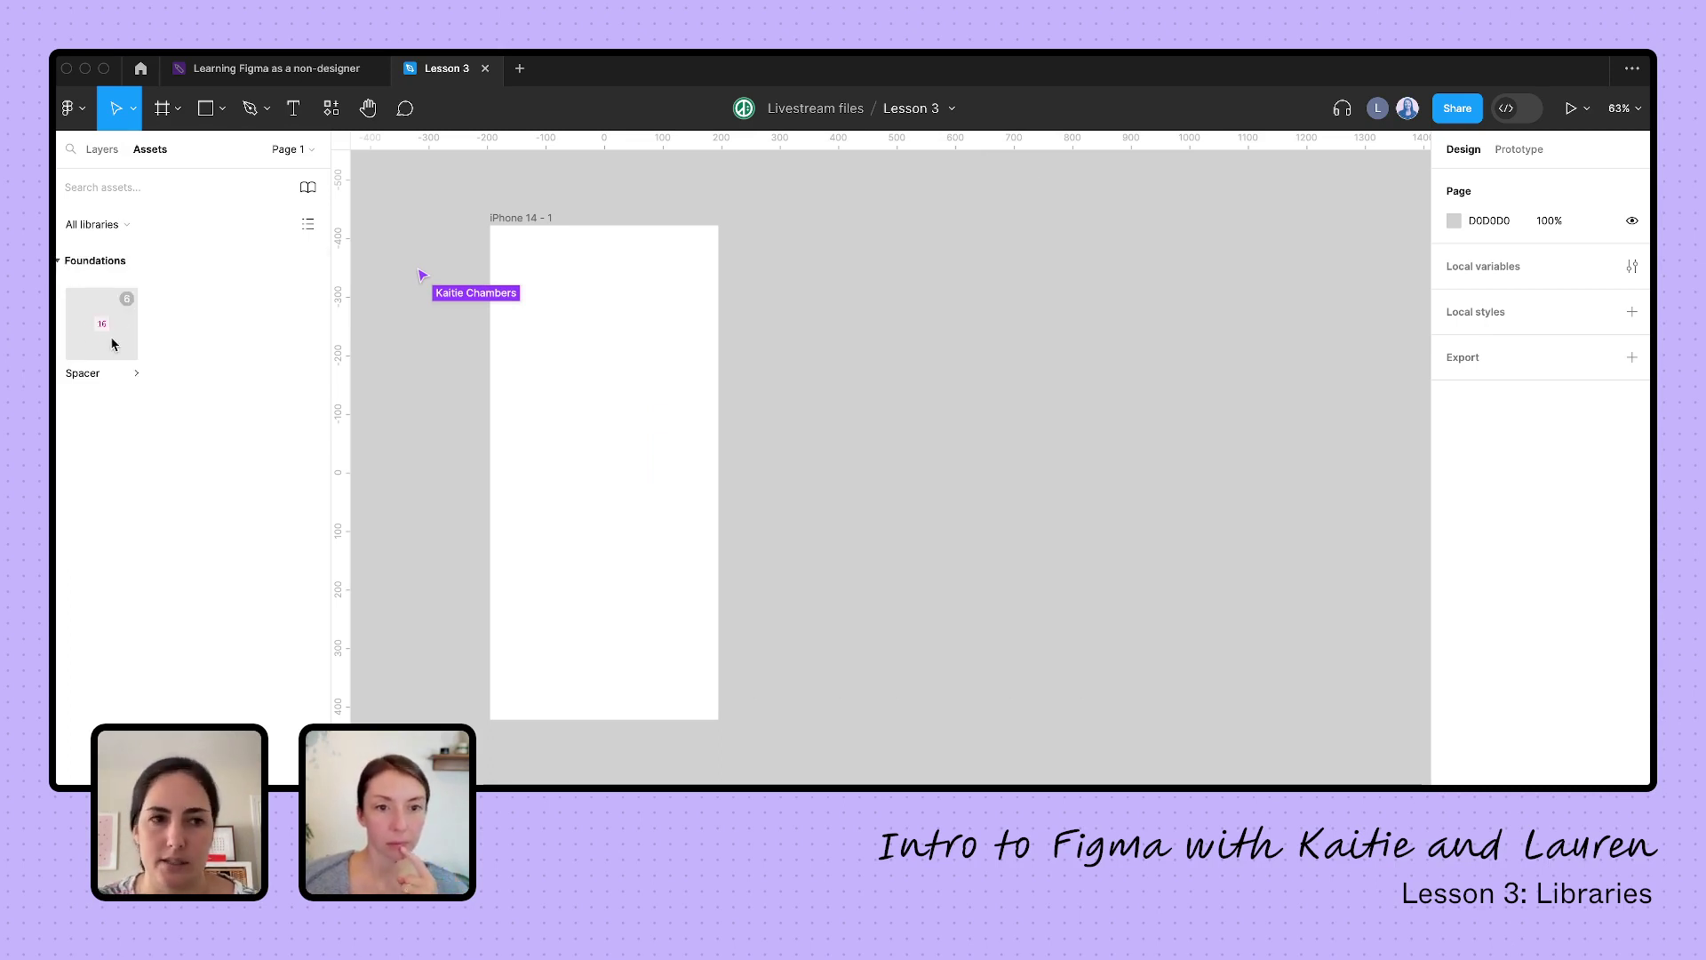
left_click(307, 188)
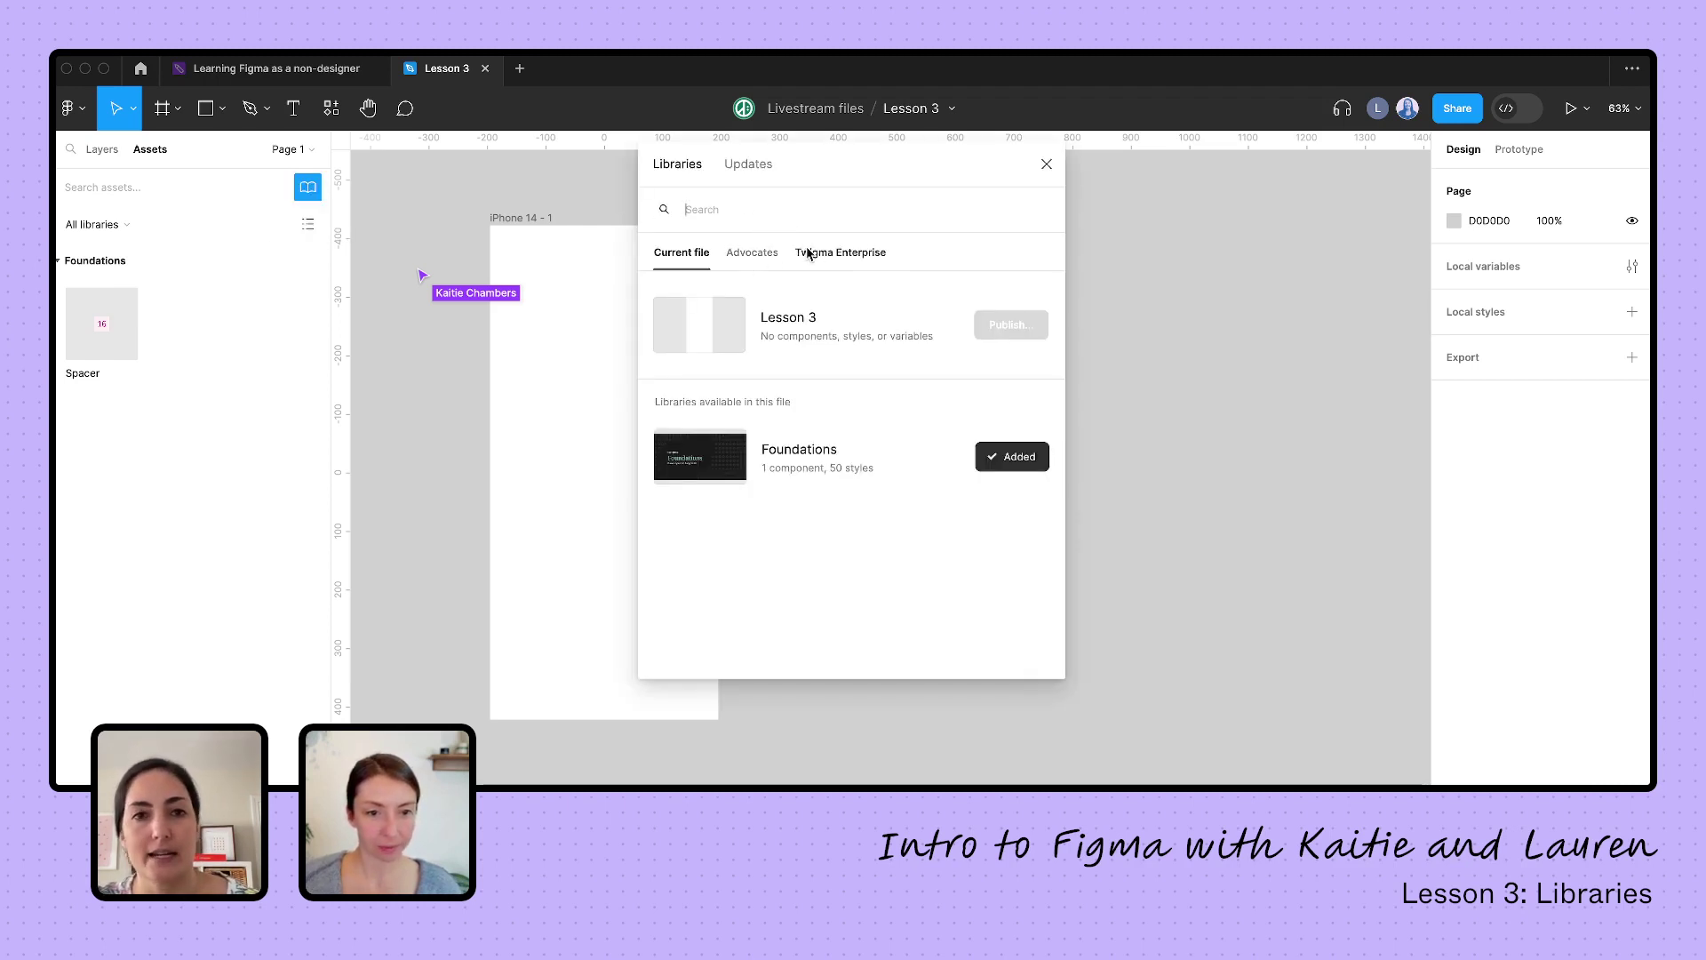
left_click(703, 217)
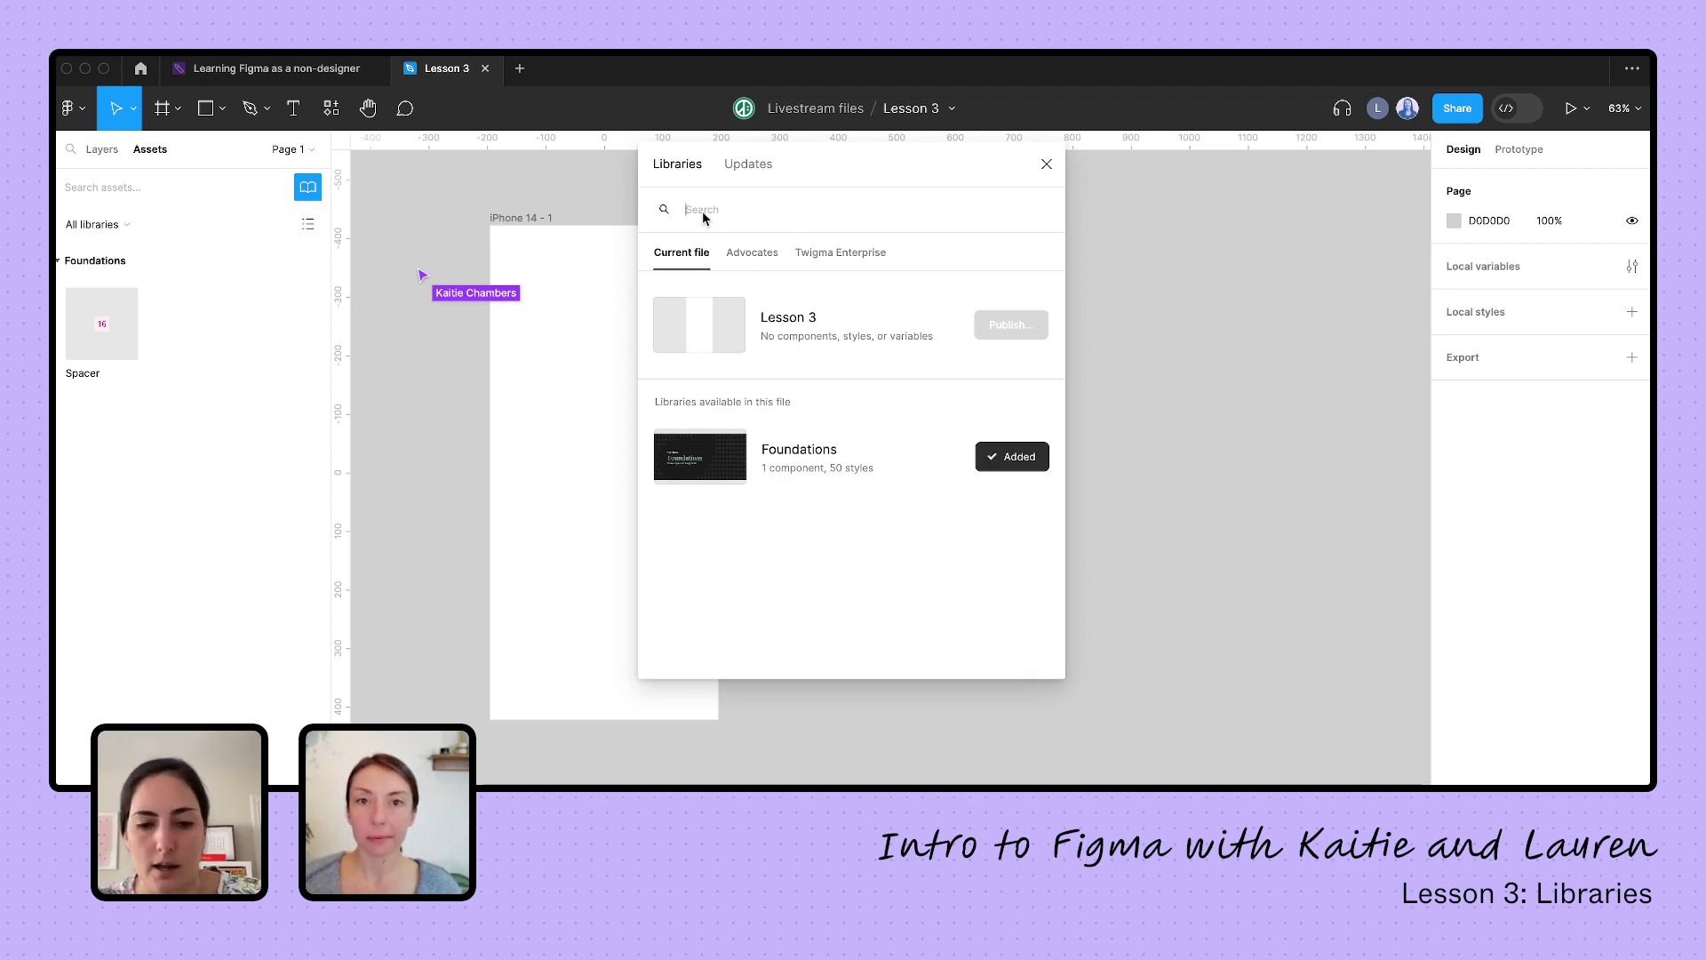
type("mobile")
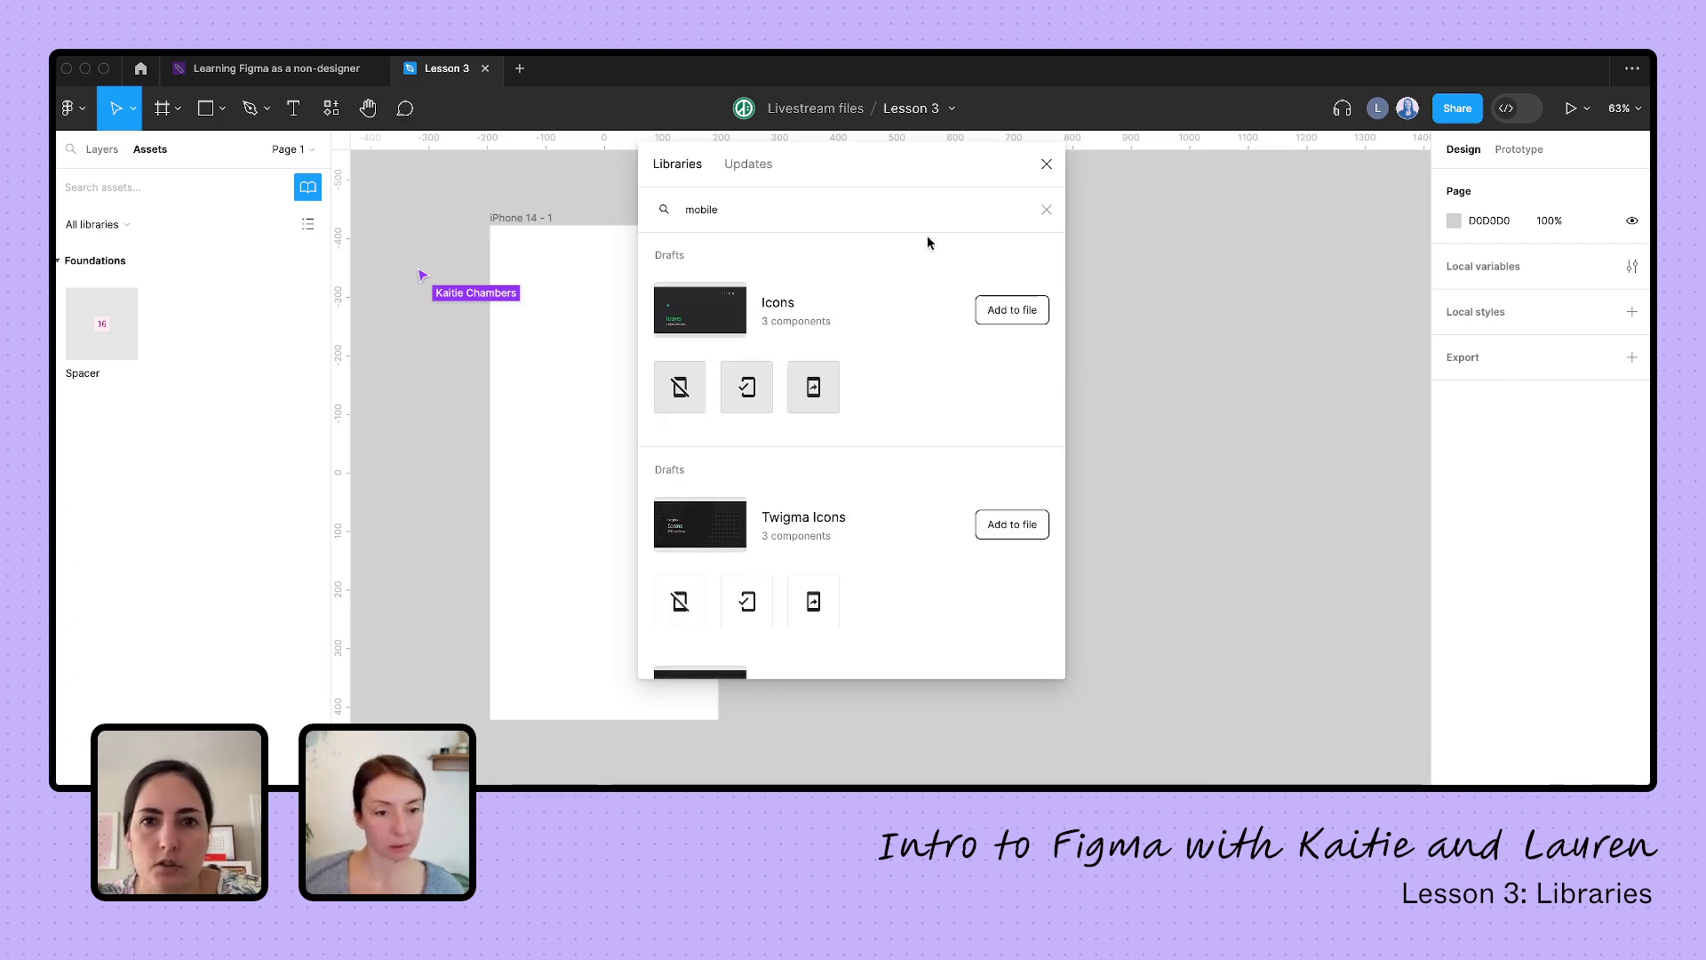
scroll(875, 388, "down", 5)
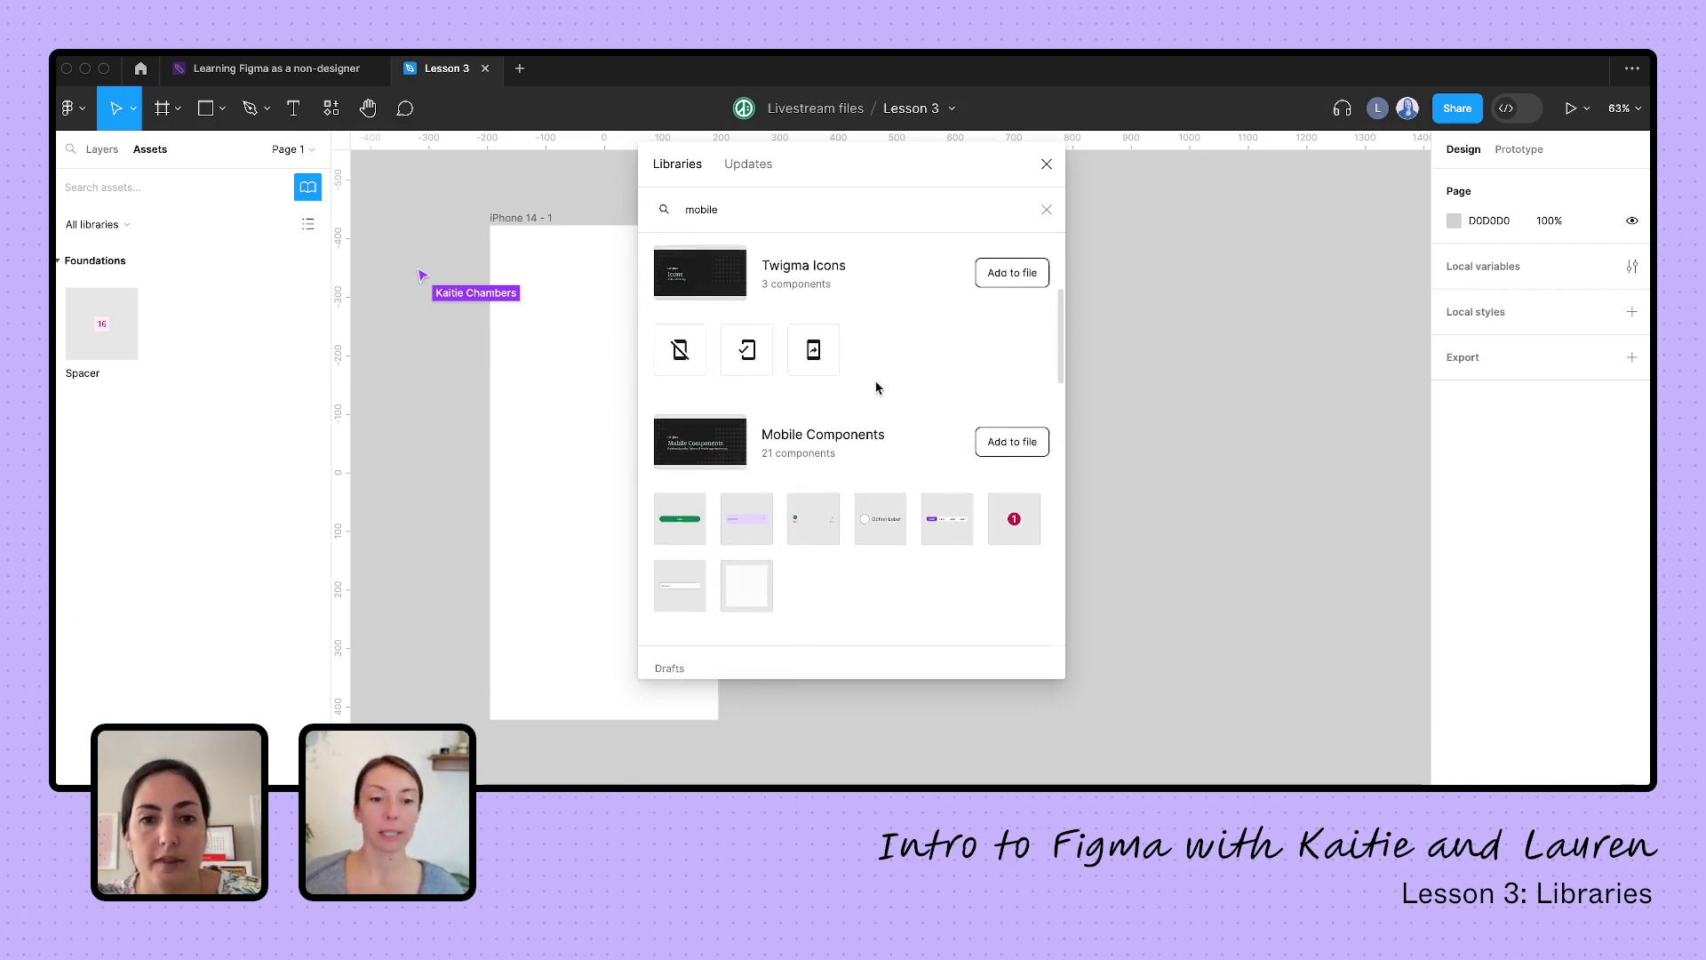
scroll(885, 288, "down", 10)
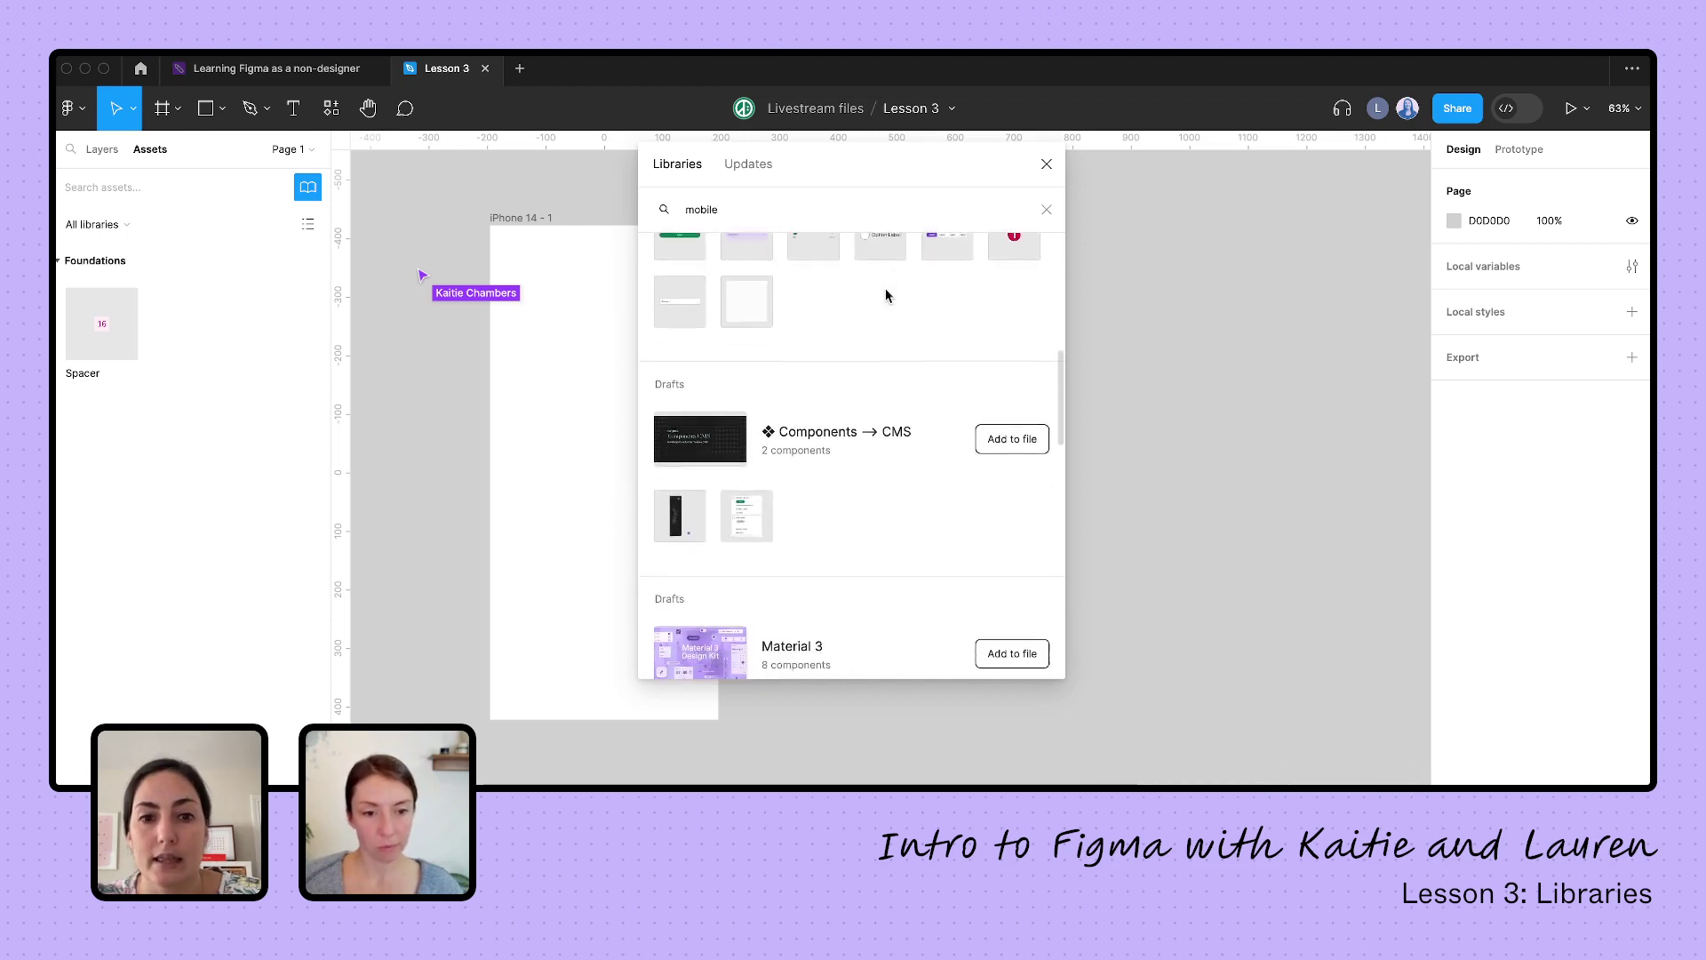
scroll(885, 288, "down", 9)
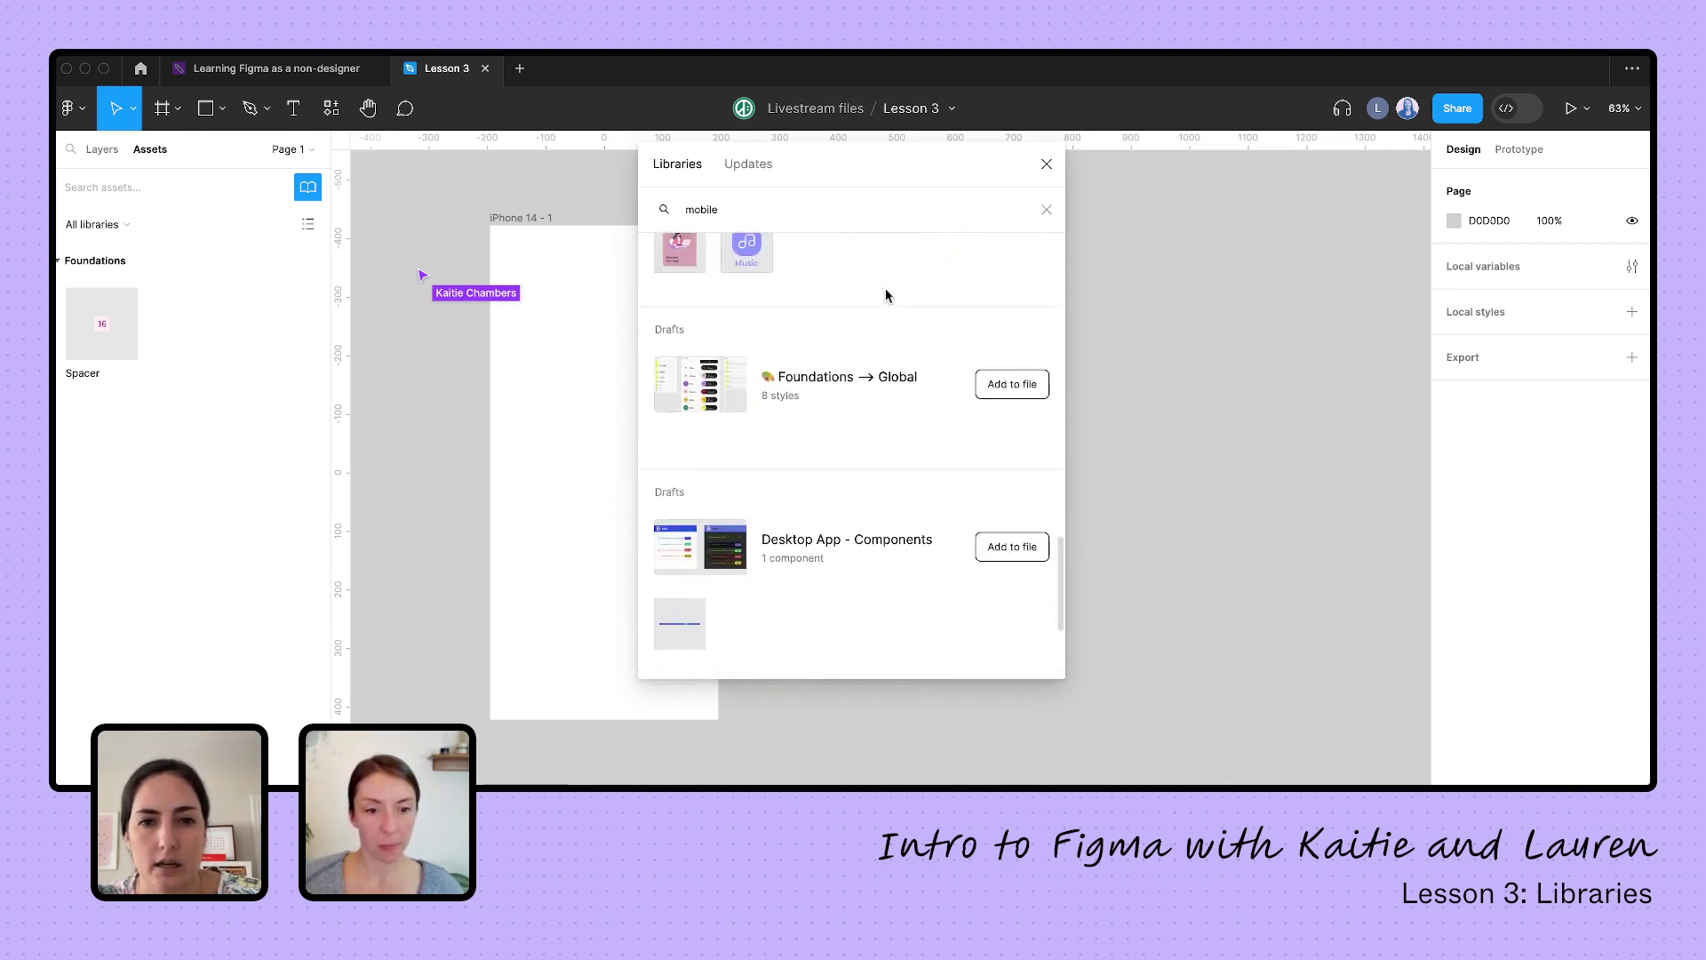
scroll(885, 288, "up", 20)
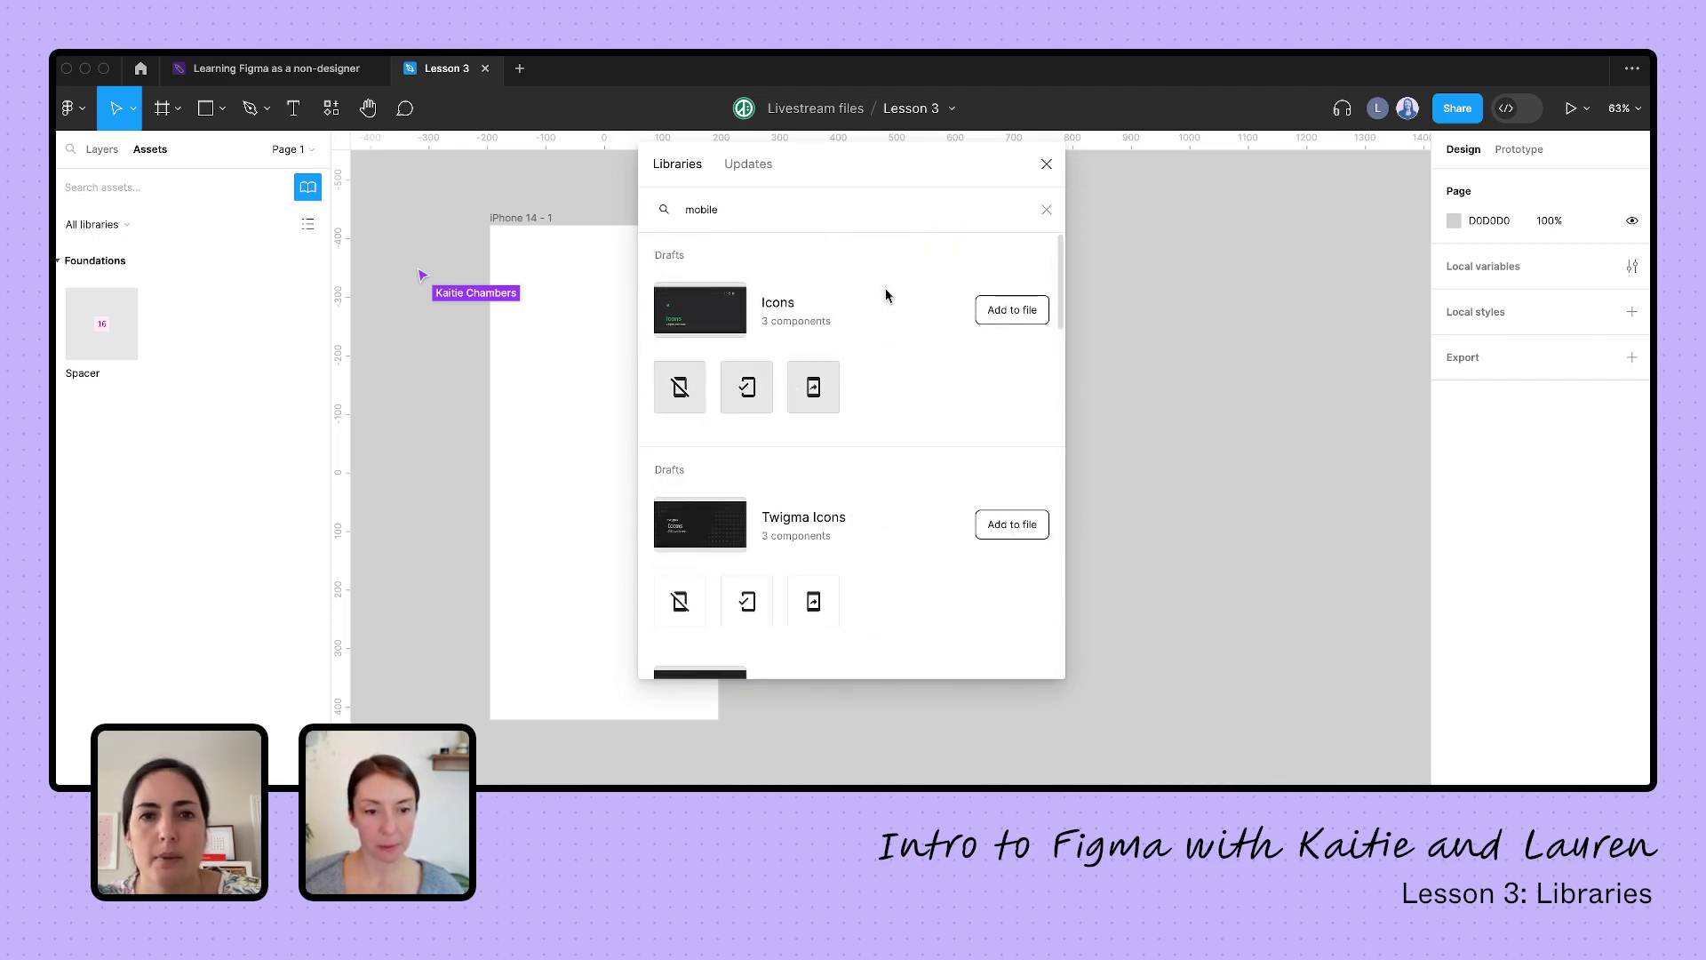
left_click(1044, 210)
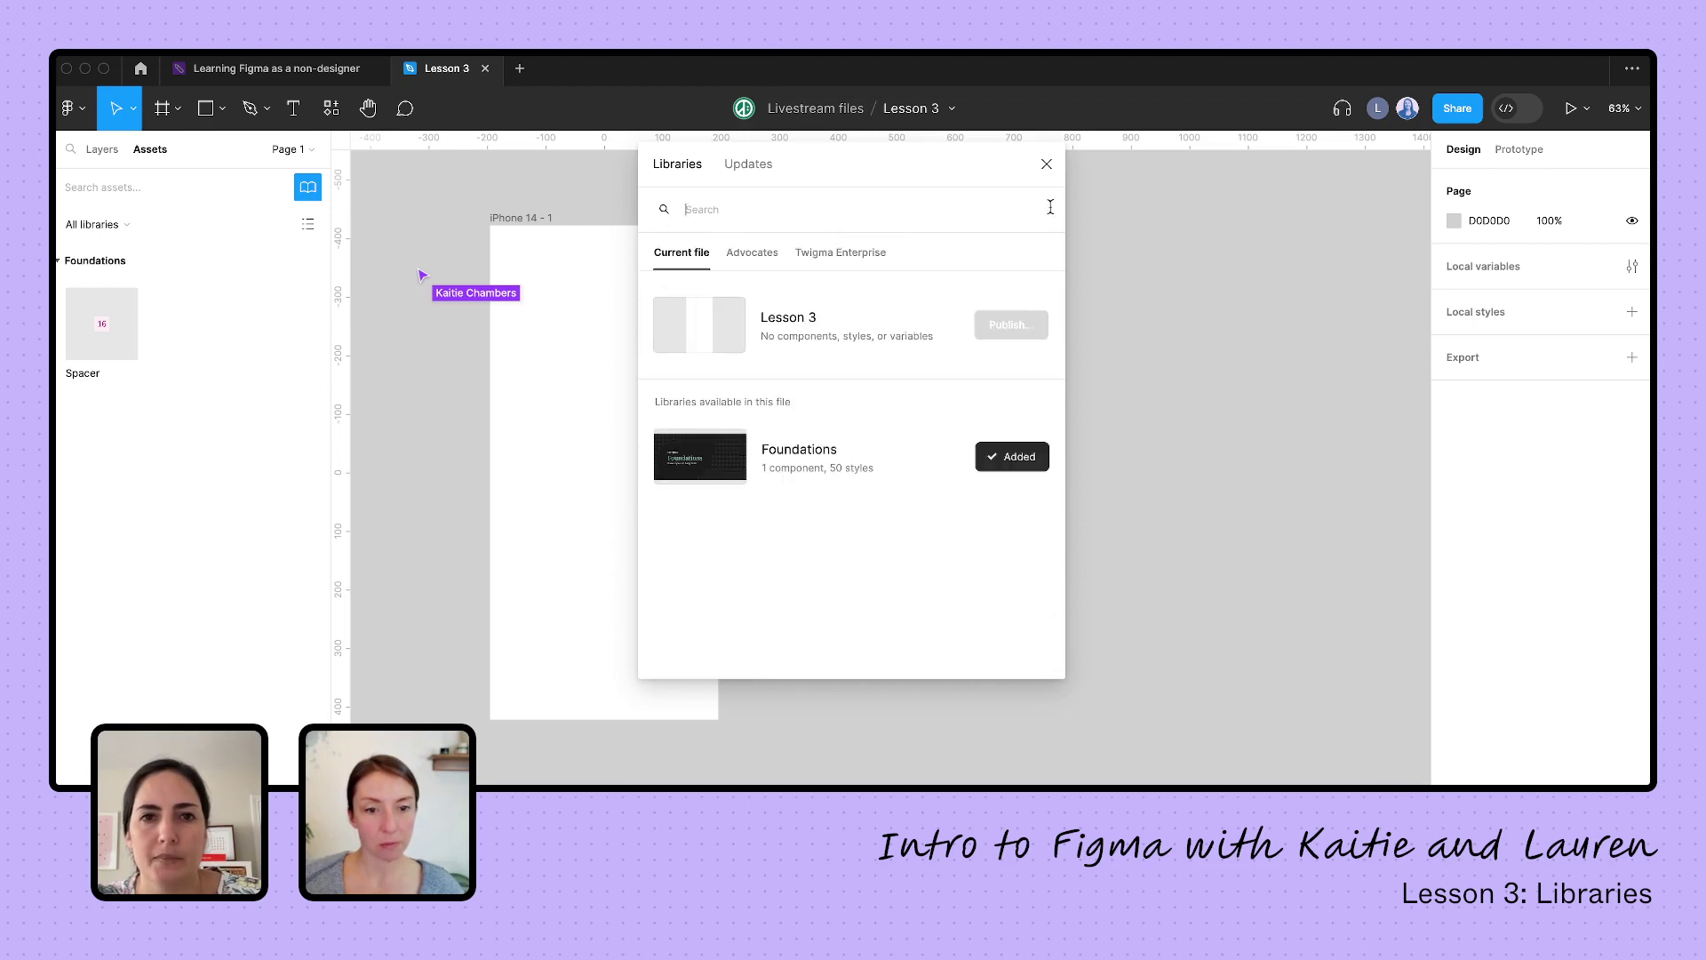
From the Twigma Labs team libraries, add Mobile Components and Twigma Icons to the file
left_click(858, 254)
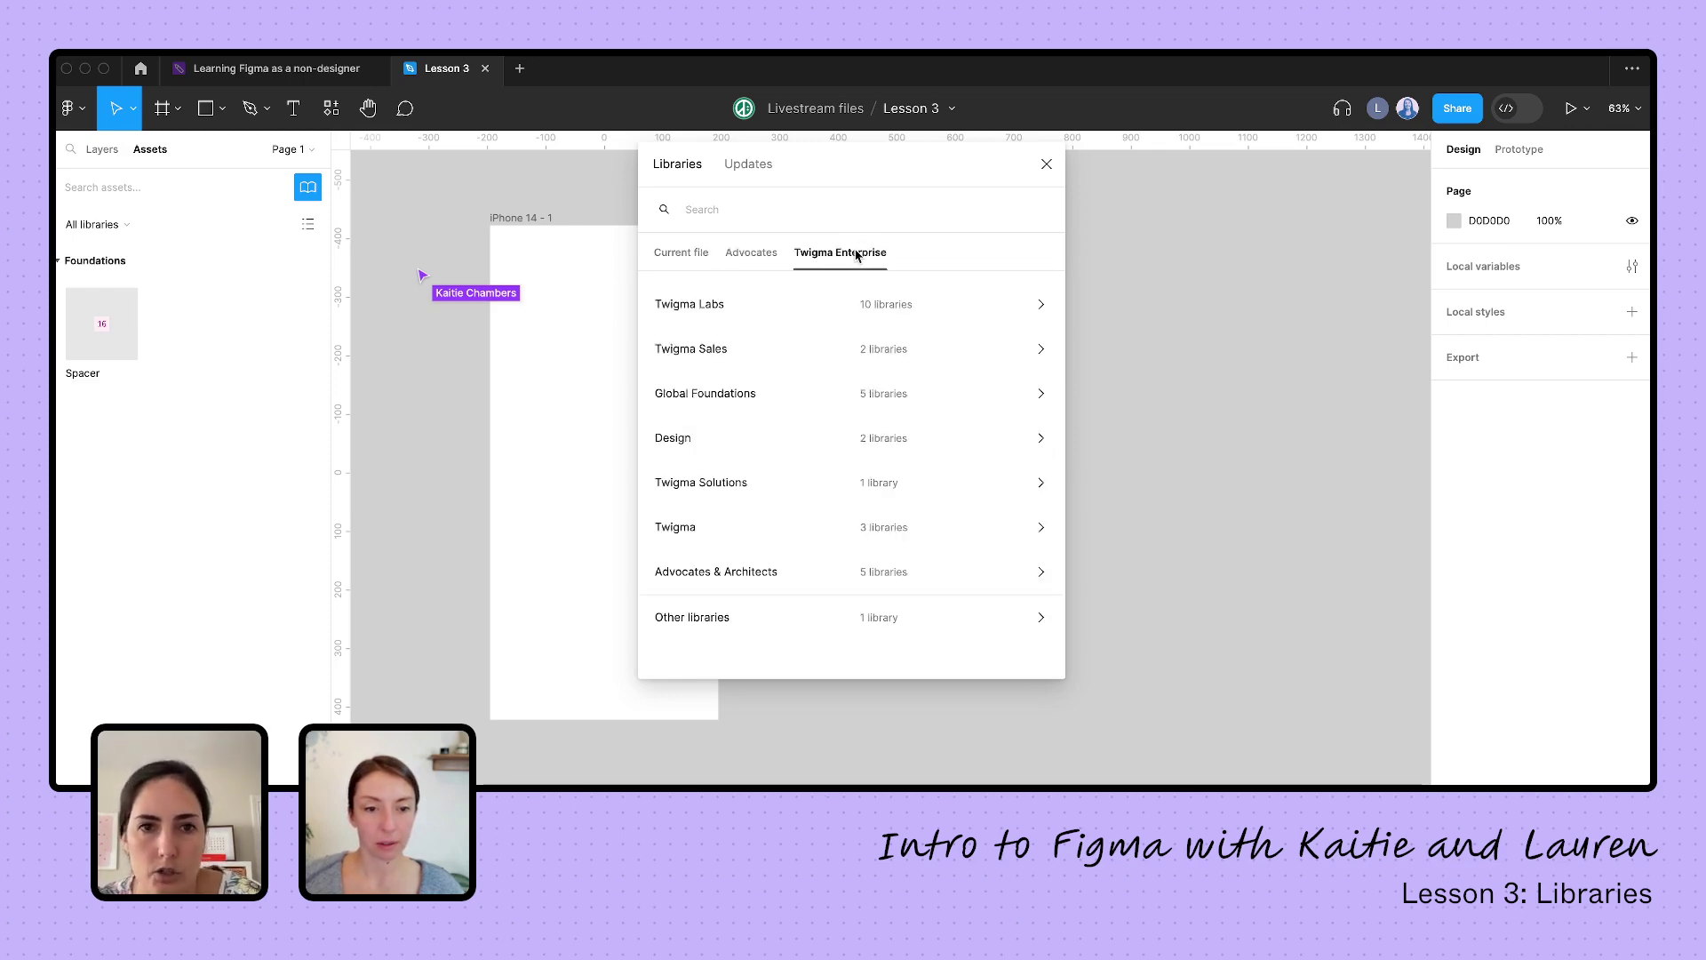
left_click(769, 307)
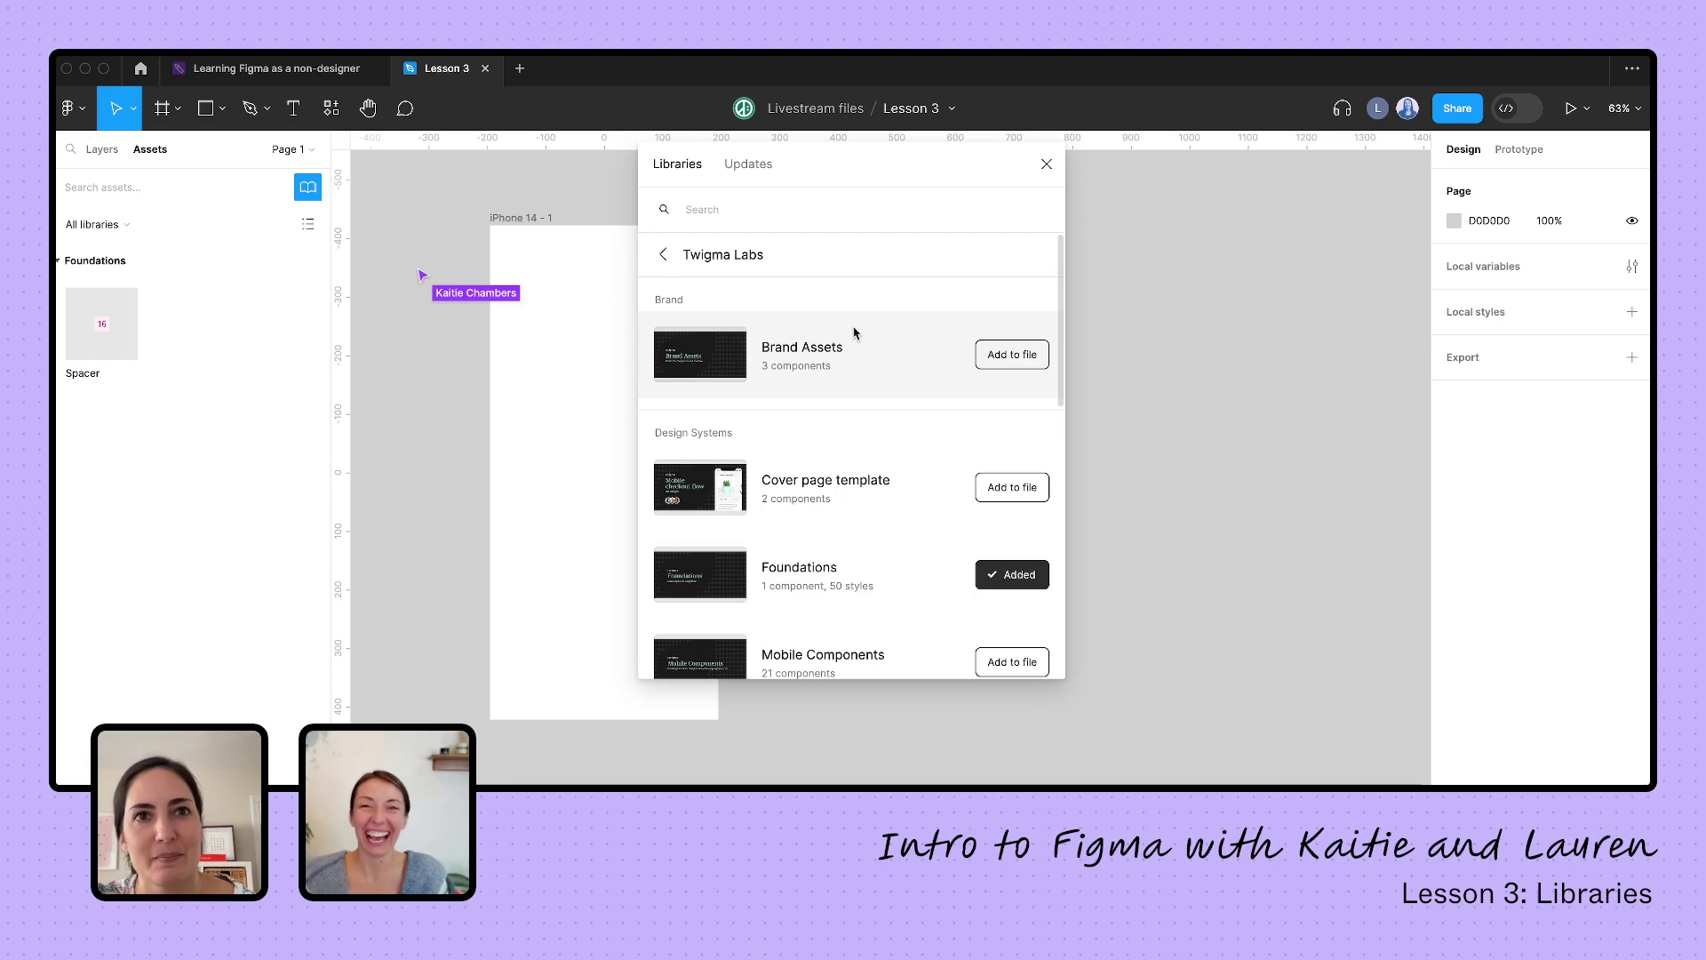
scroll(915, 356, "down", 3)
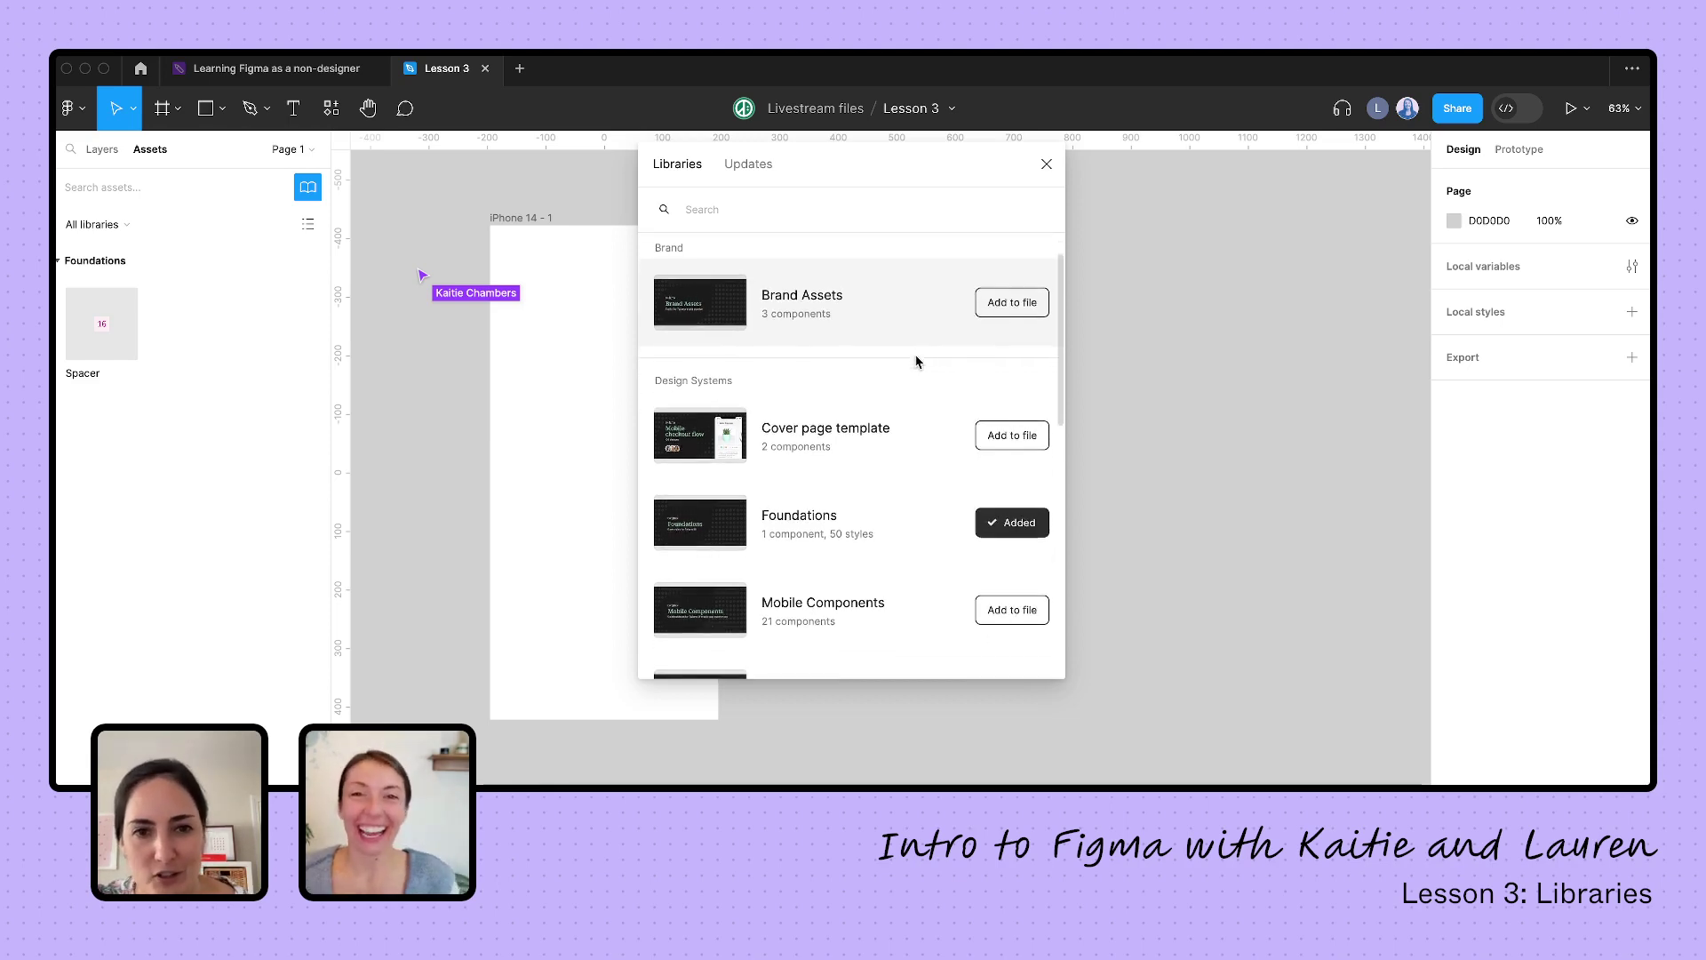
scroll(918, 361, "down", 1)
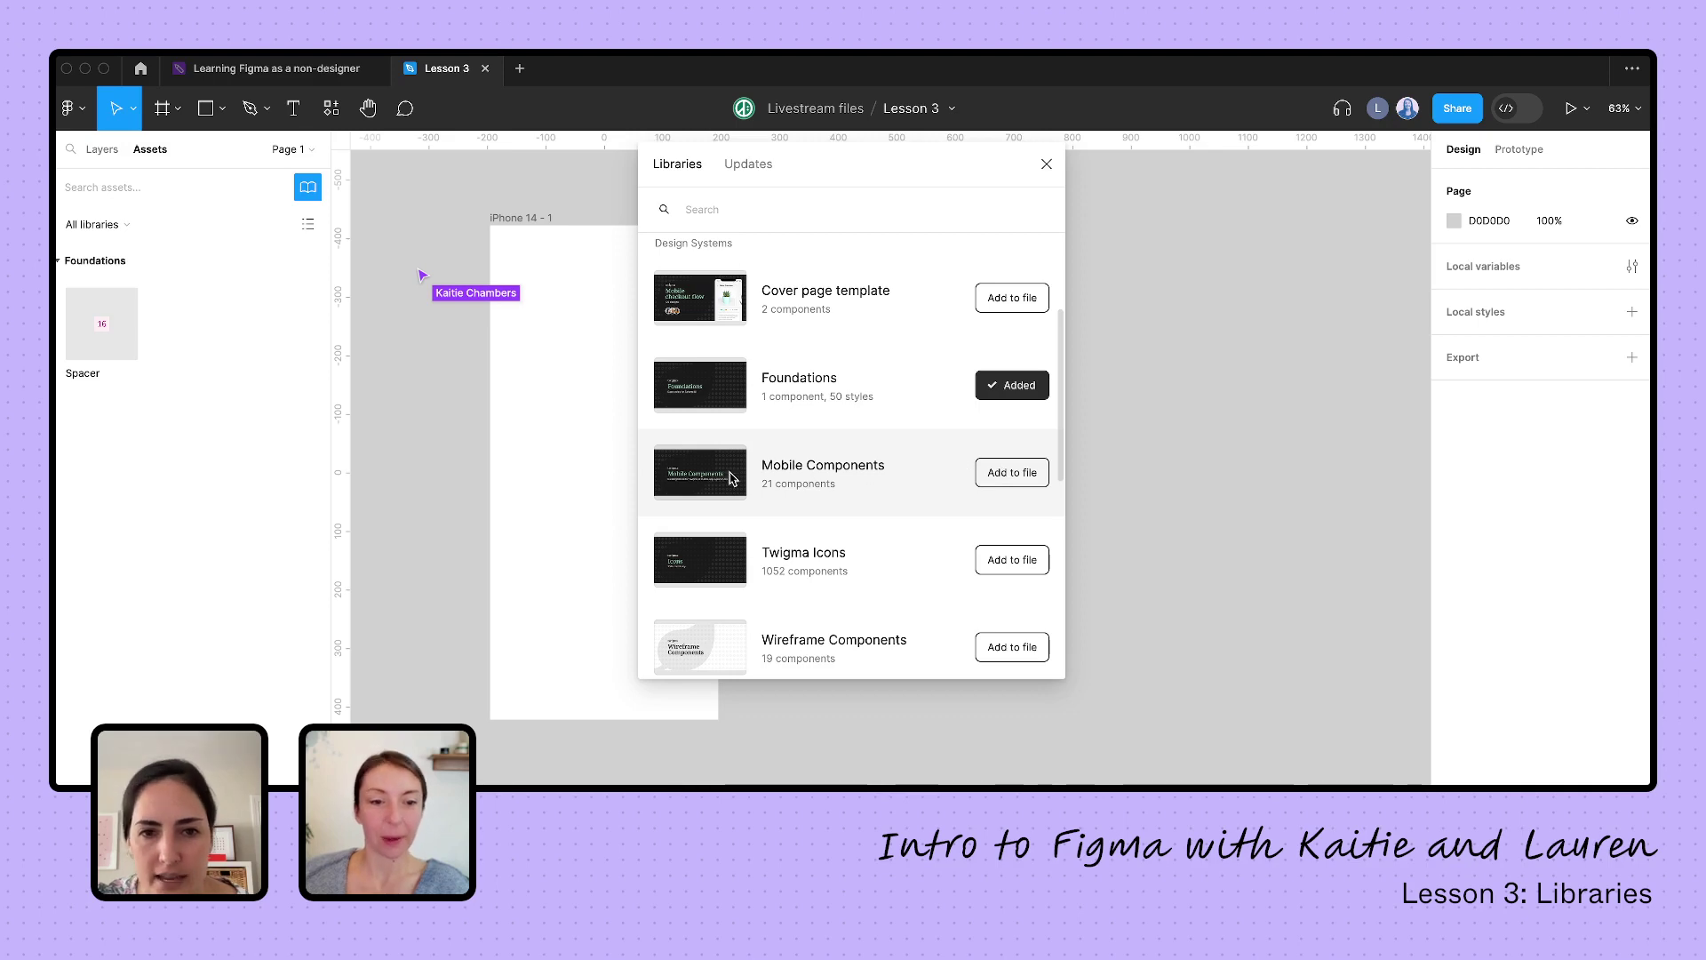
left_click(1009, 478)
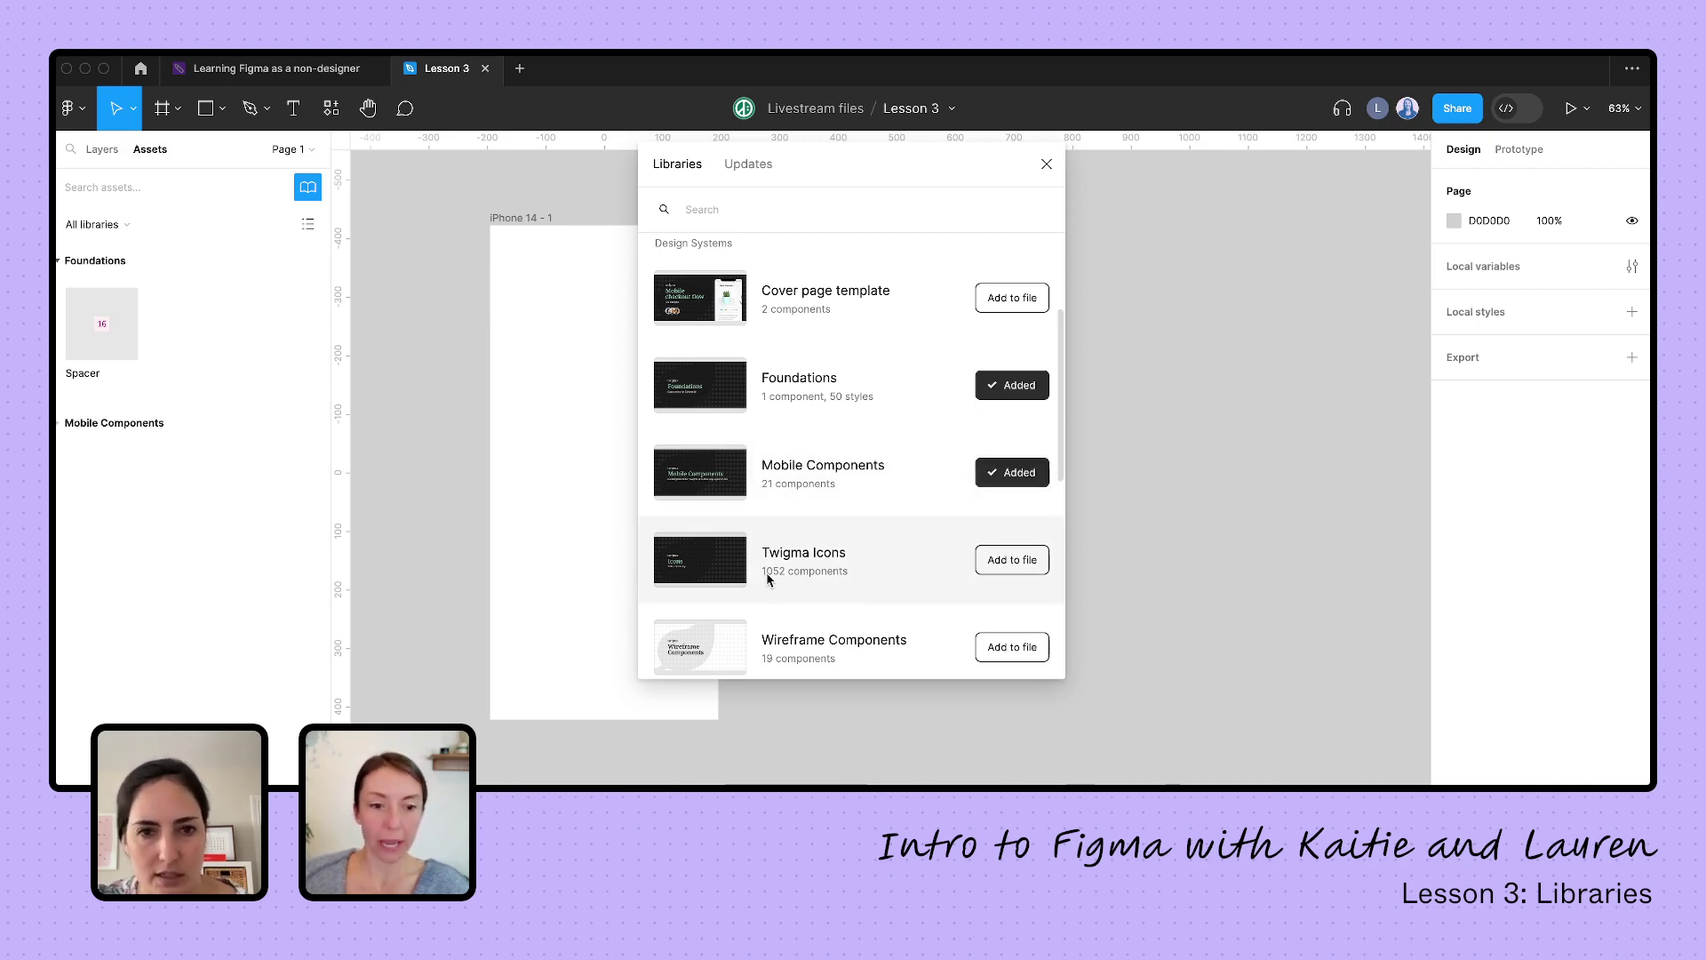
left_click(1016, 562)
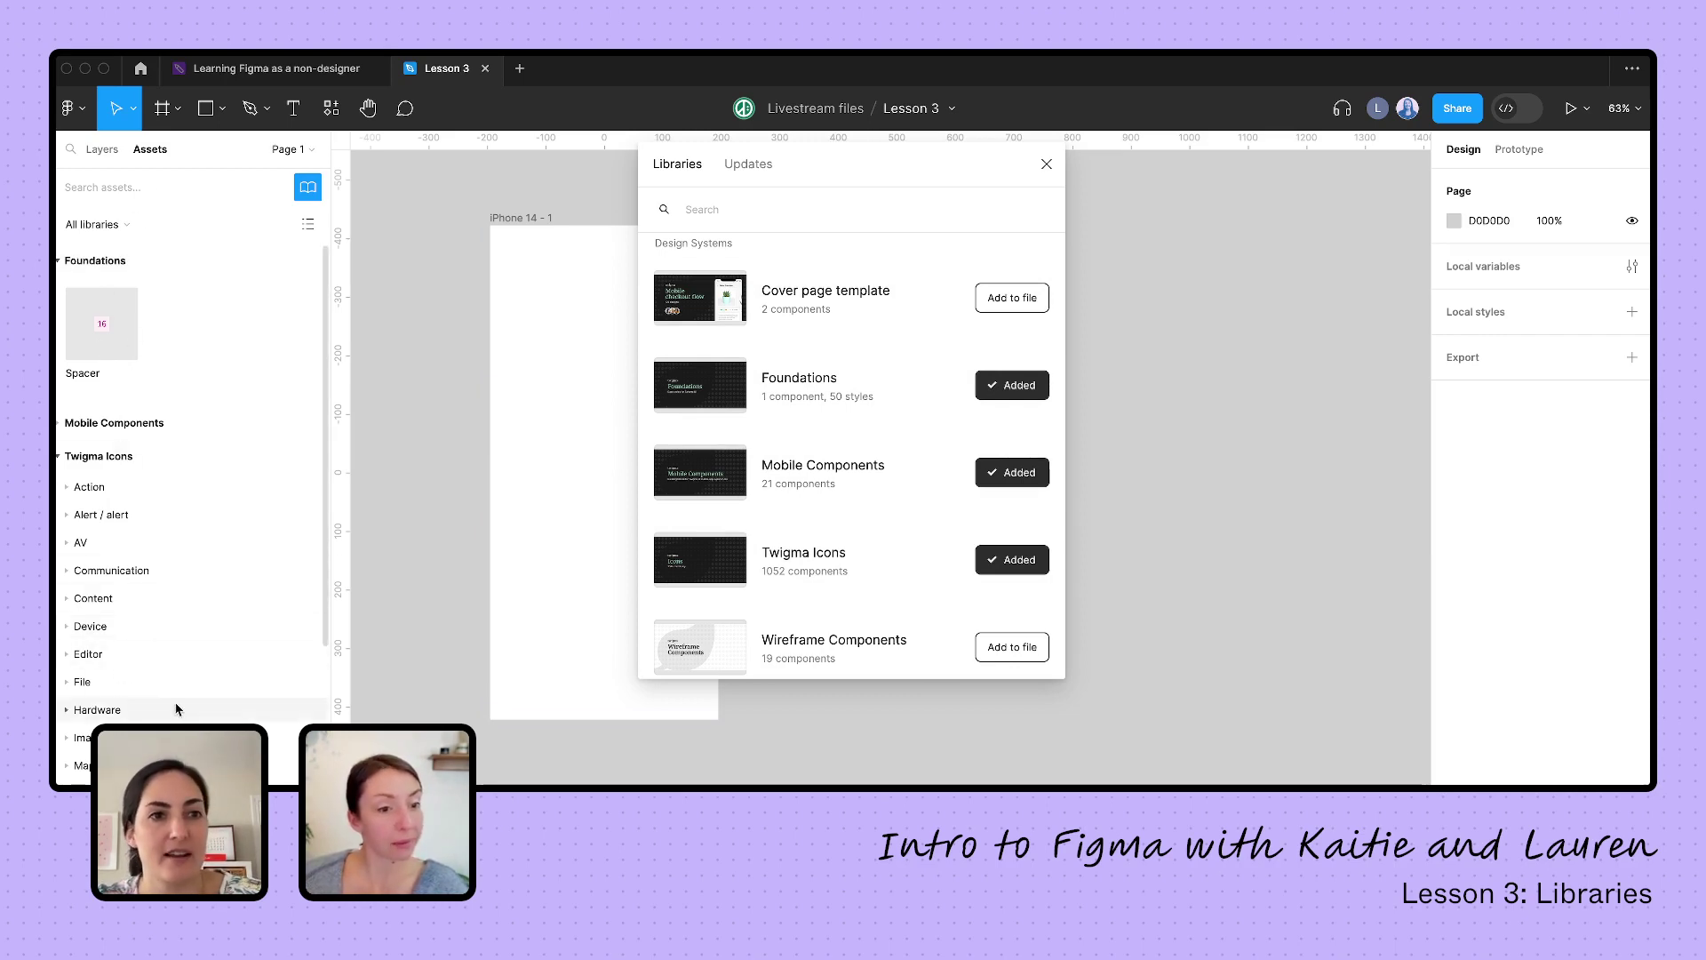
Drag the accessibility icon from Twigma Icons' Action category onto the canvas
left_click(1047, 164)
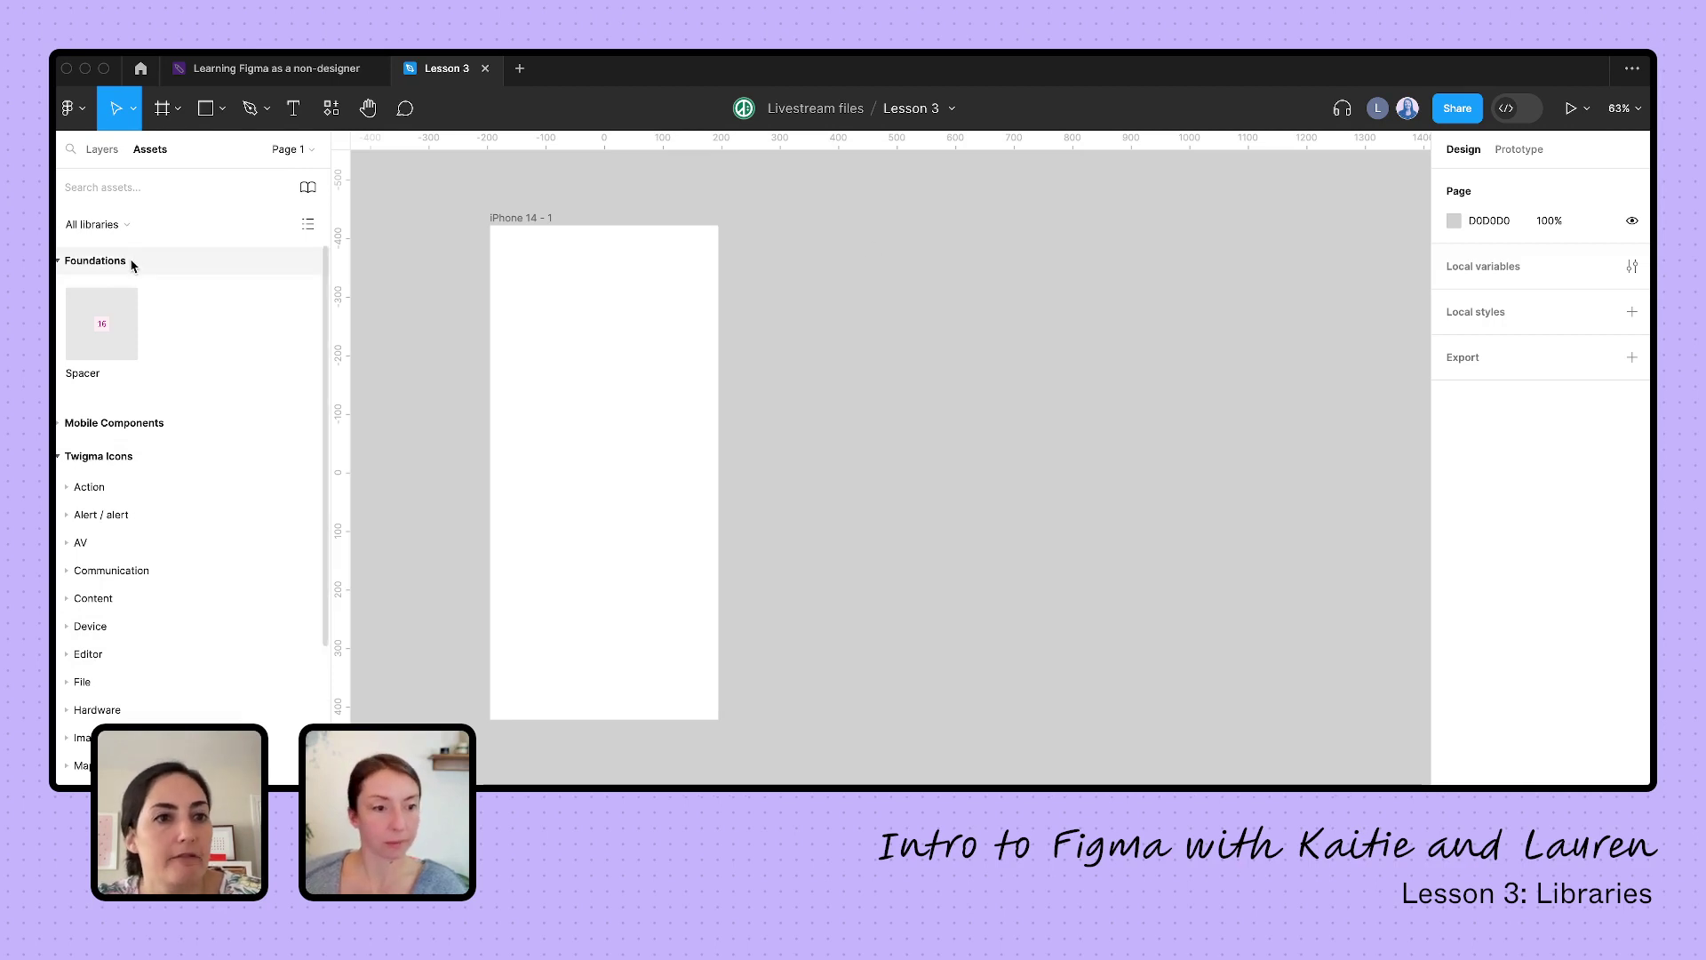
left_click(116, 189)
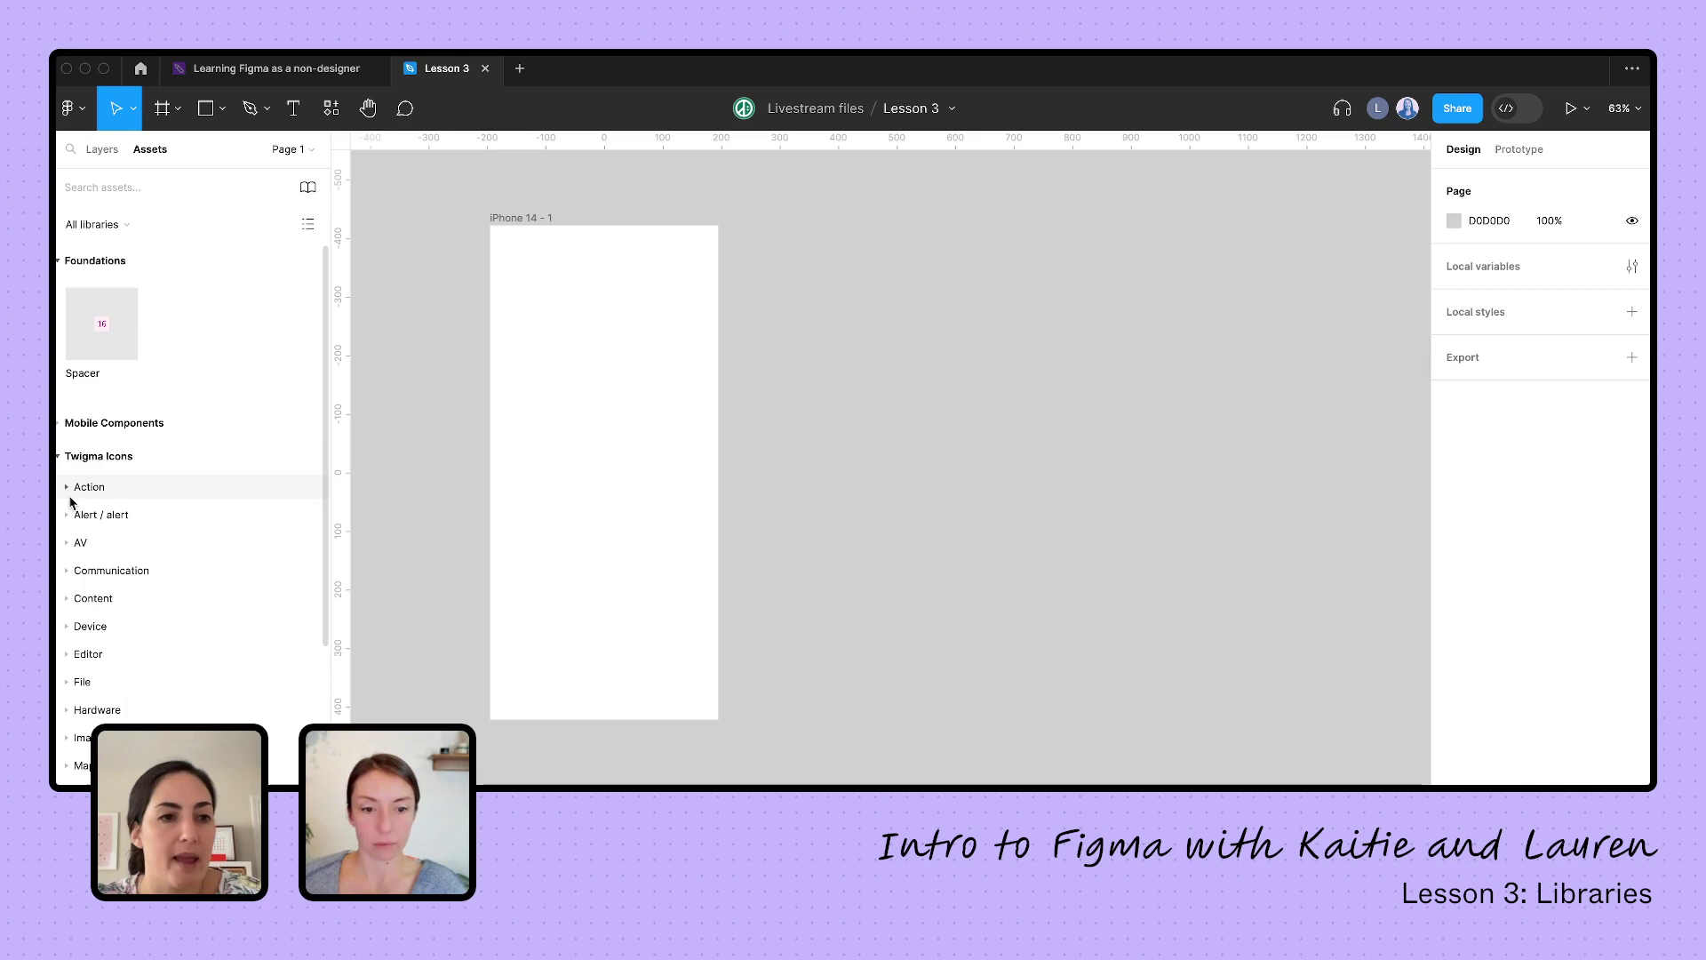
scroll(85, 500, "down", 3)
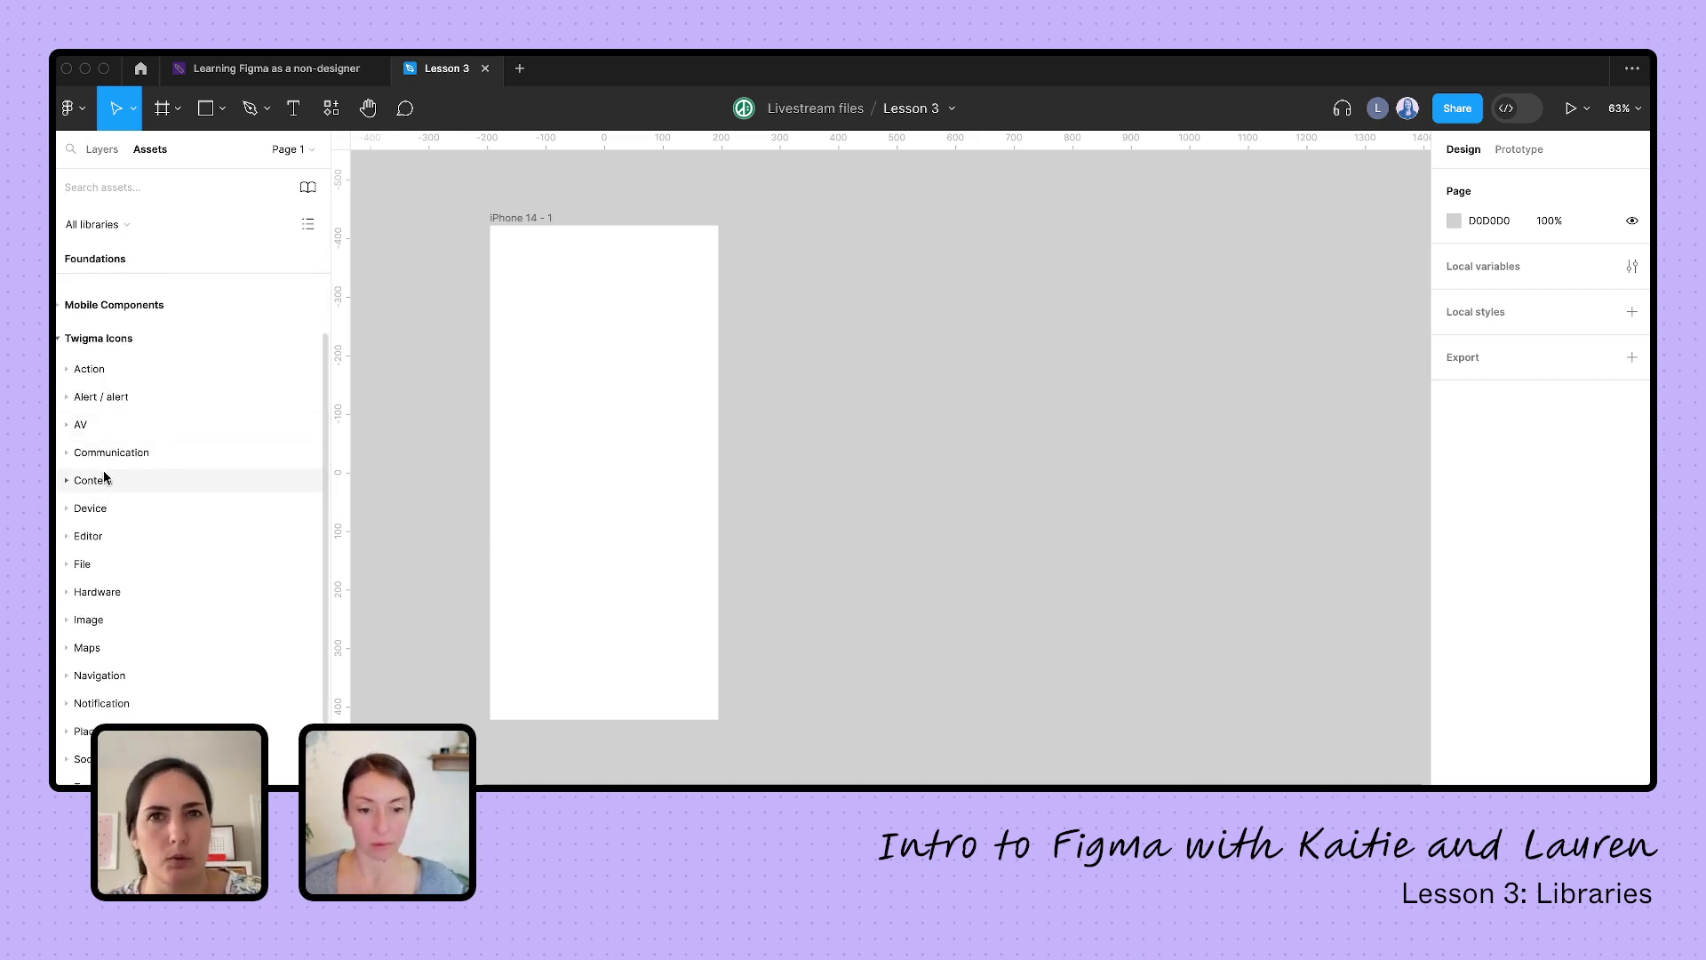
left_click(68, 372)
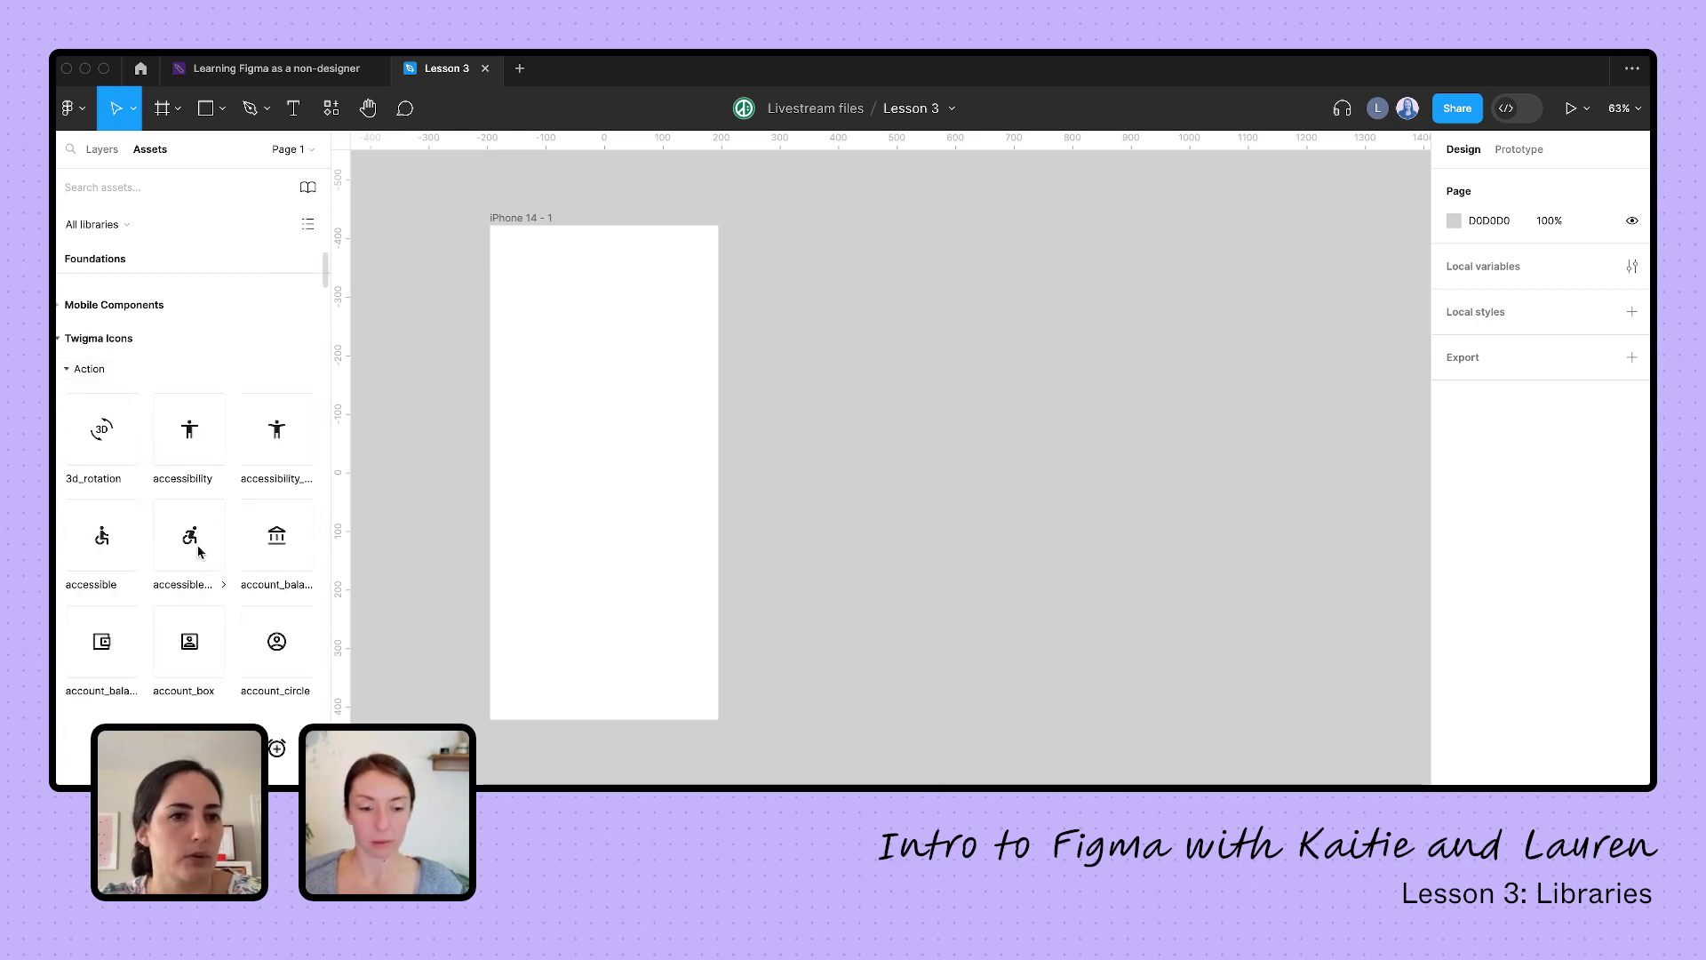
scroll(181, 509, "down", 3)
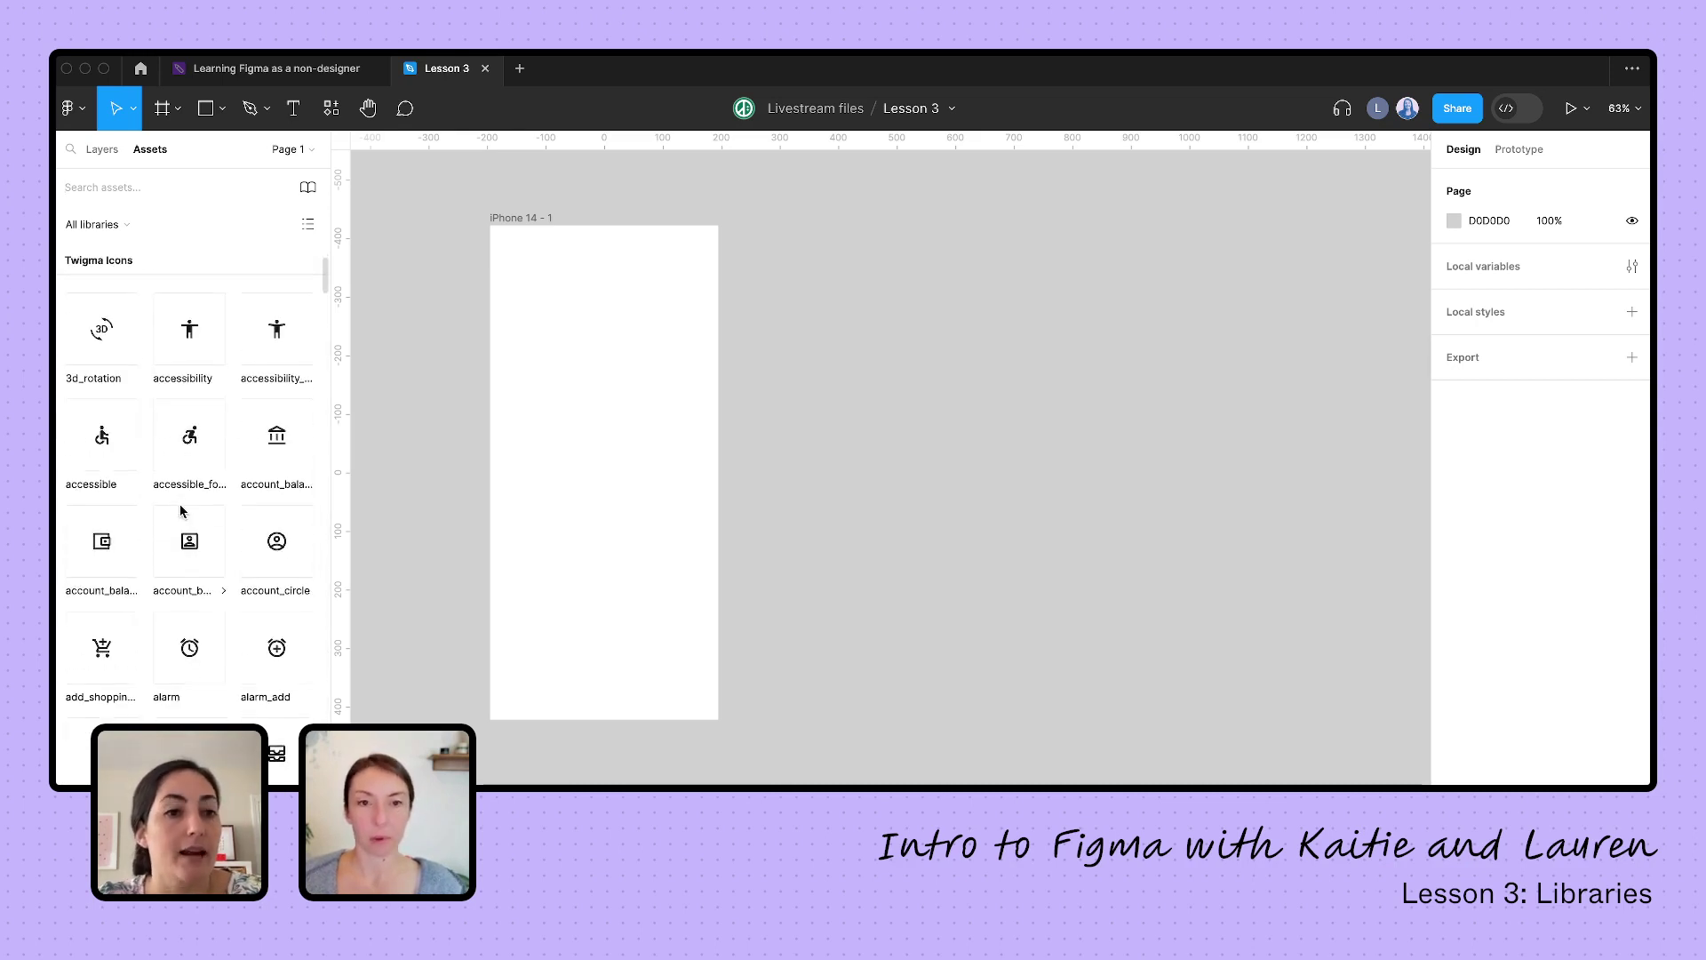
scroll(181, 510, "up", 3)
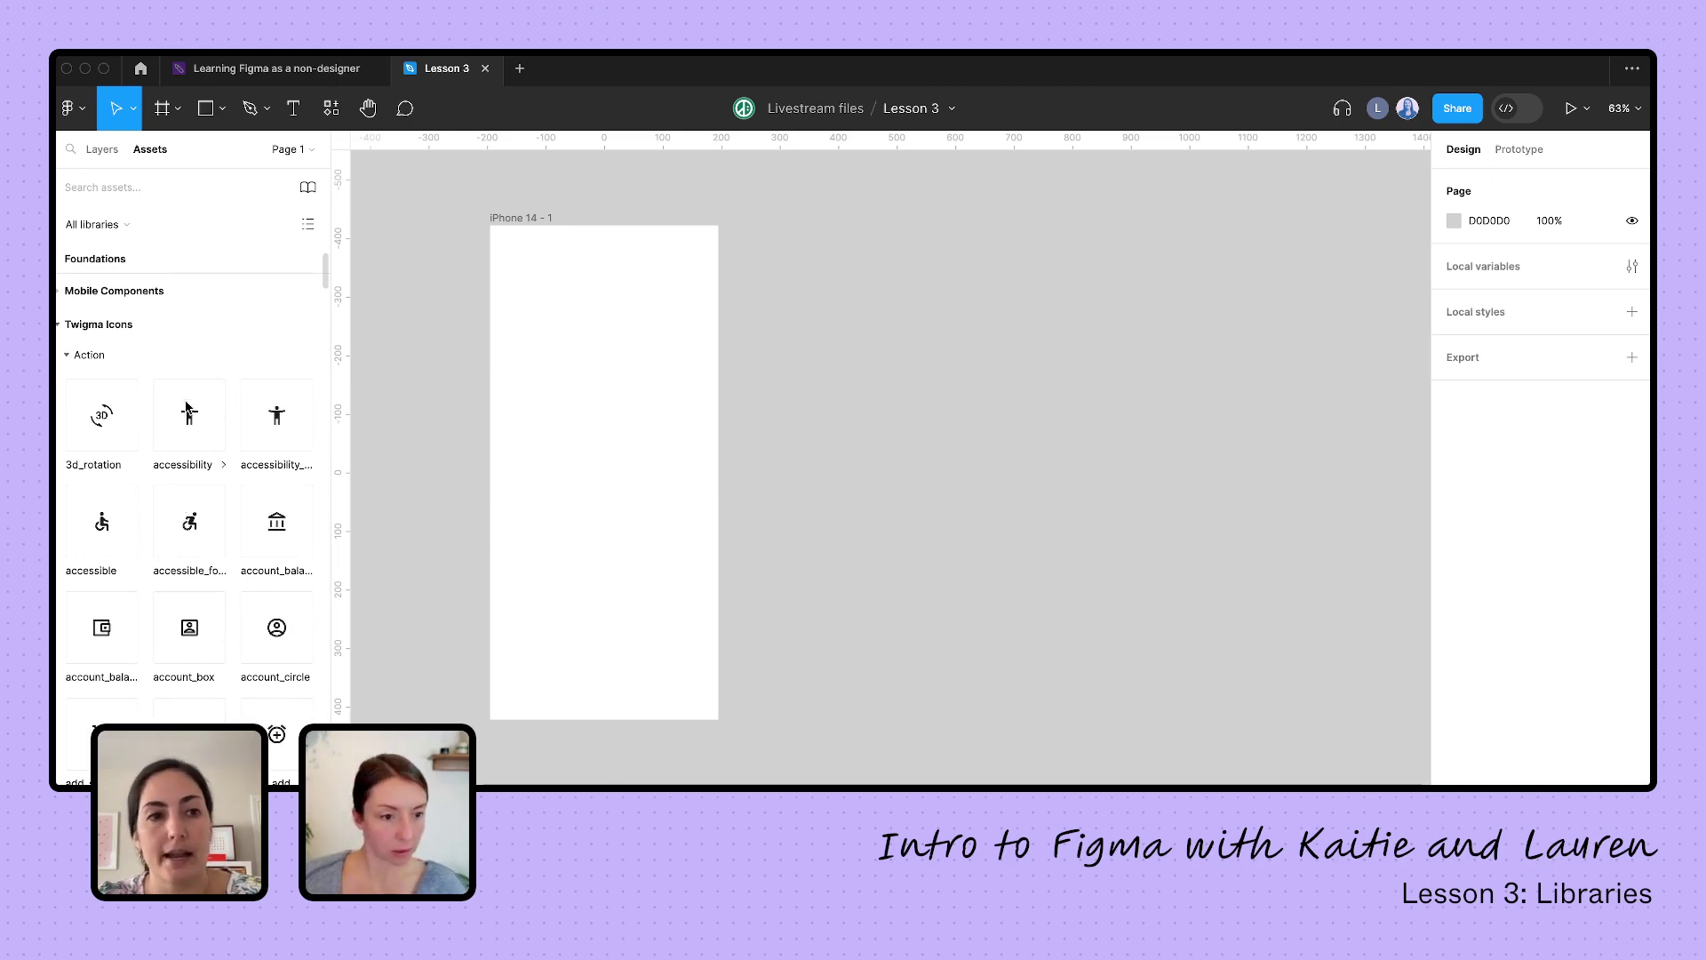
left_click_drag(185, 409, 878, 386)
scroll(880, 382, "up", 2)
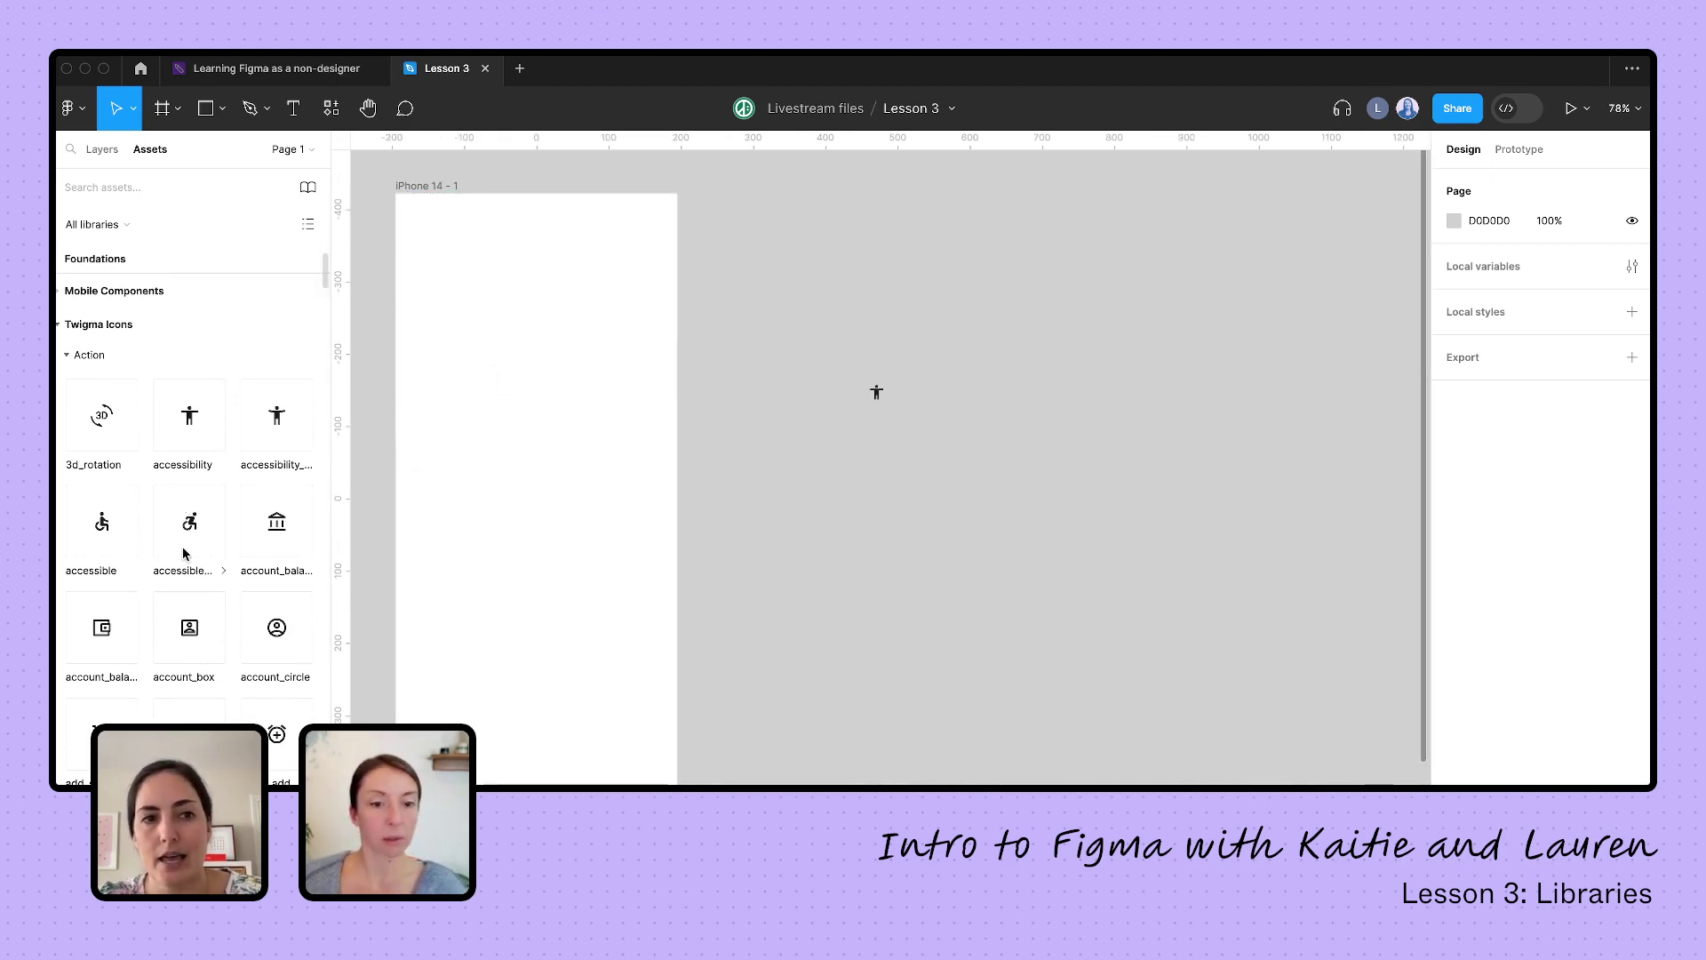
scroll(187, 554, "up", 3)
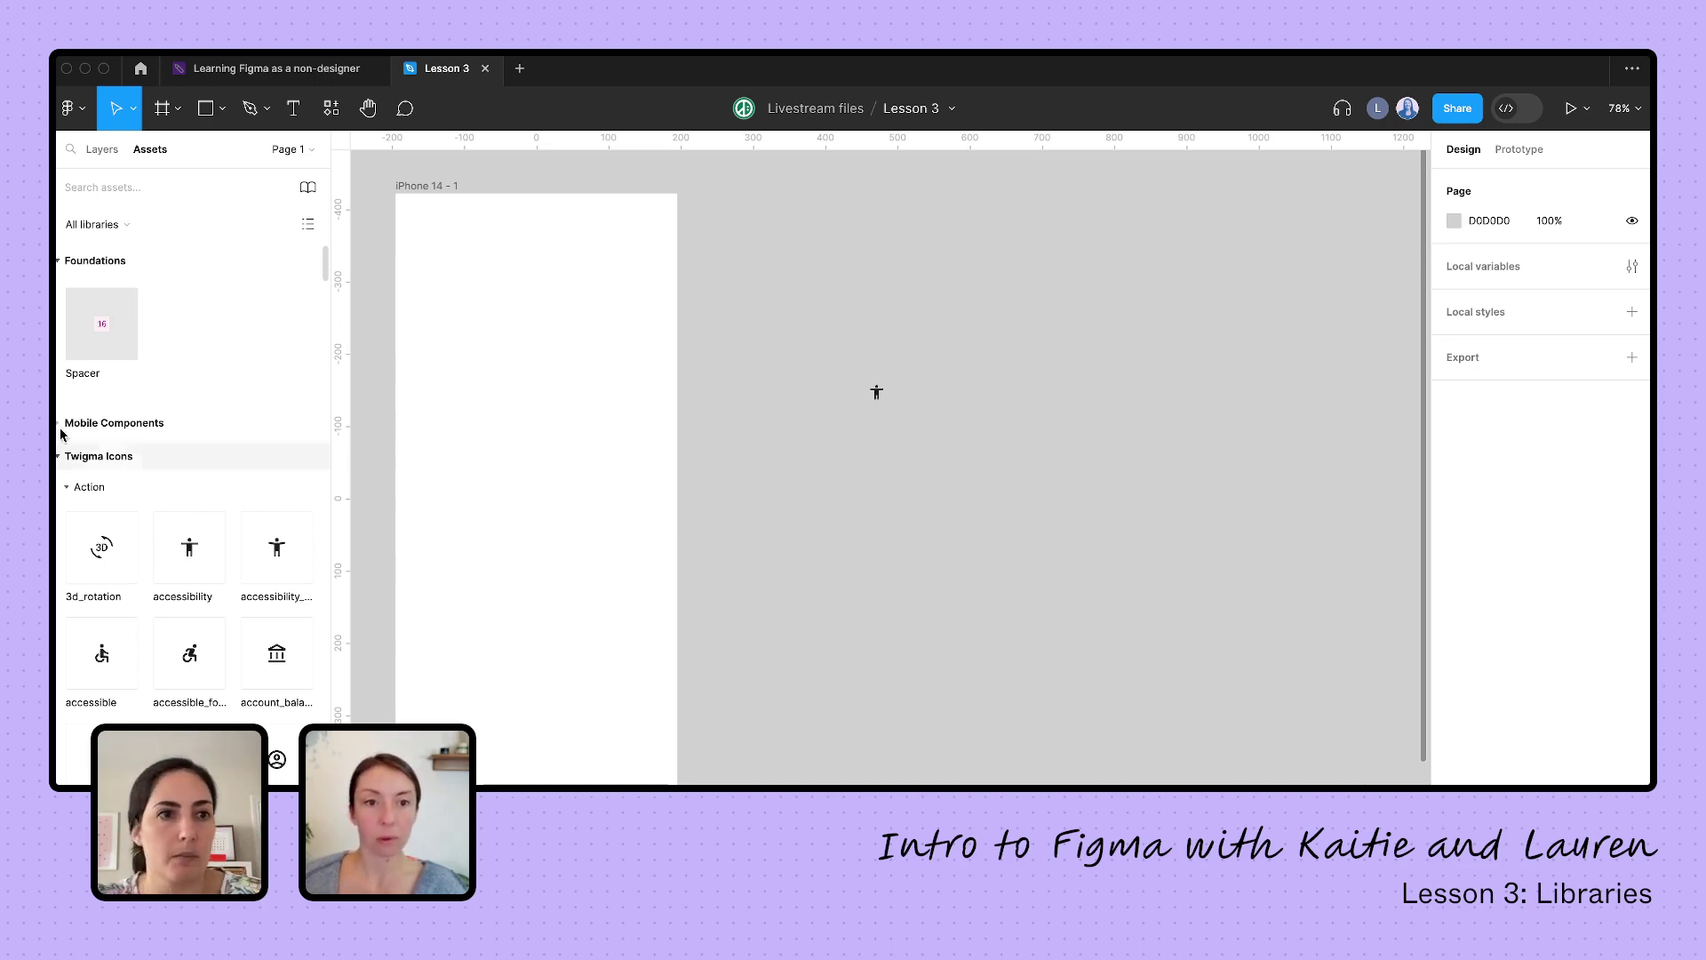
Collapse the Foundations assets and expand Mobile Components to show its Button set
left_click(57, 263)
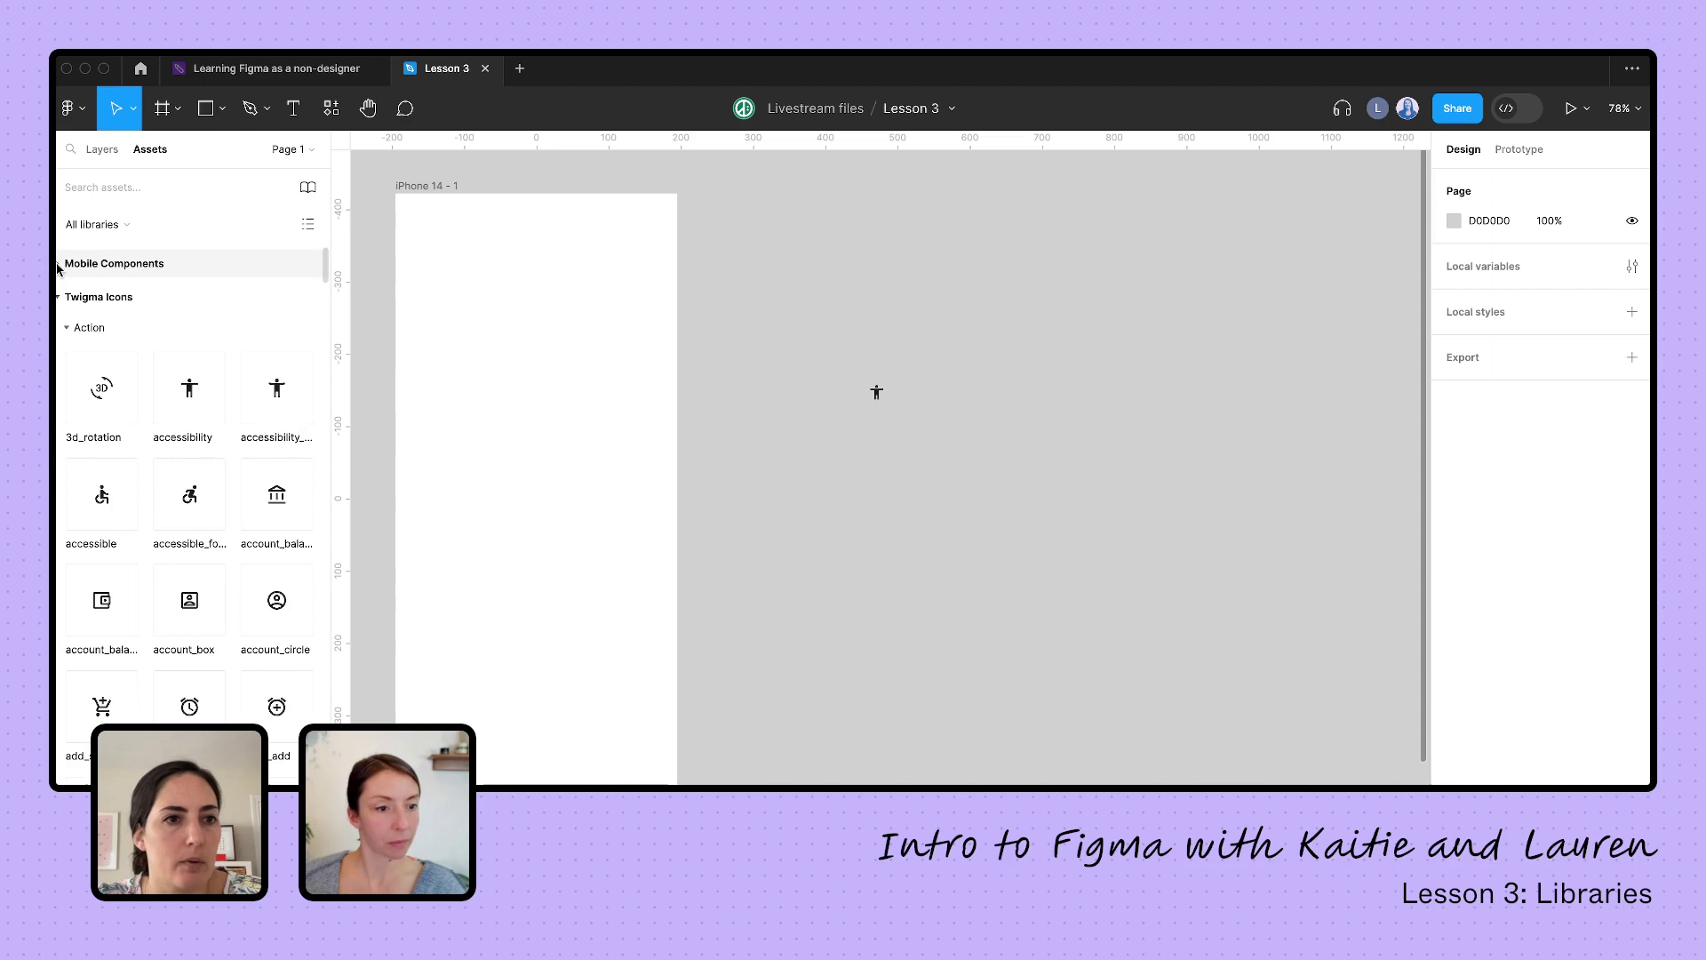
left_click(58, 294)
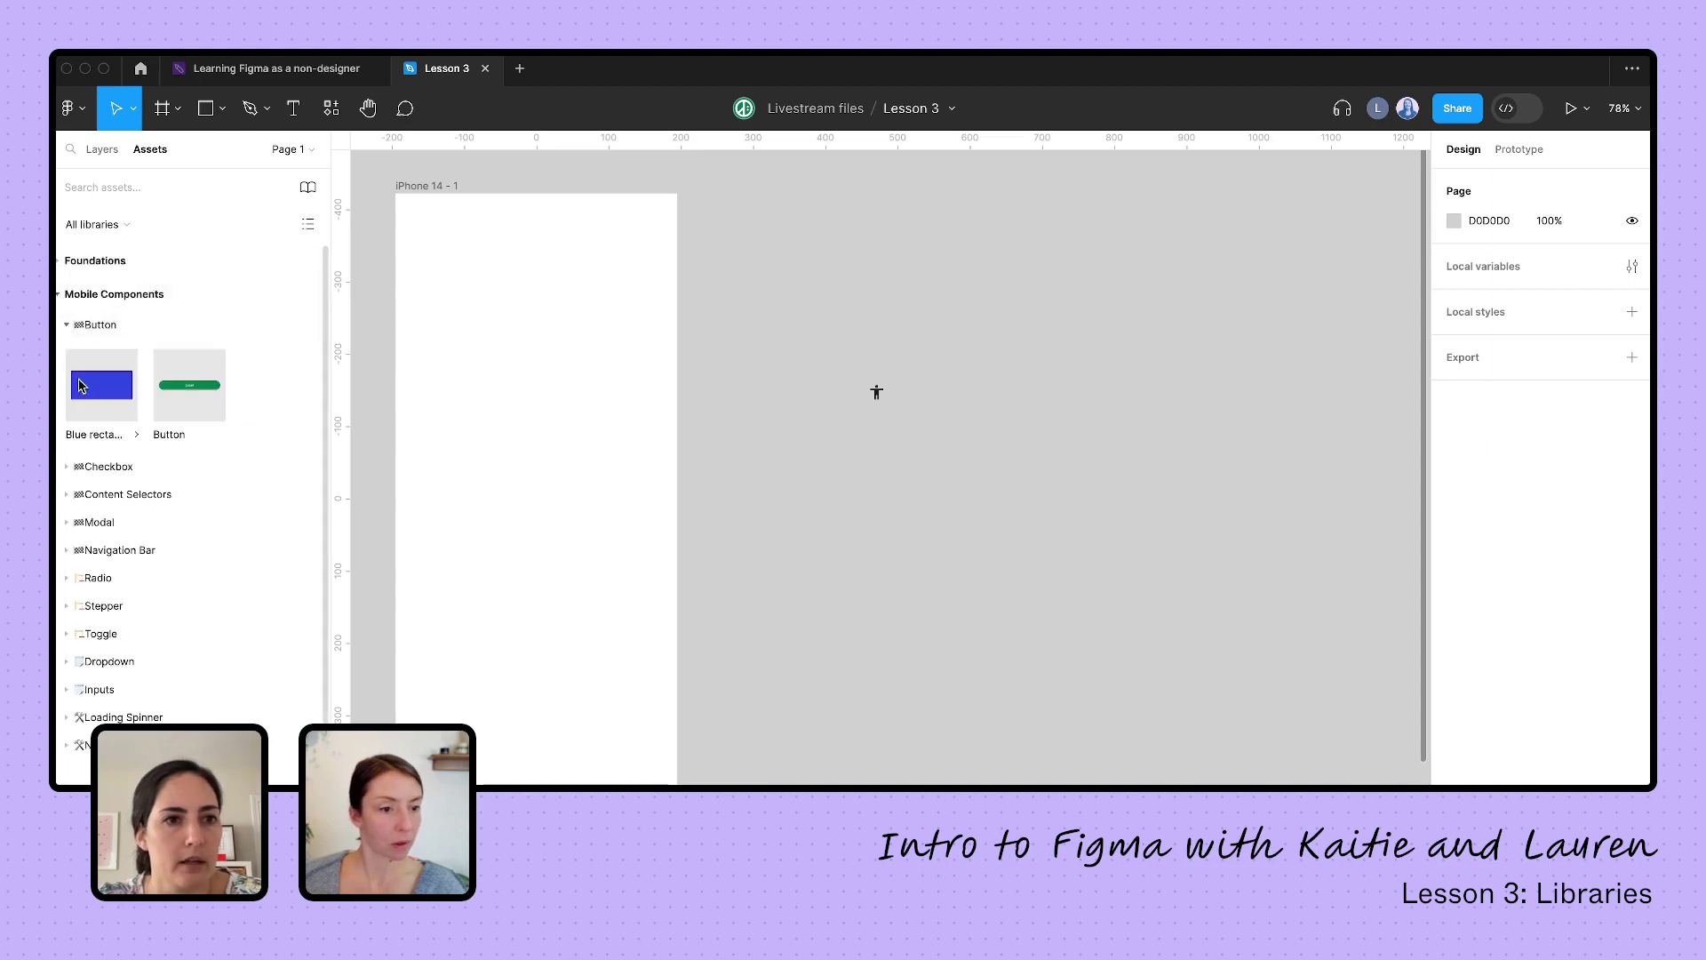
mouse_move(198, 384)
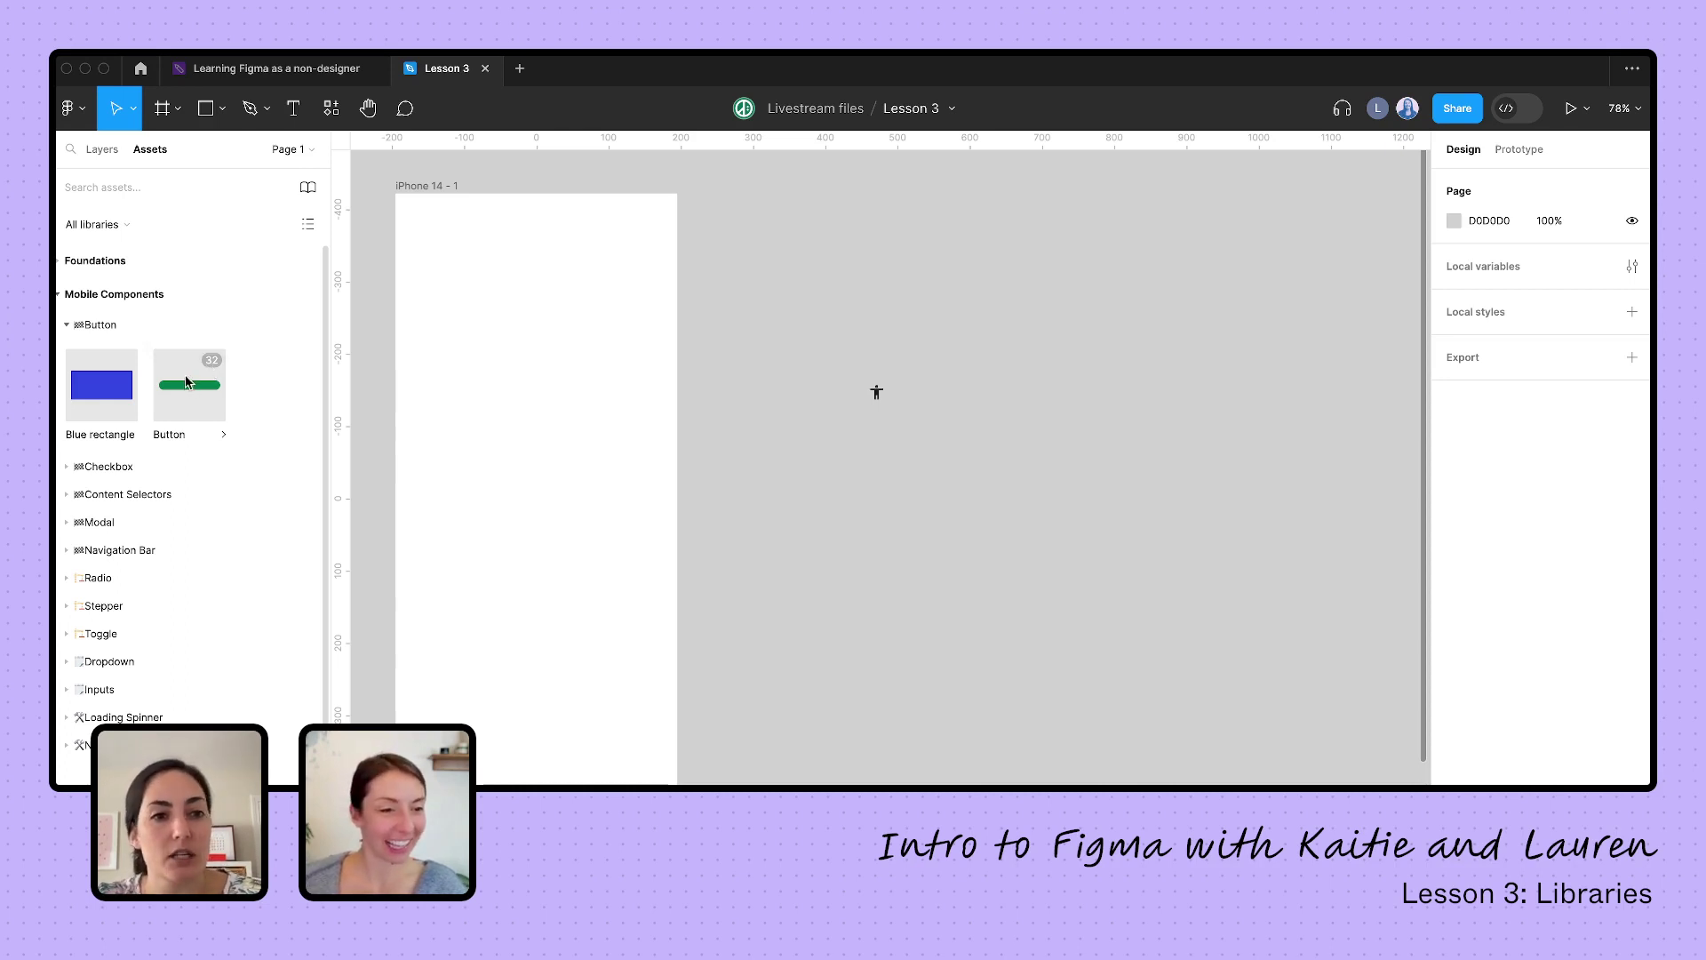
Open the Button component's details and preview it as Standard behavior, Secondary priority, with icon on
left_click(186, 378)
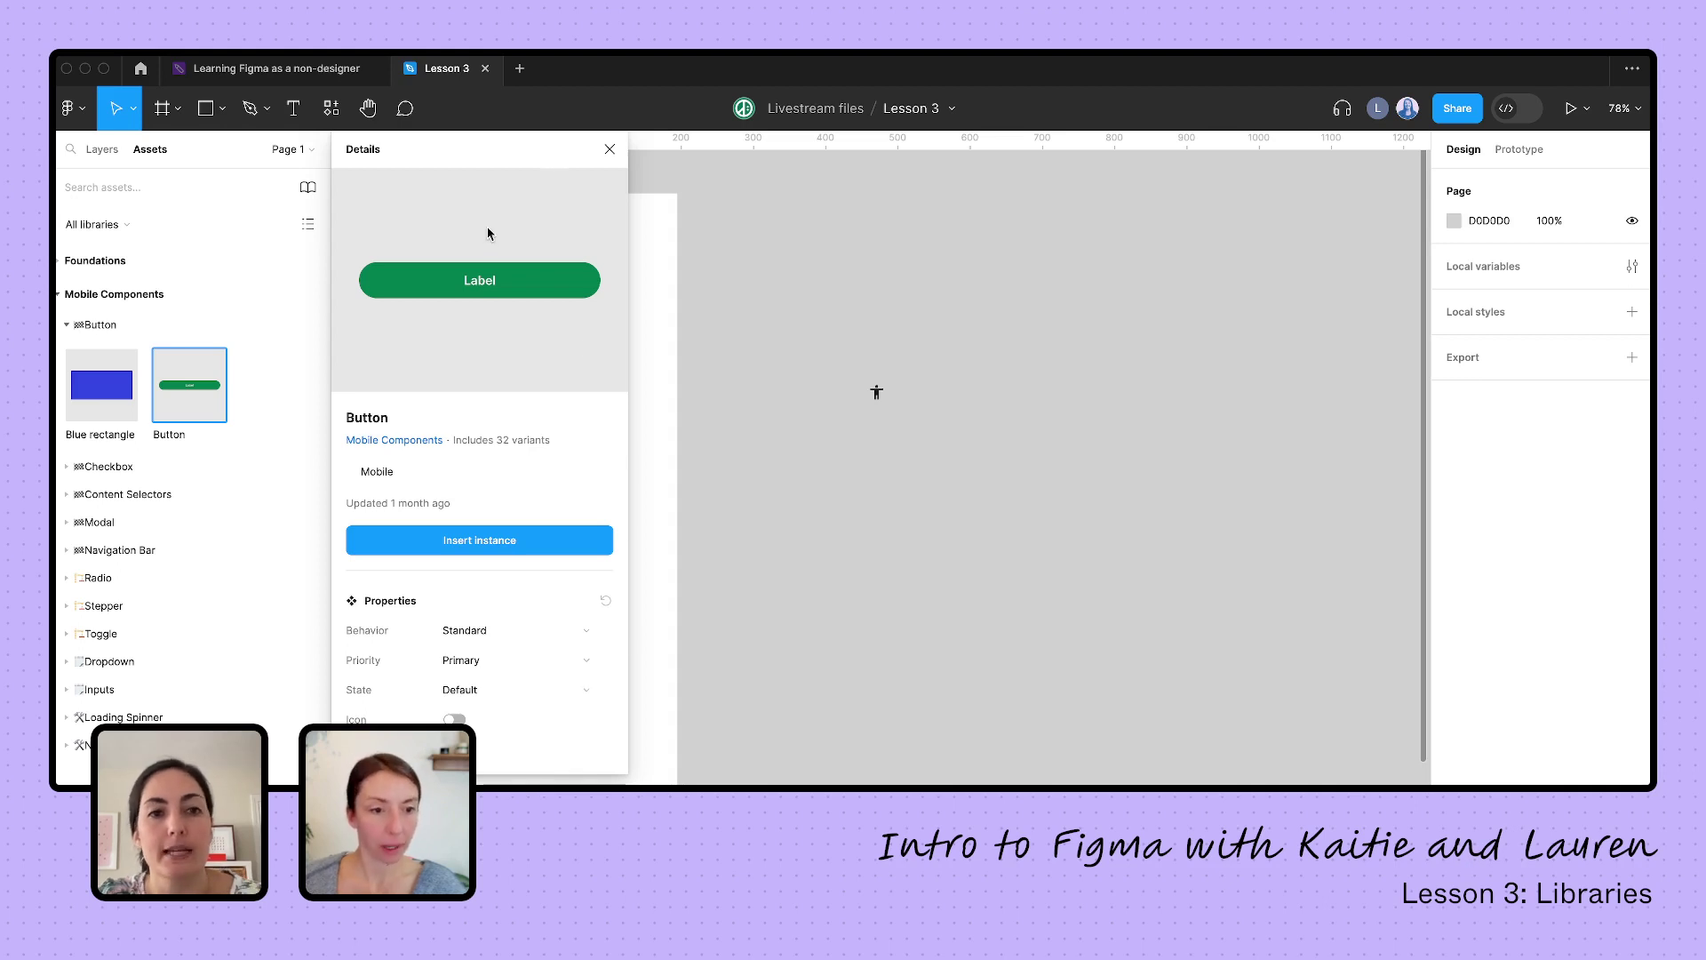
left_click(472, 625)
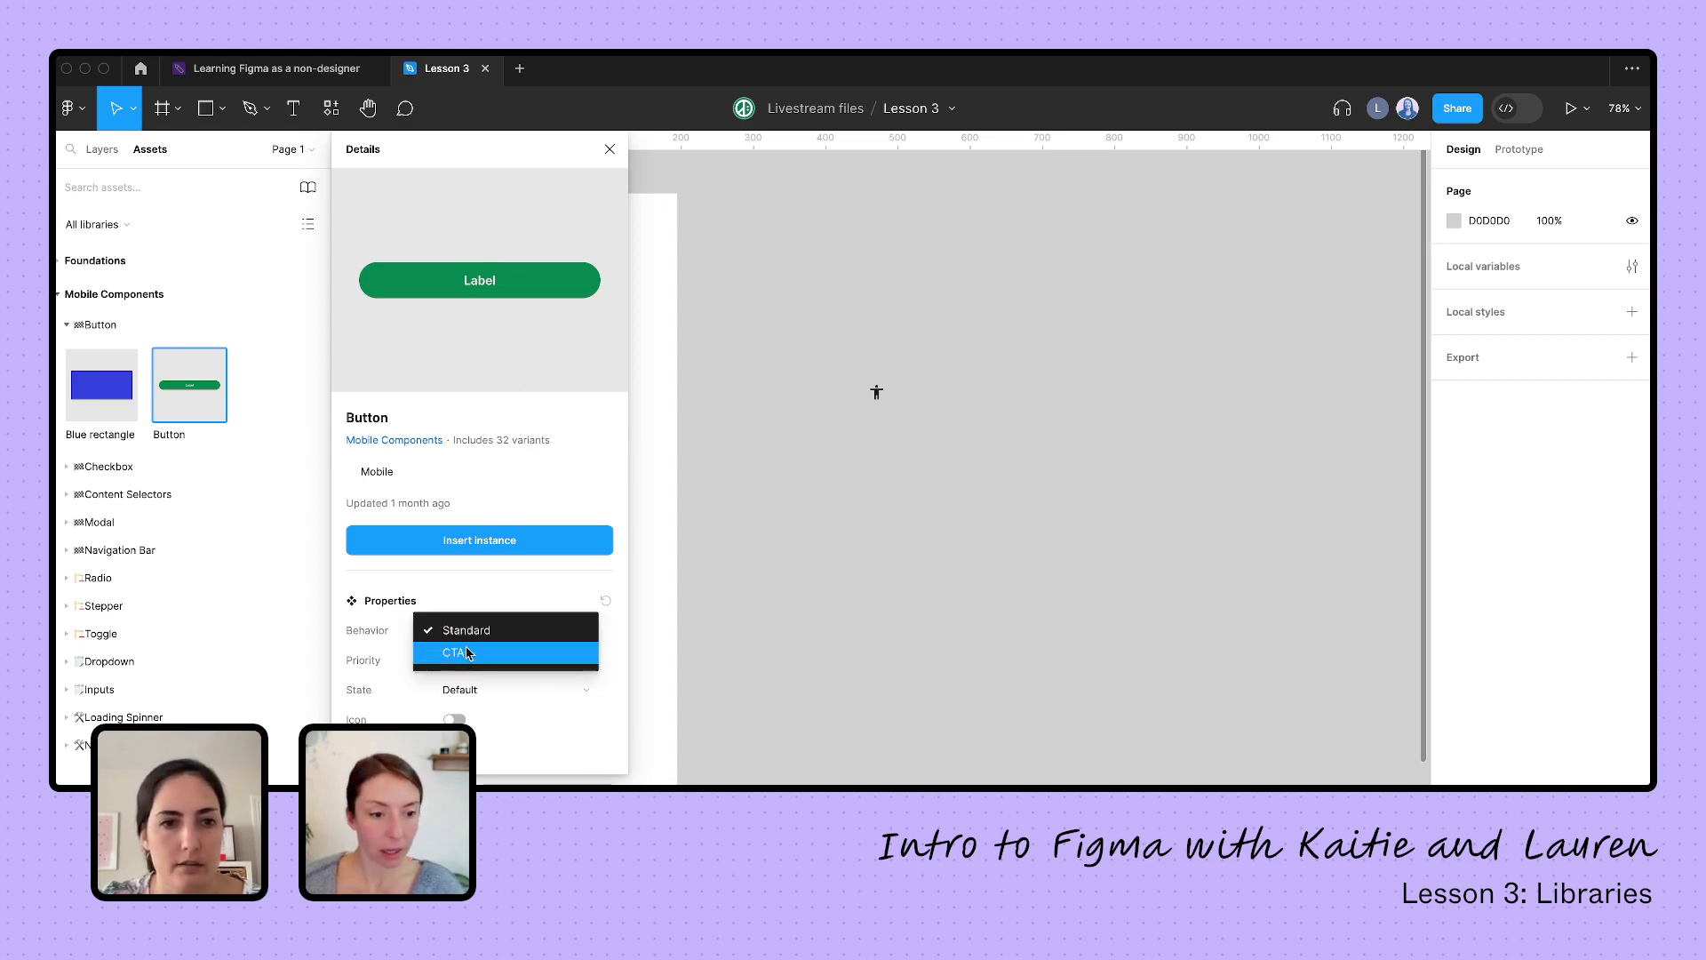
left_click(467, 654)
left_click(478, 664)
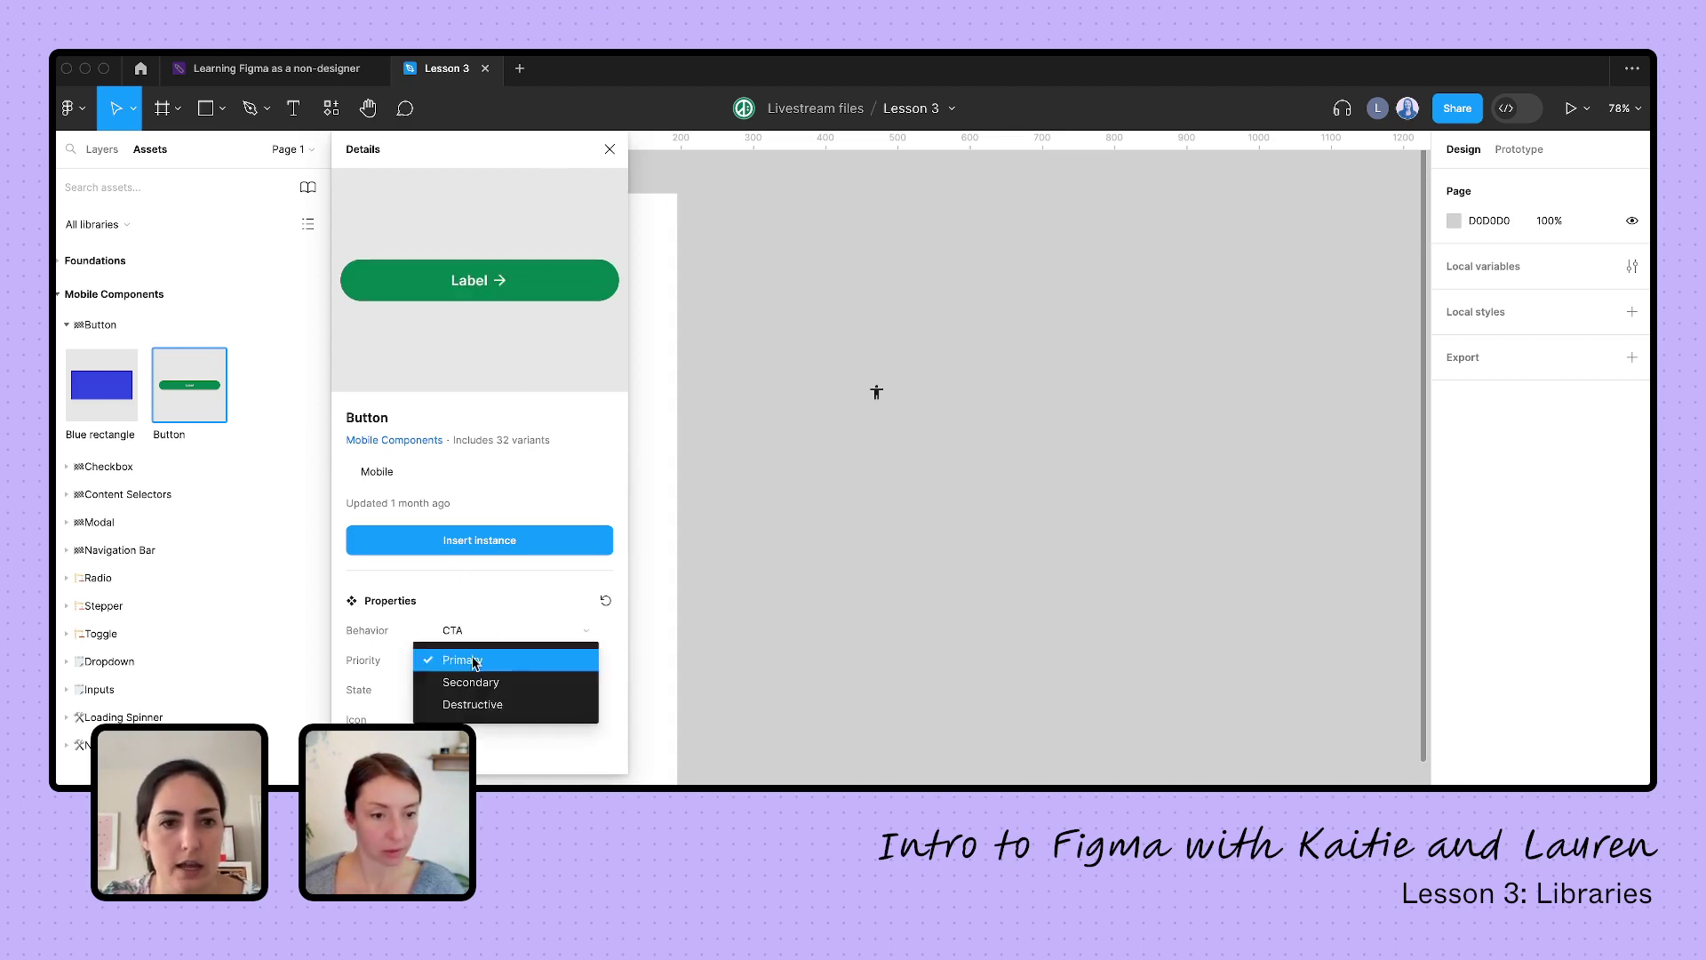
left_click(481, 684)
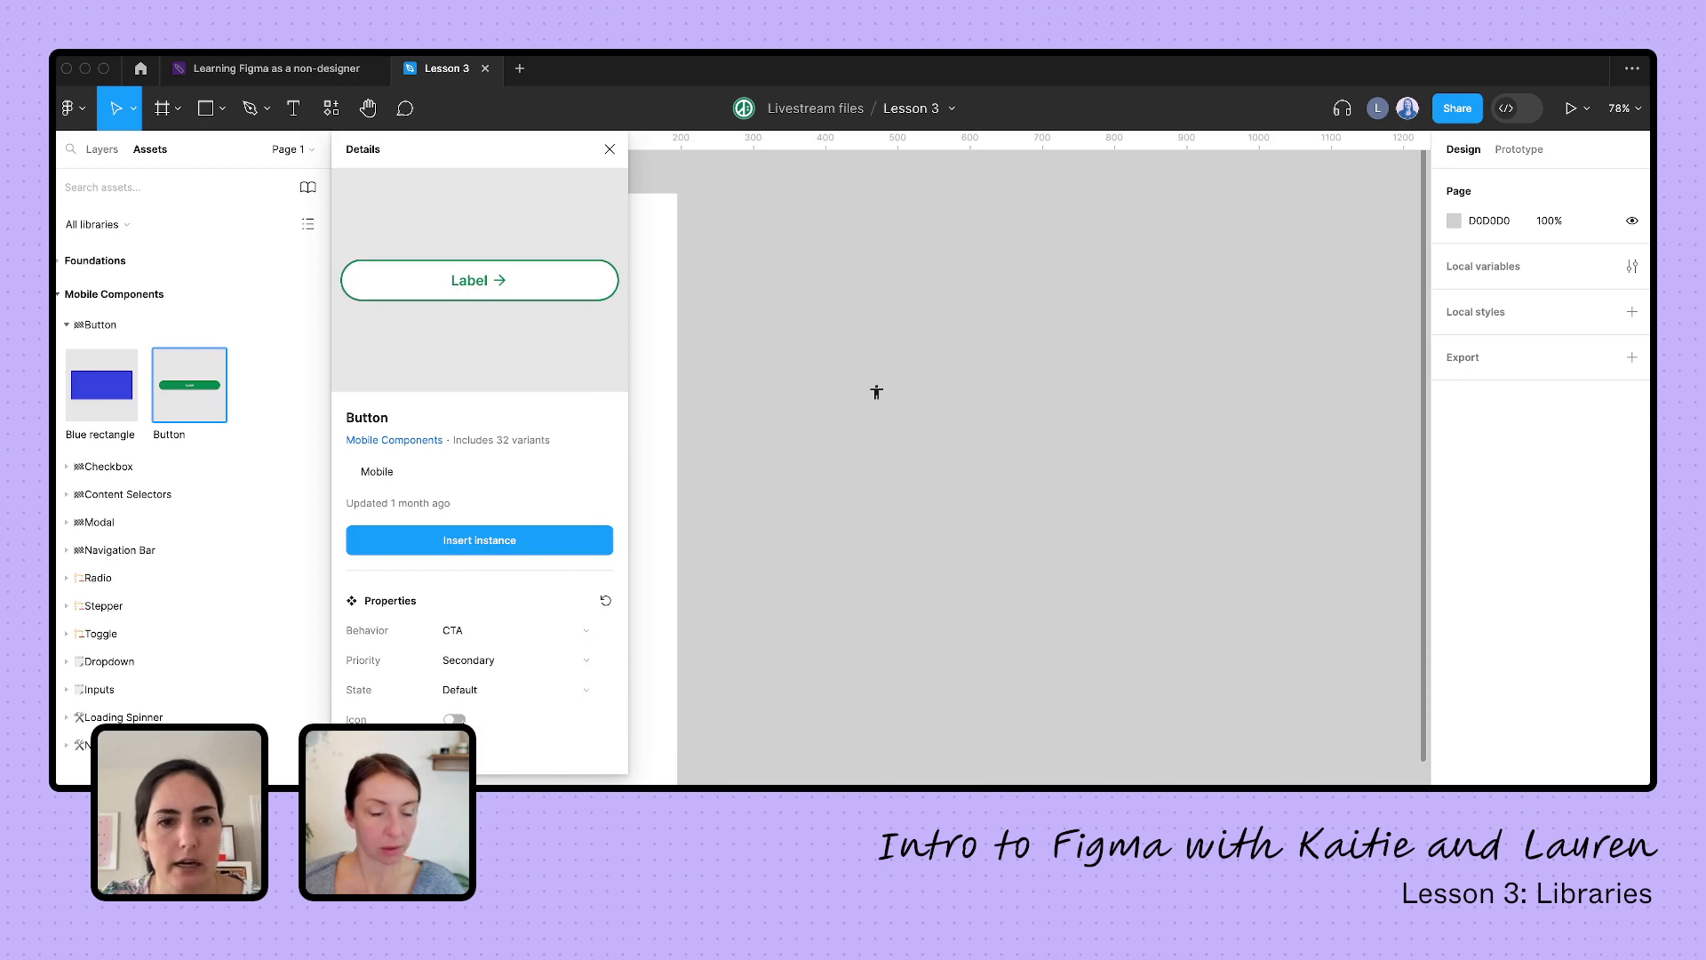
left_click(454, 719)
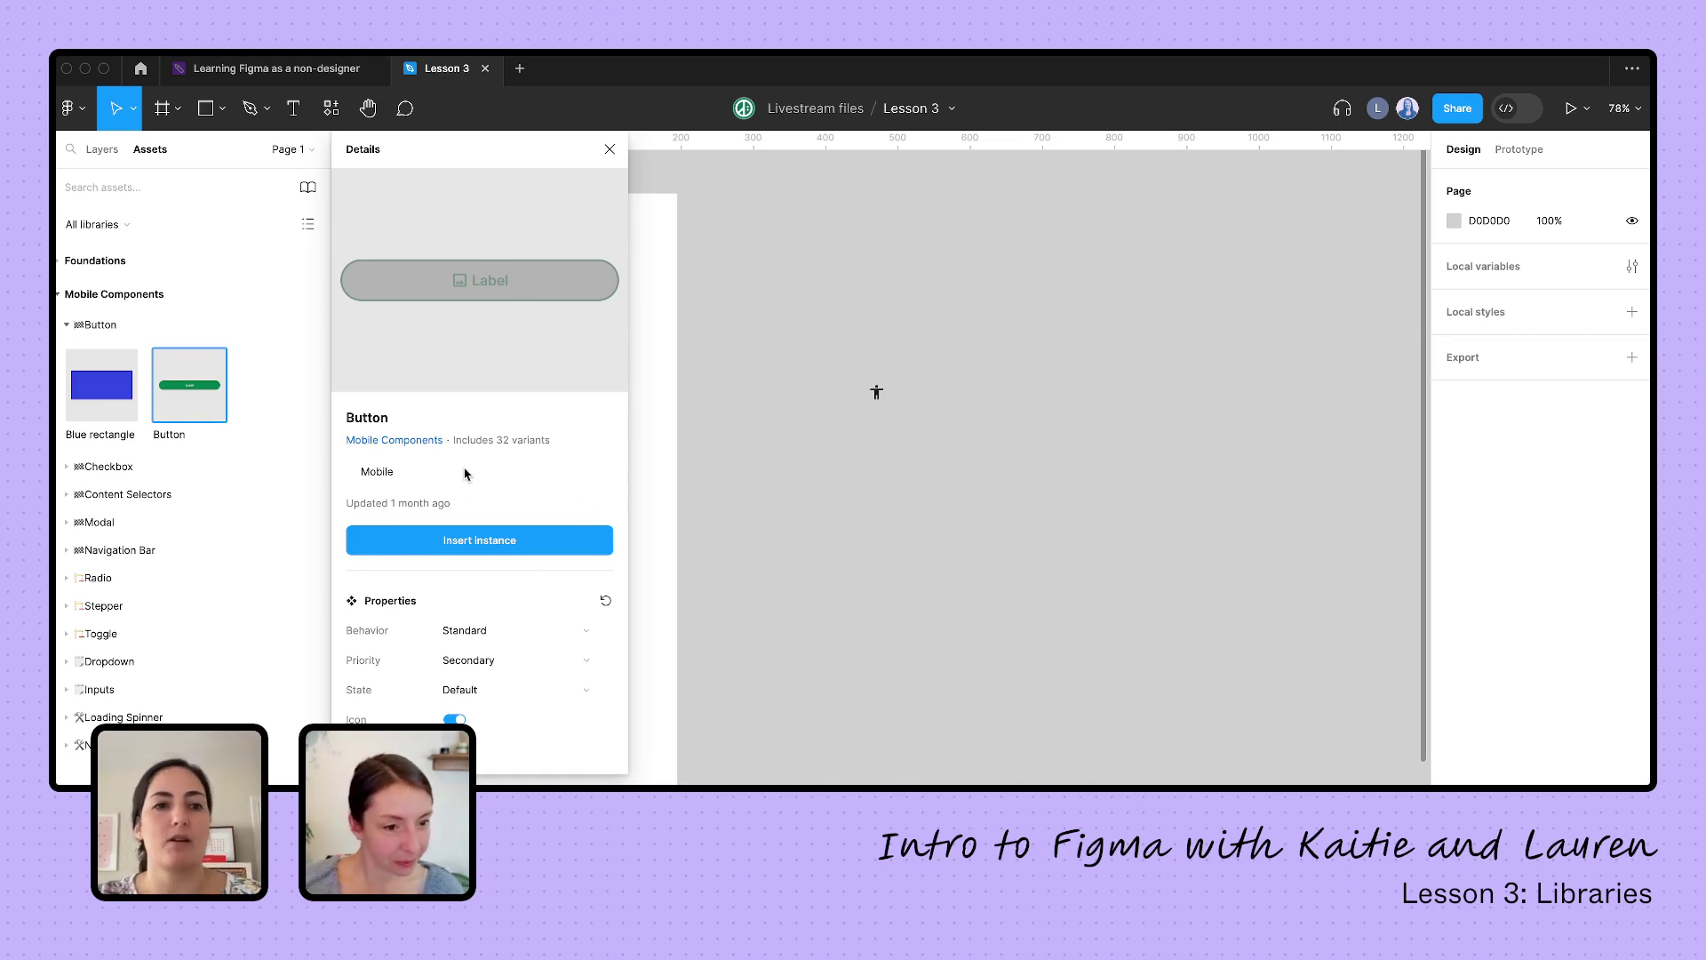
left_click(474, 633)
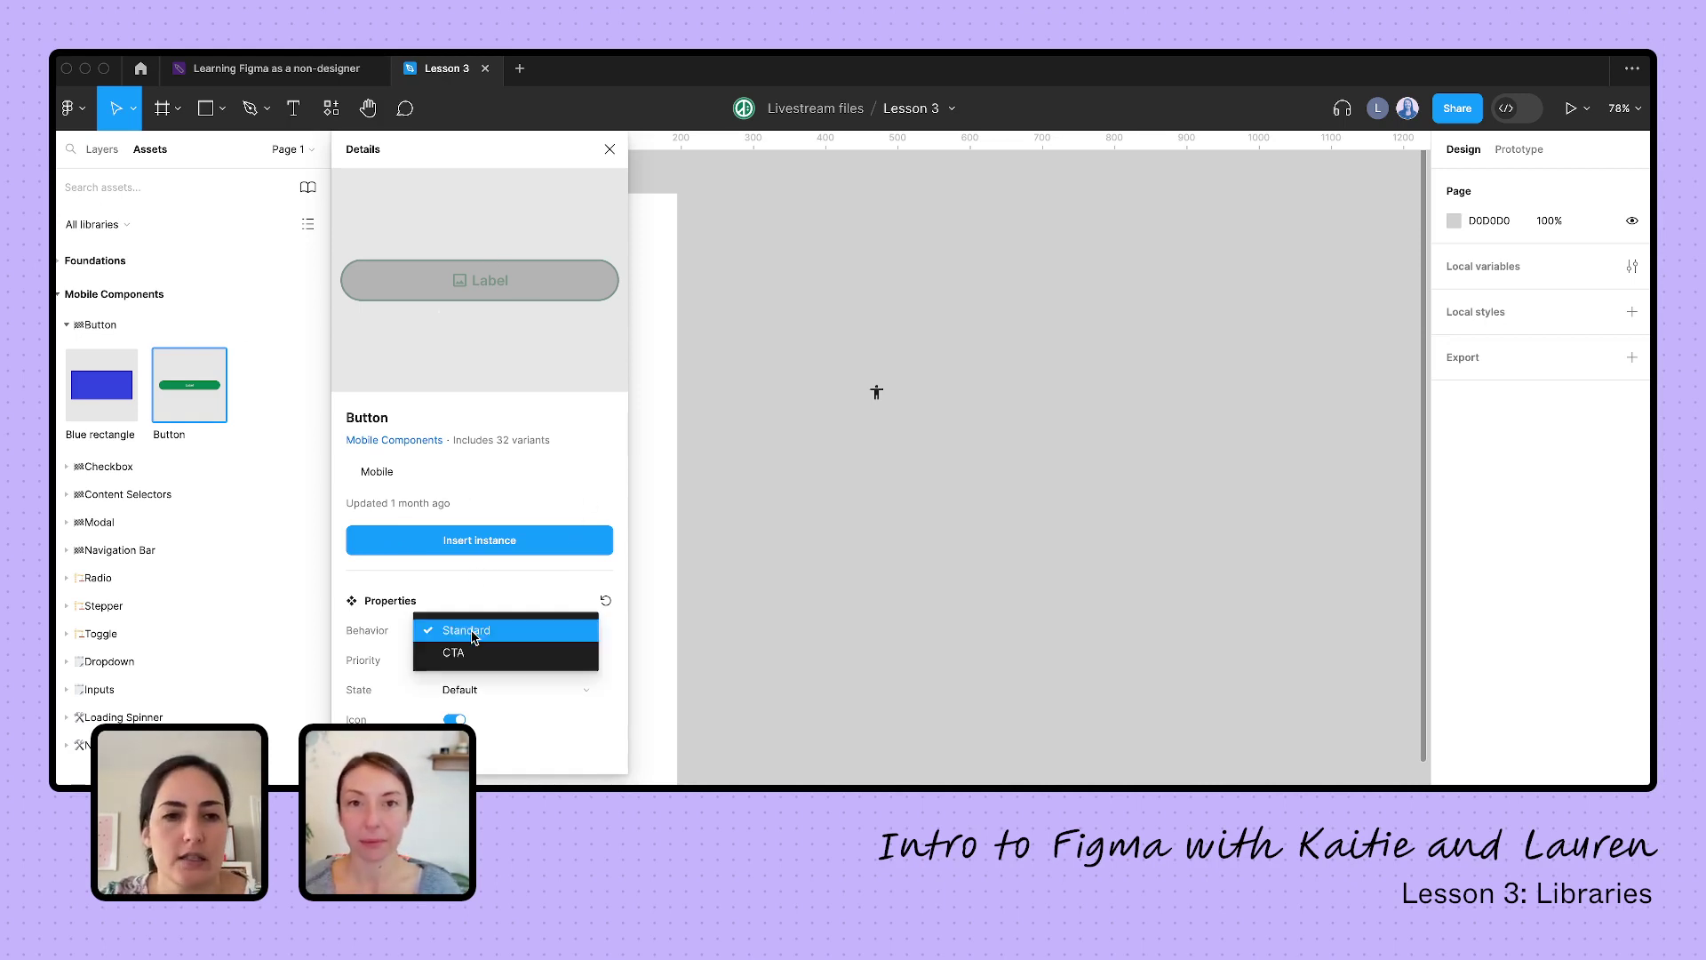
left_click(473, 627)
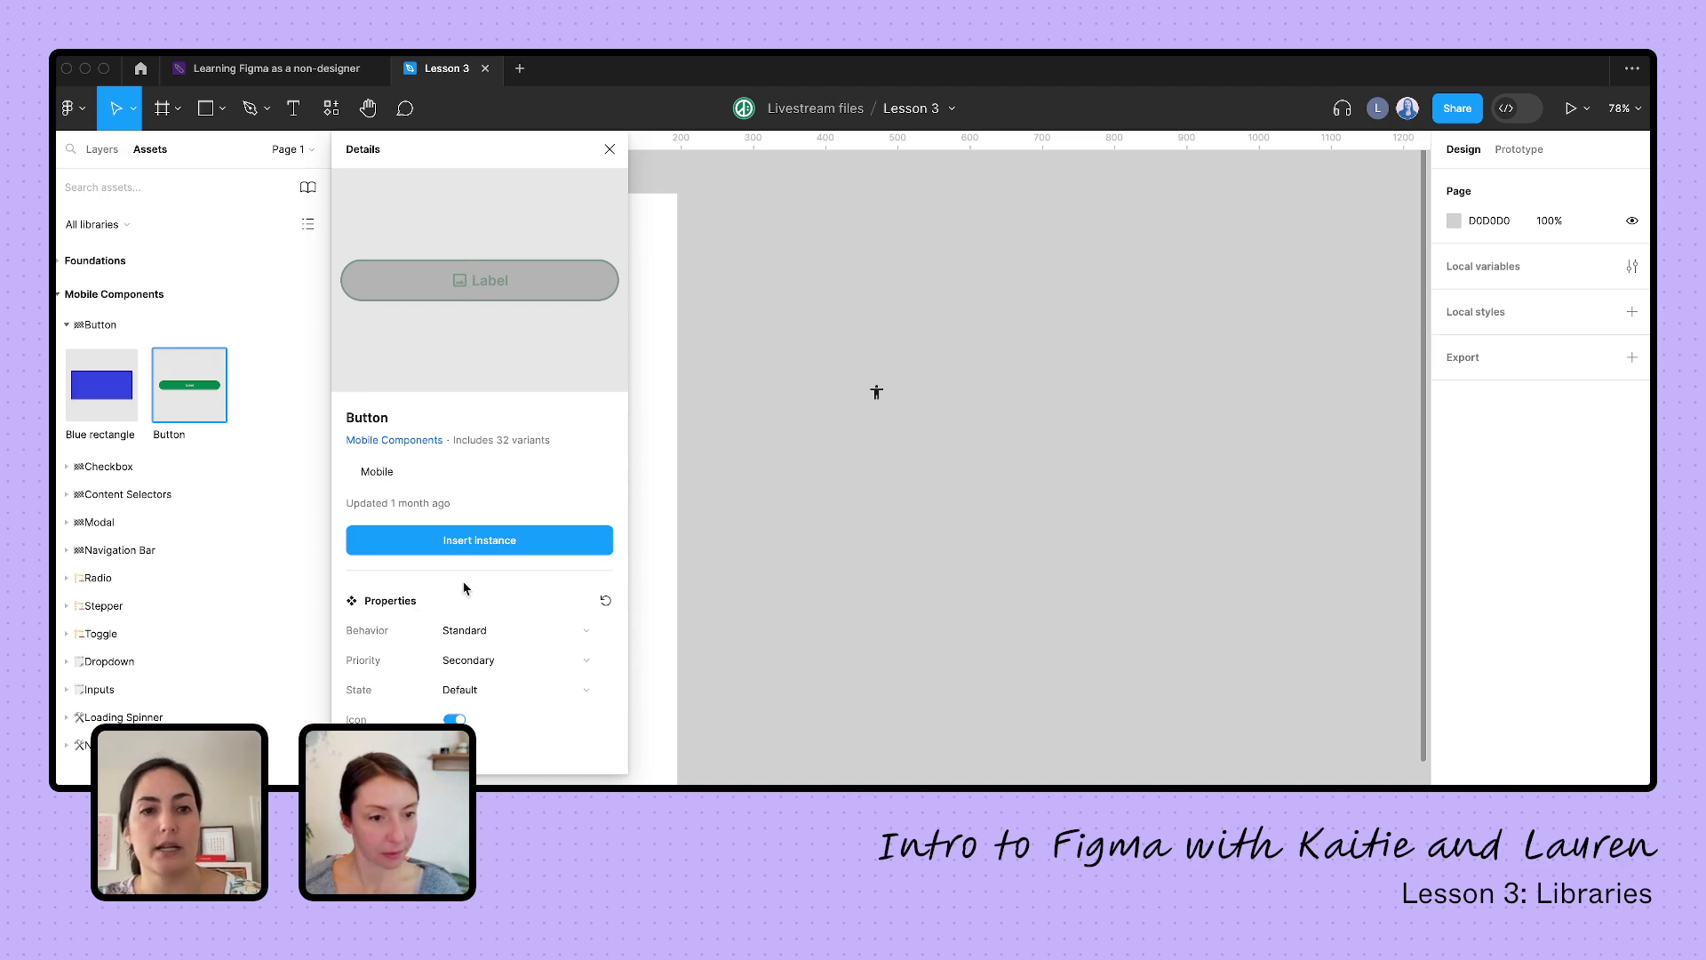
Insert a Button instance and set it to CTA behavior, Primary priority and Hover state
left_click(460, 542)
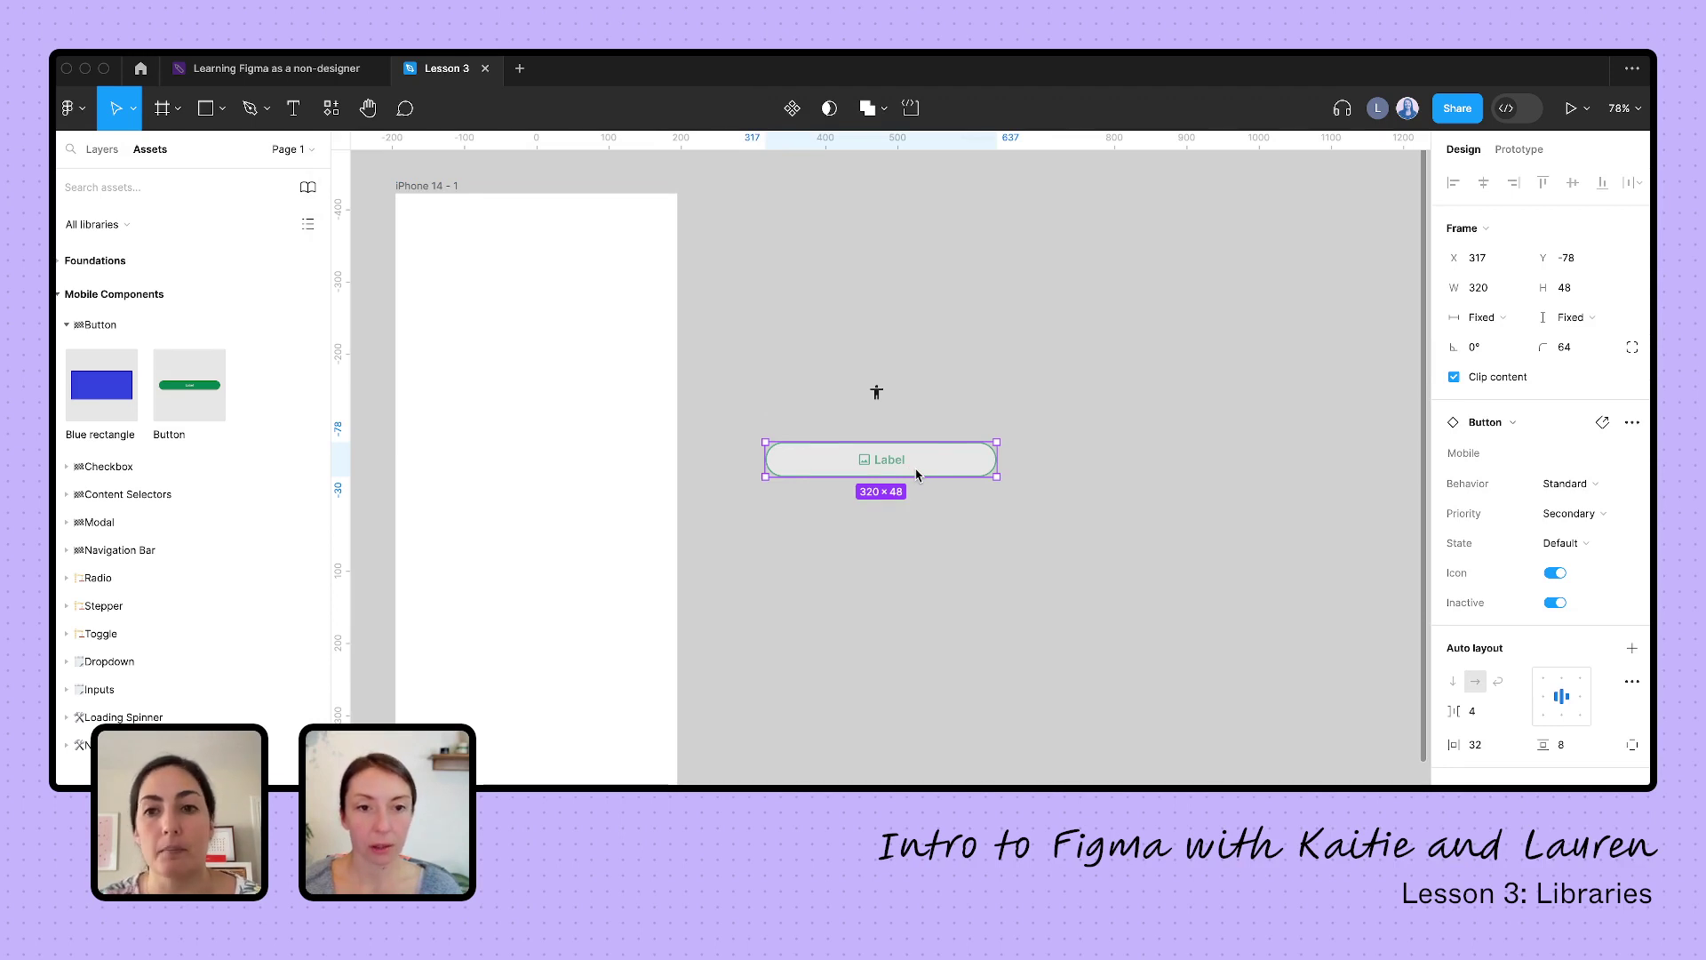
left_click(1563, 486)
left_click(1563, 484)
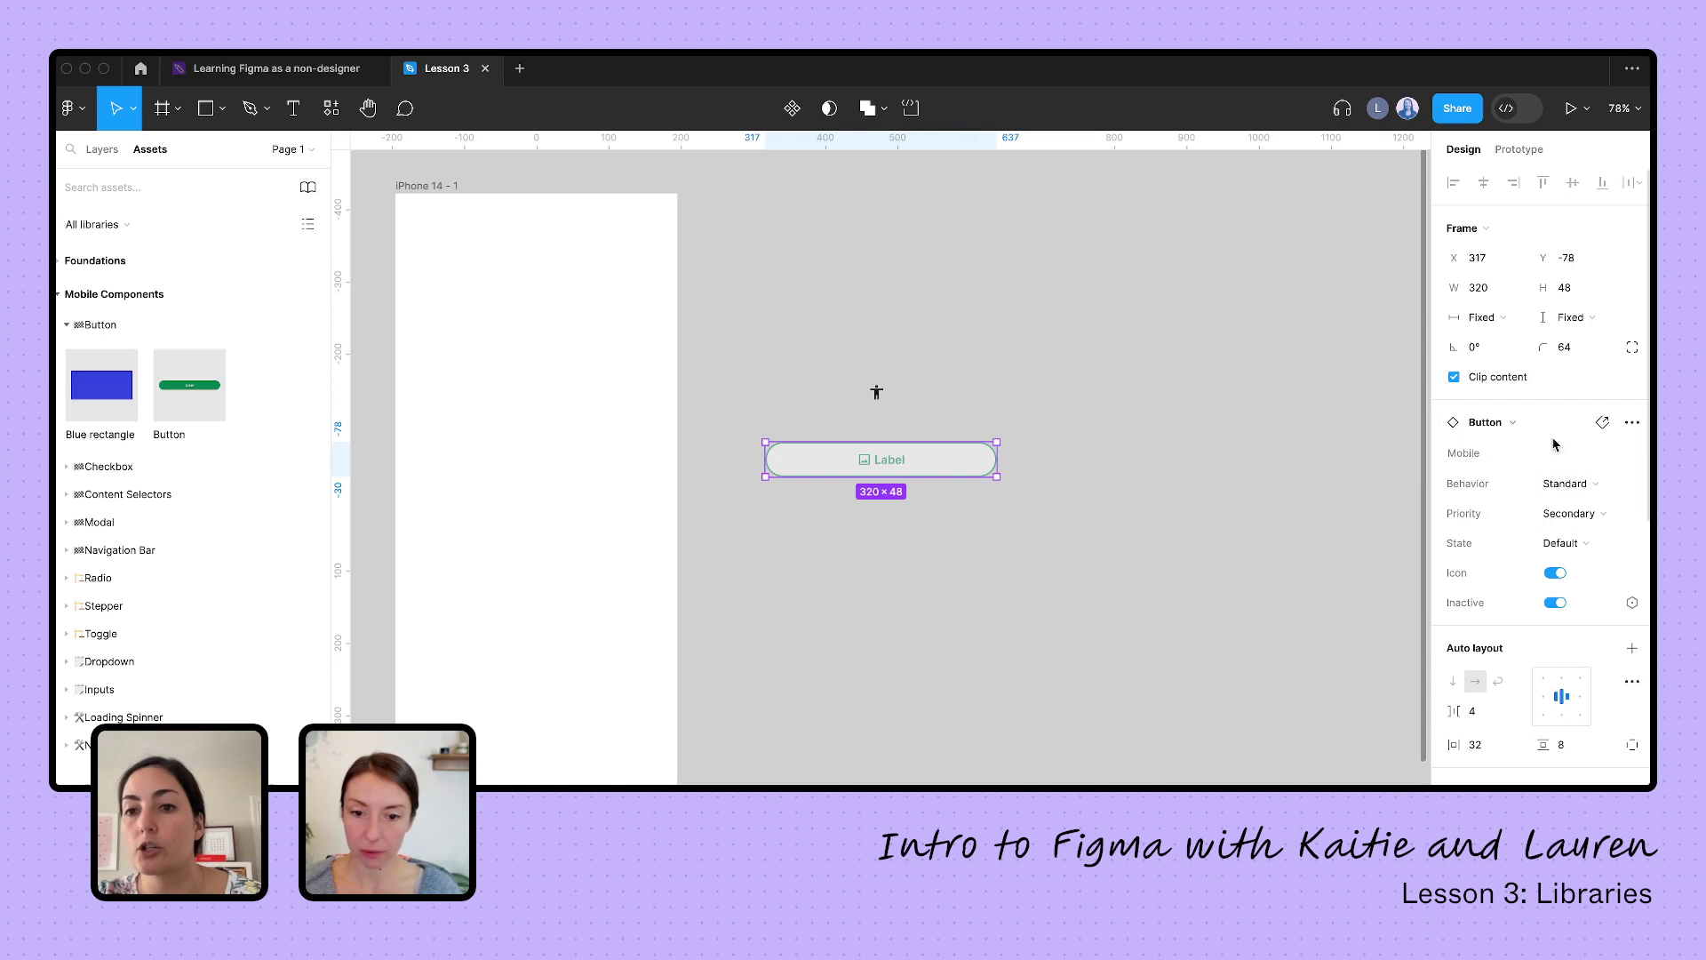
left_click(1566, 493)
left_click(1533, 505)
left_click(1580, 516)
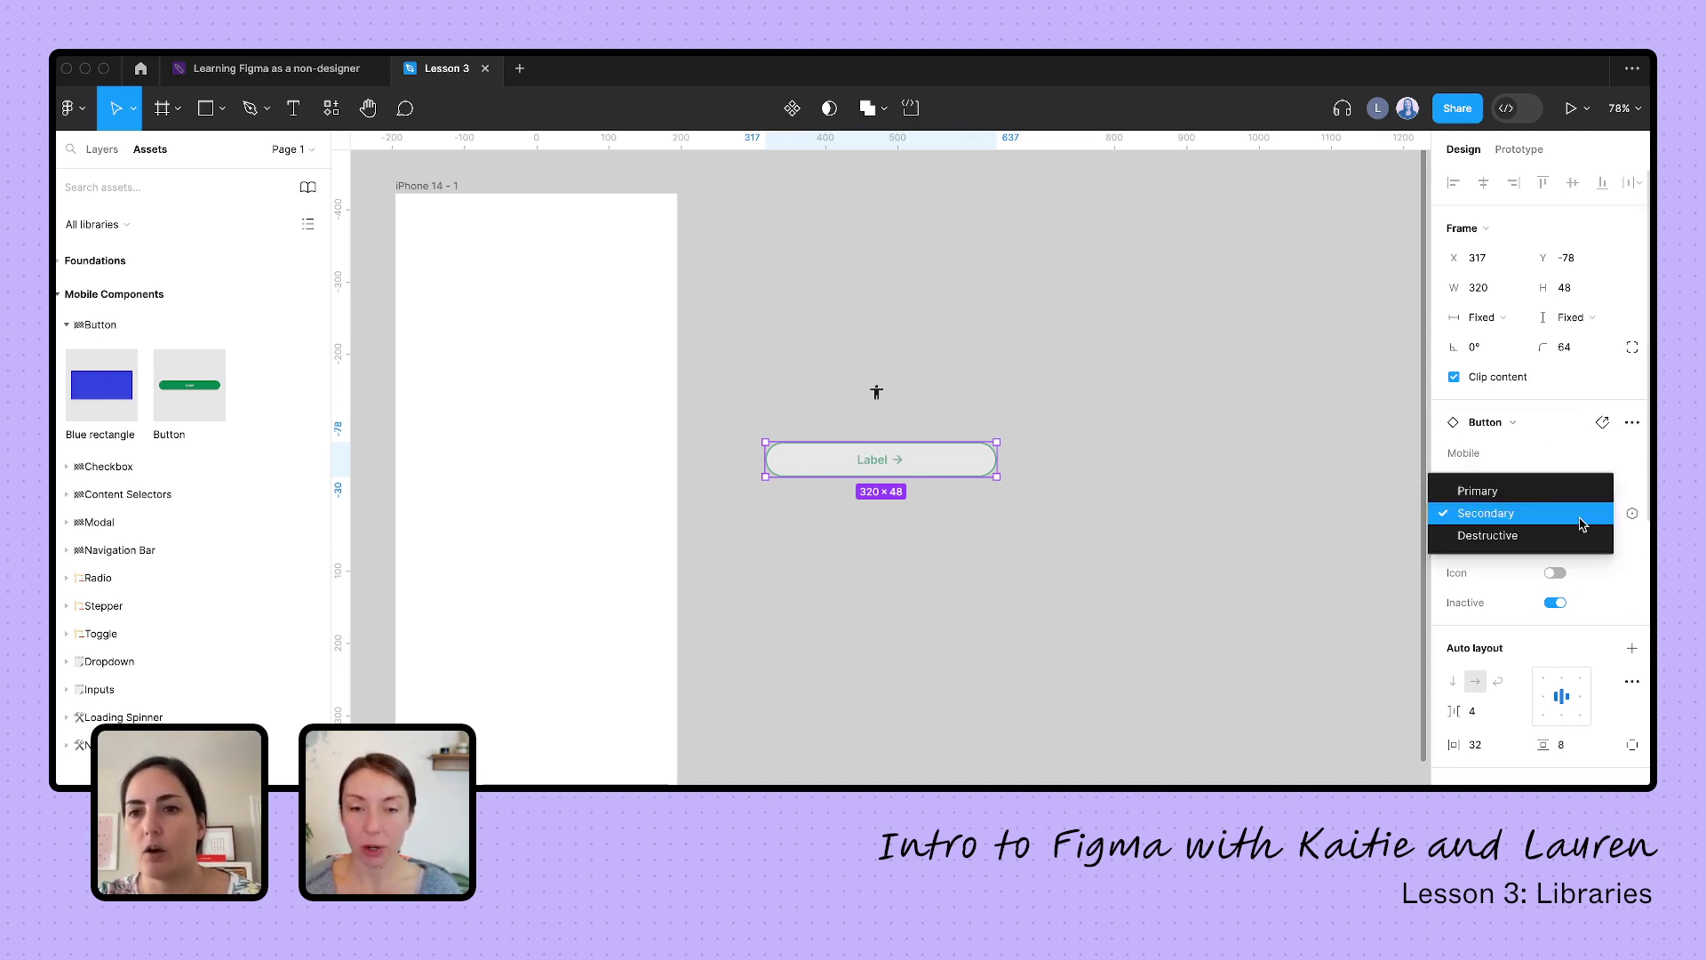
left_click(1511, 491)
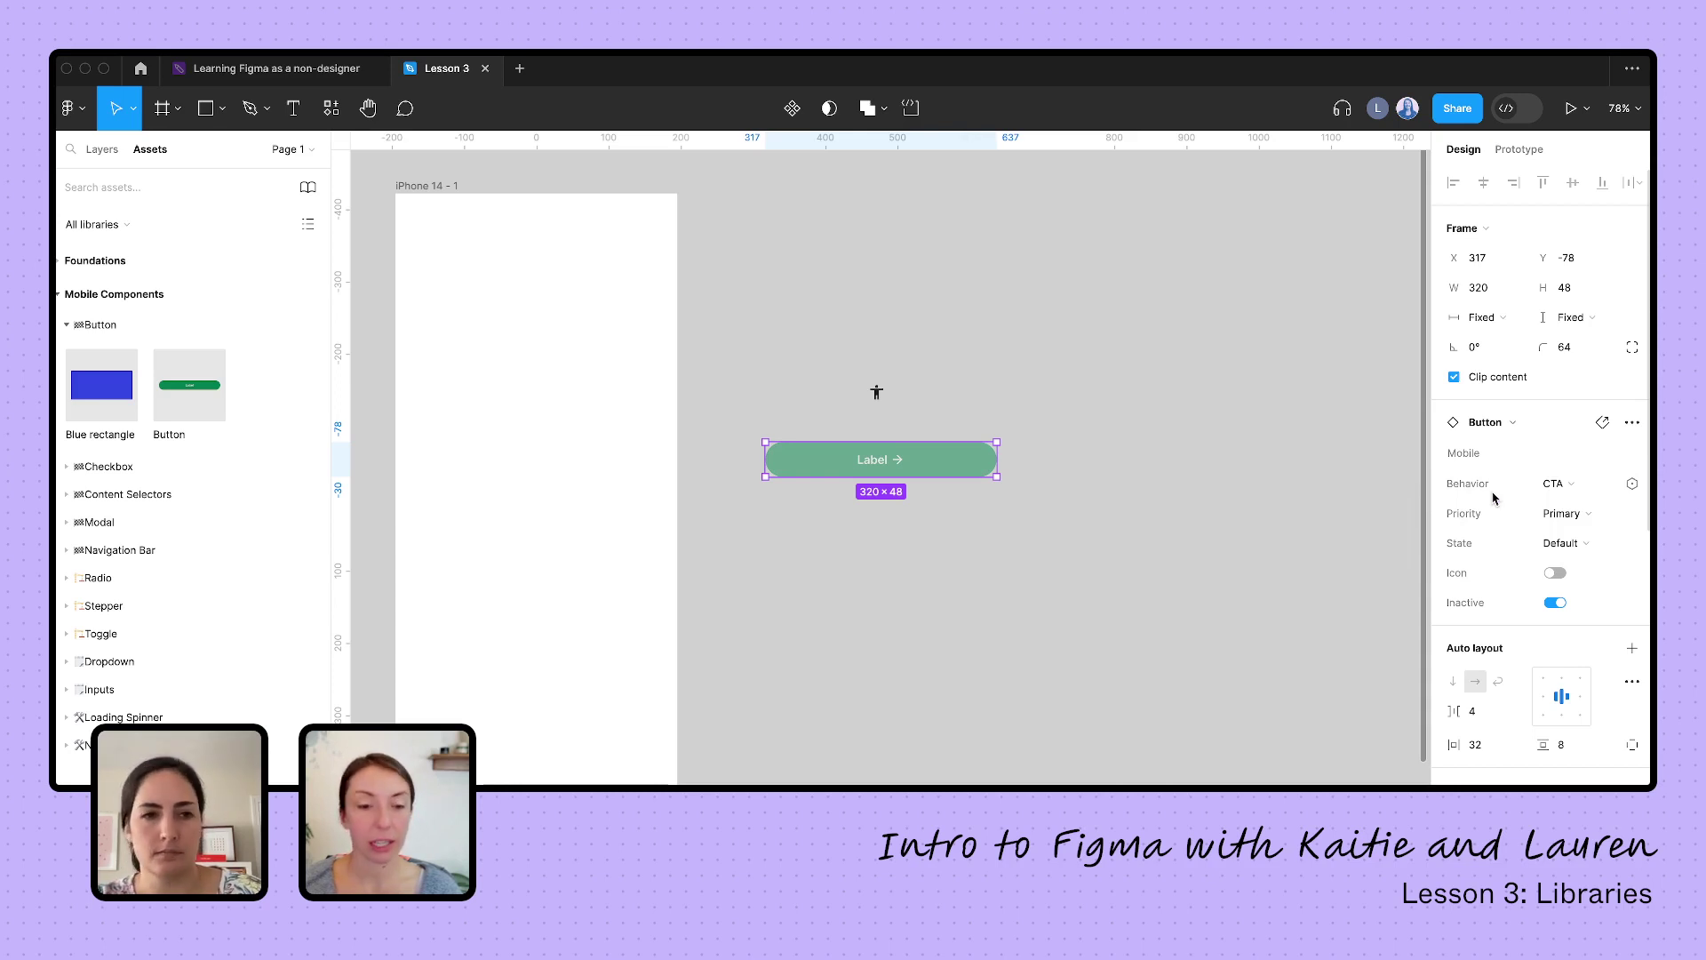
left_click(1571, 543)
left_click(1525, 565)
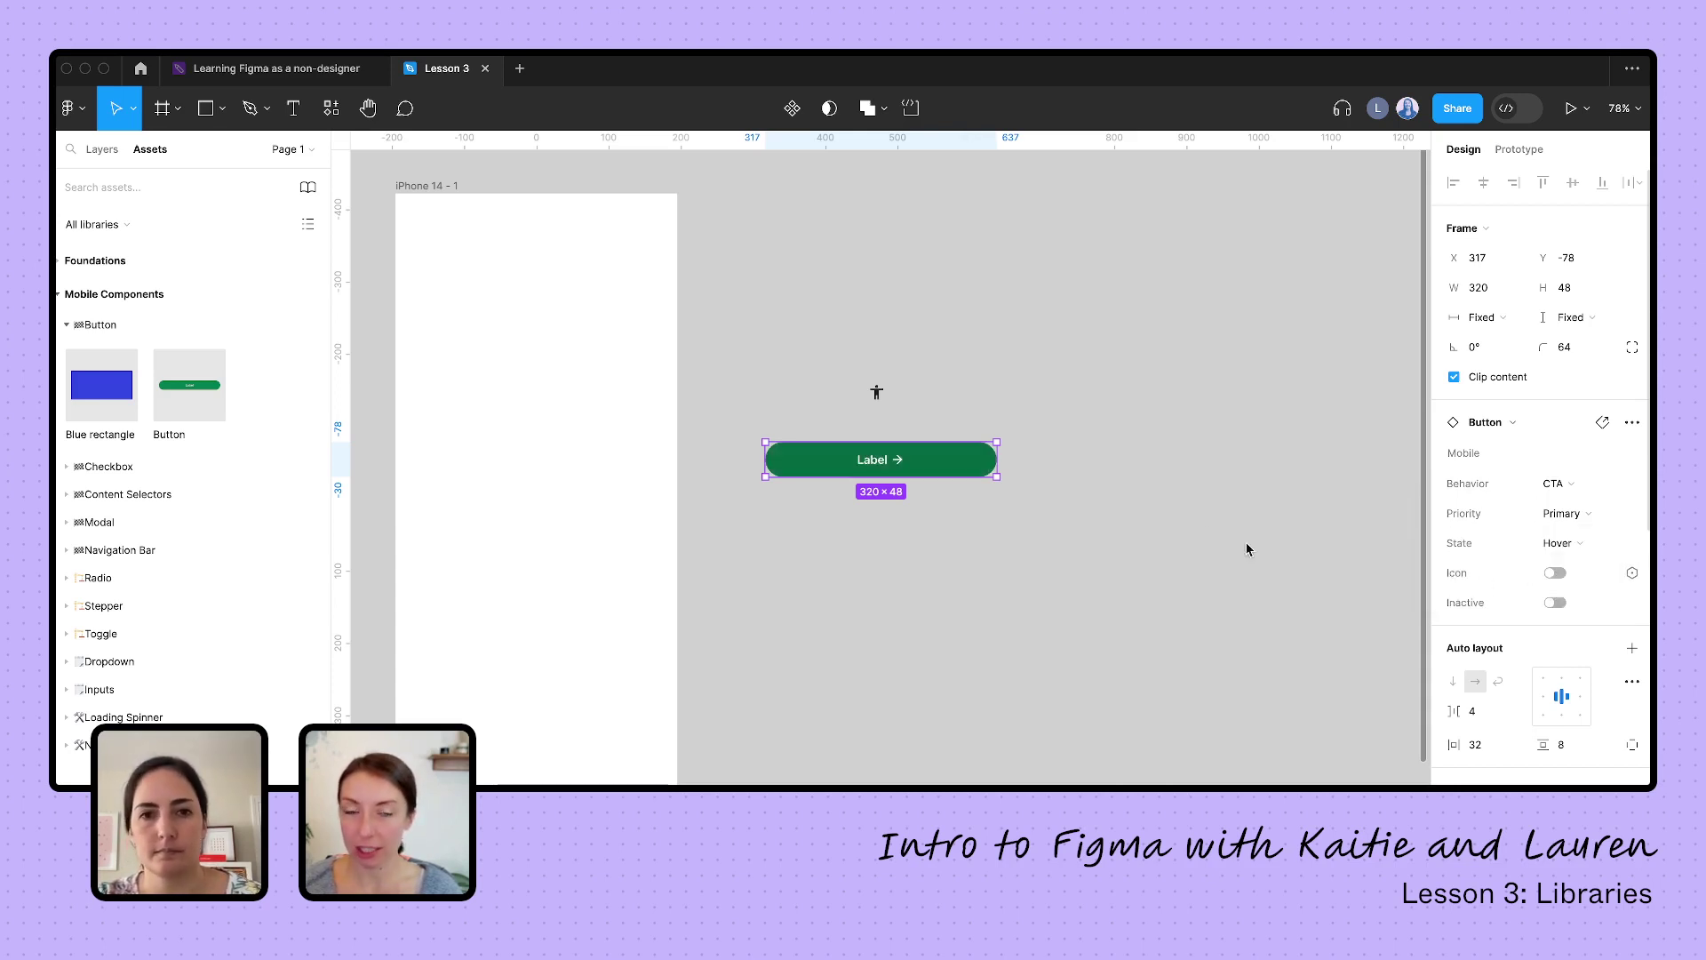
left_click(1206, 513)
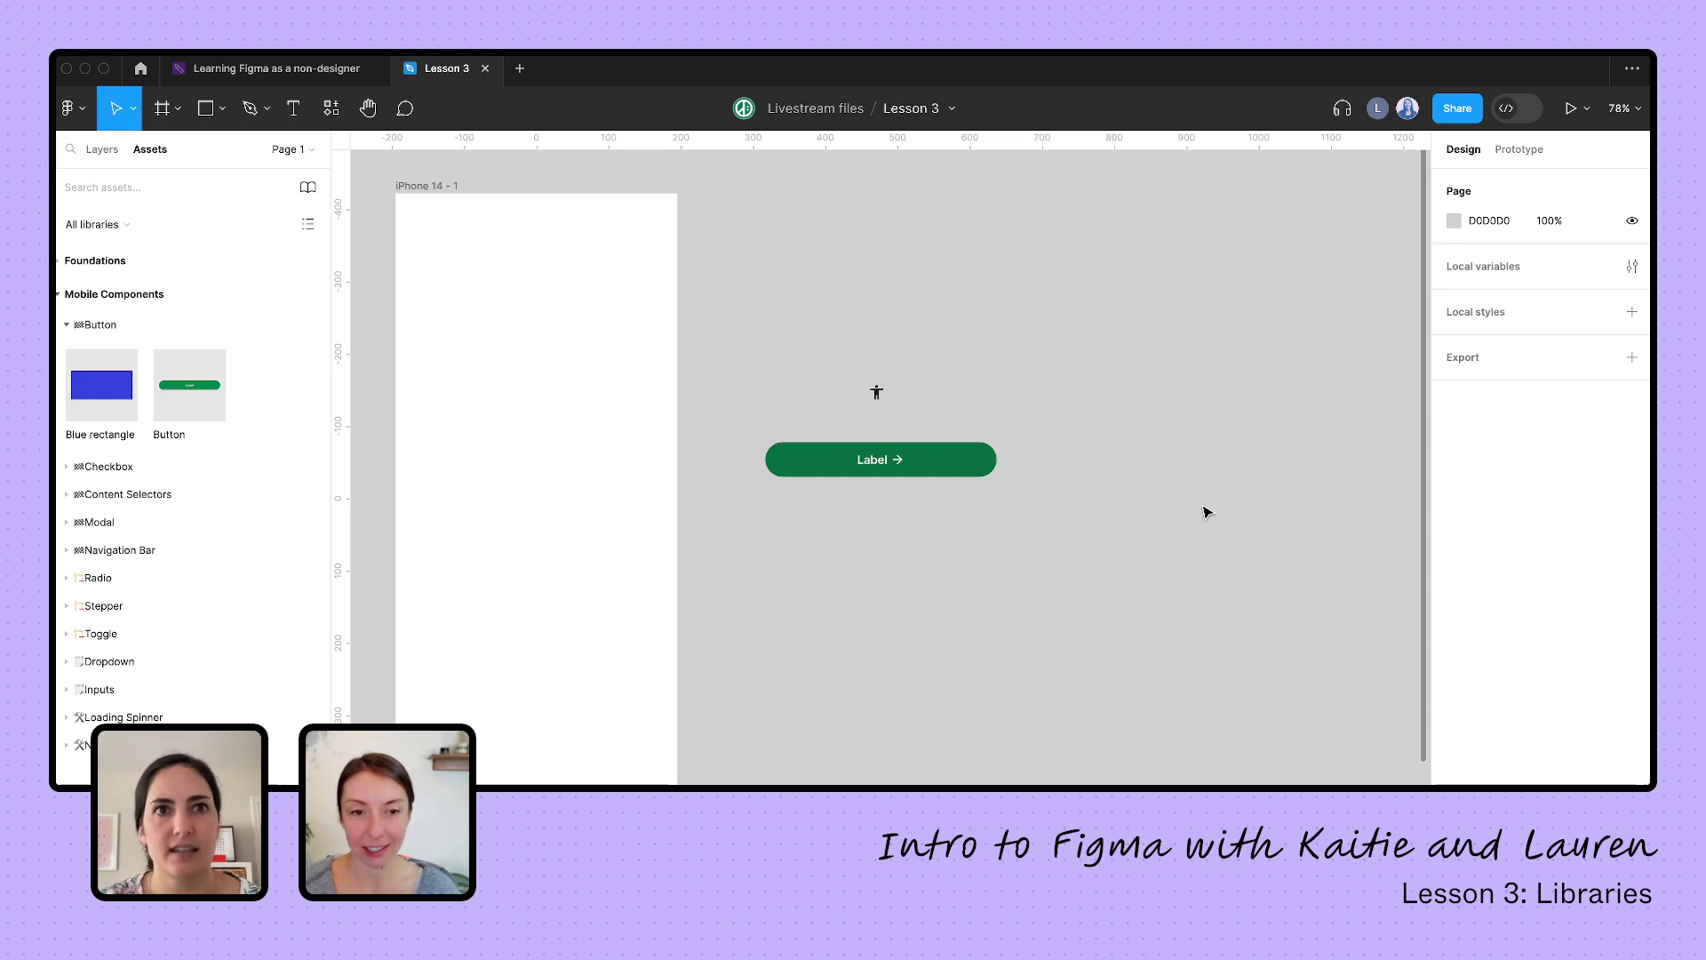
Reselect the green button on the canvas to check it, then deselect it
scroll(1067, 480, "left", 1)
scroll(1067, 480, "down", 1)
left_click(951, 441)
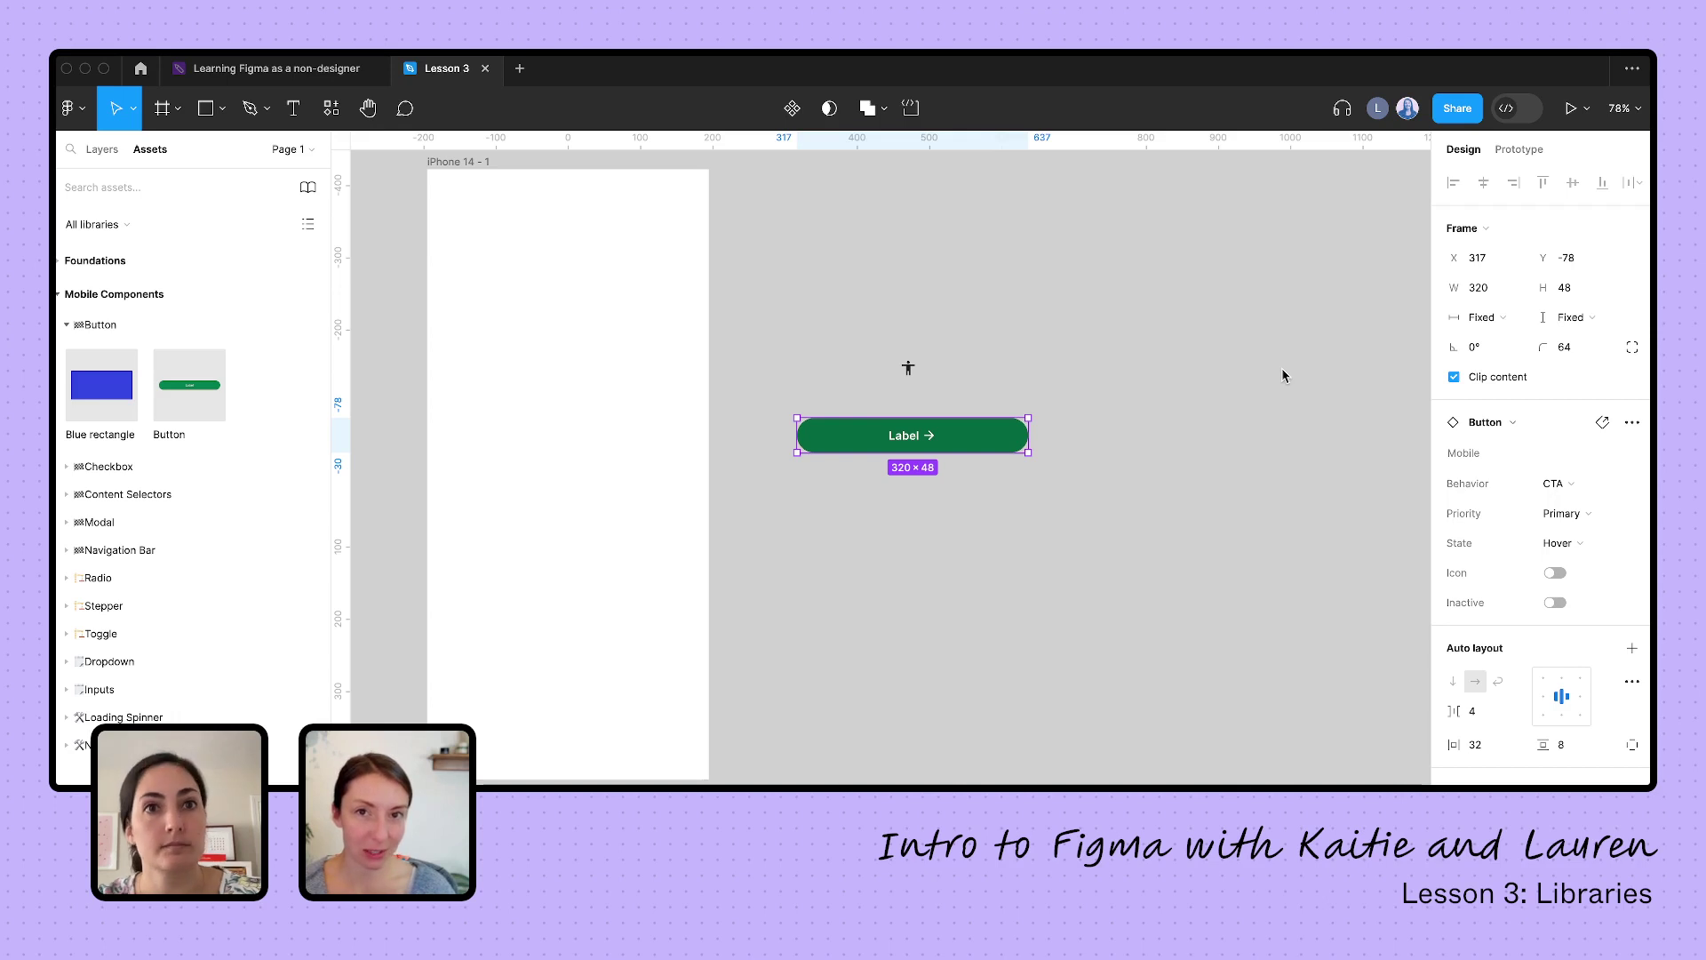
left_click(1271, 359)
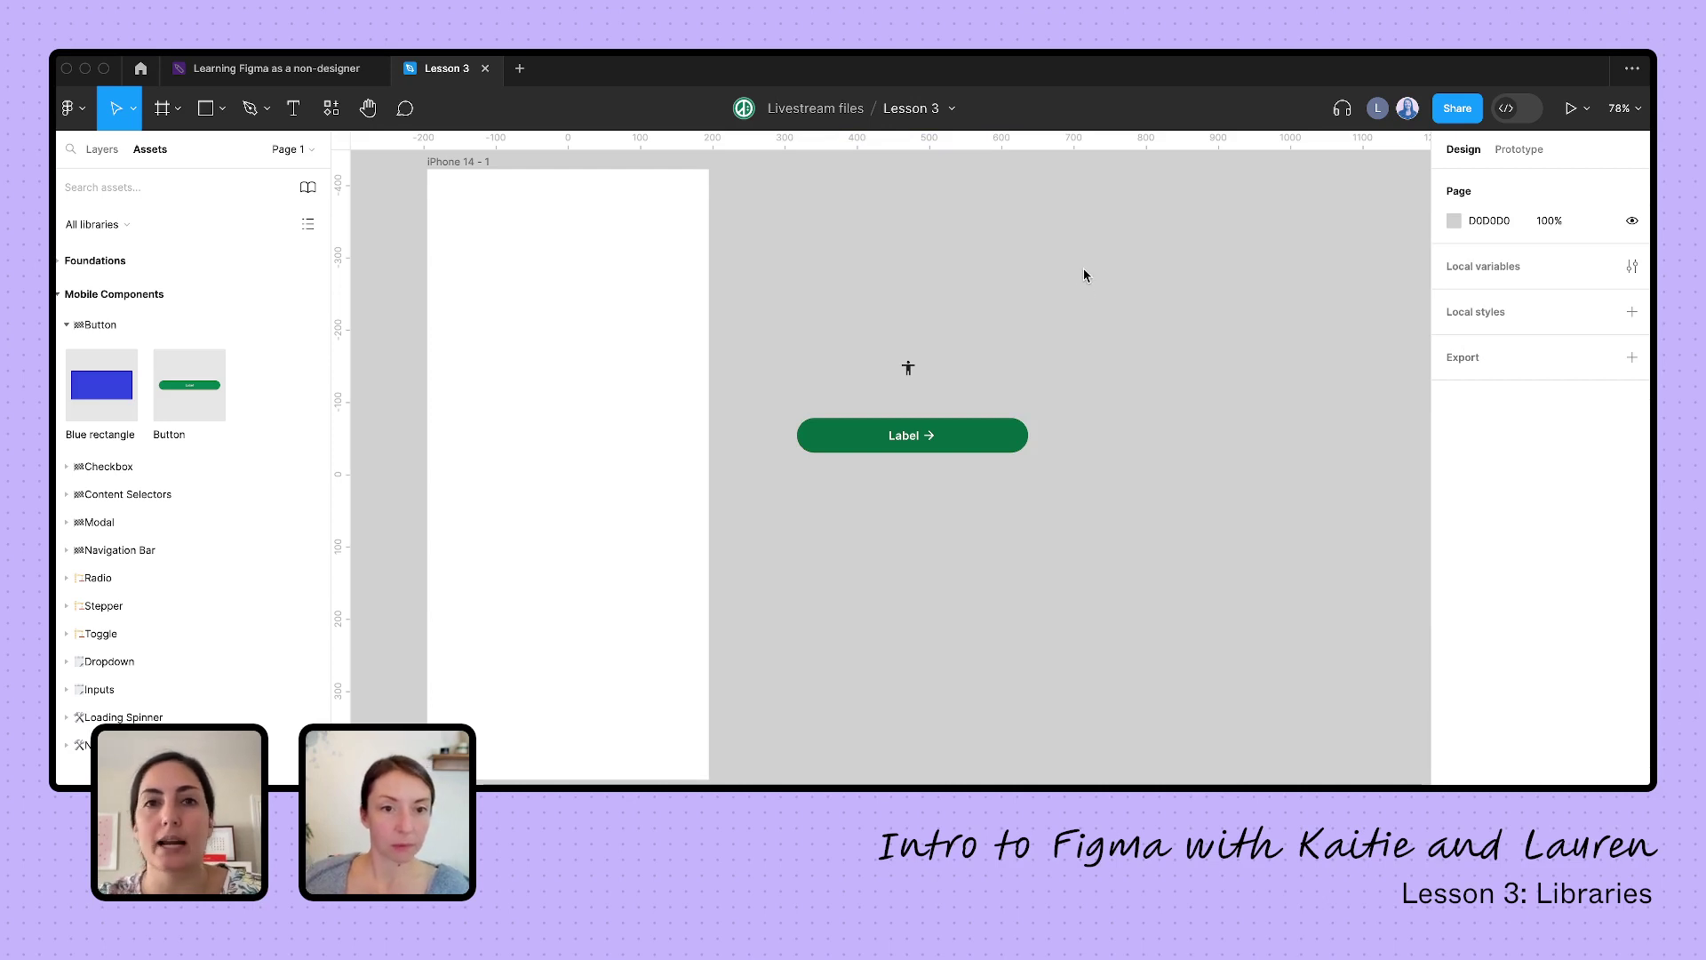
Draw a small 63×56 rectangle near the button and fill it with Foundations' Brand/Primary green
key("r")
left_click_drag(1083, 268, 1129, 309)
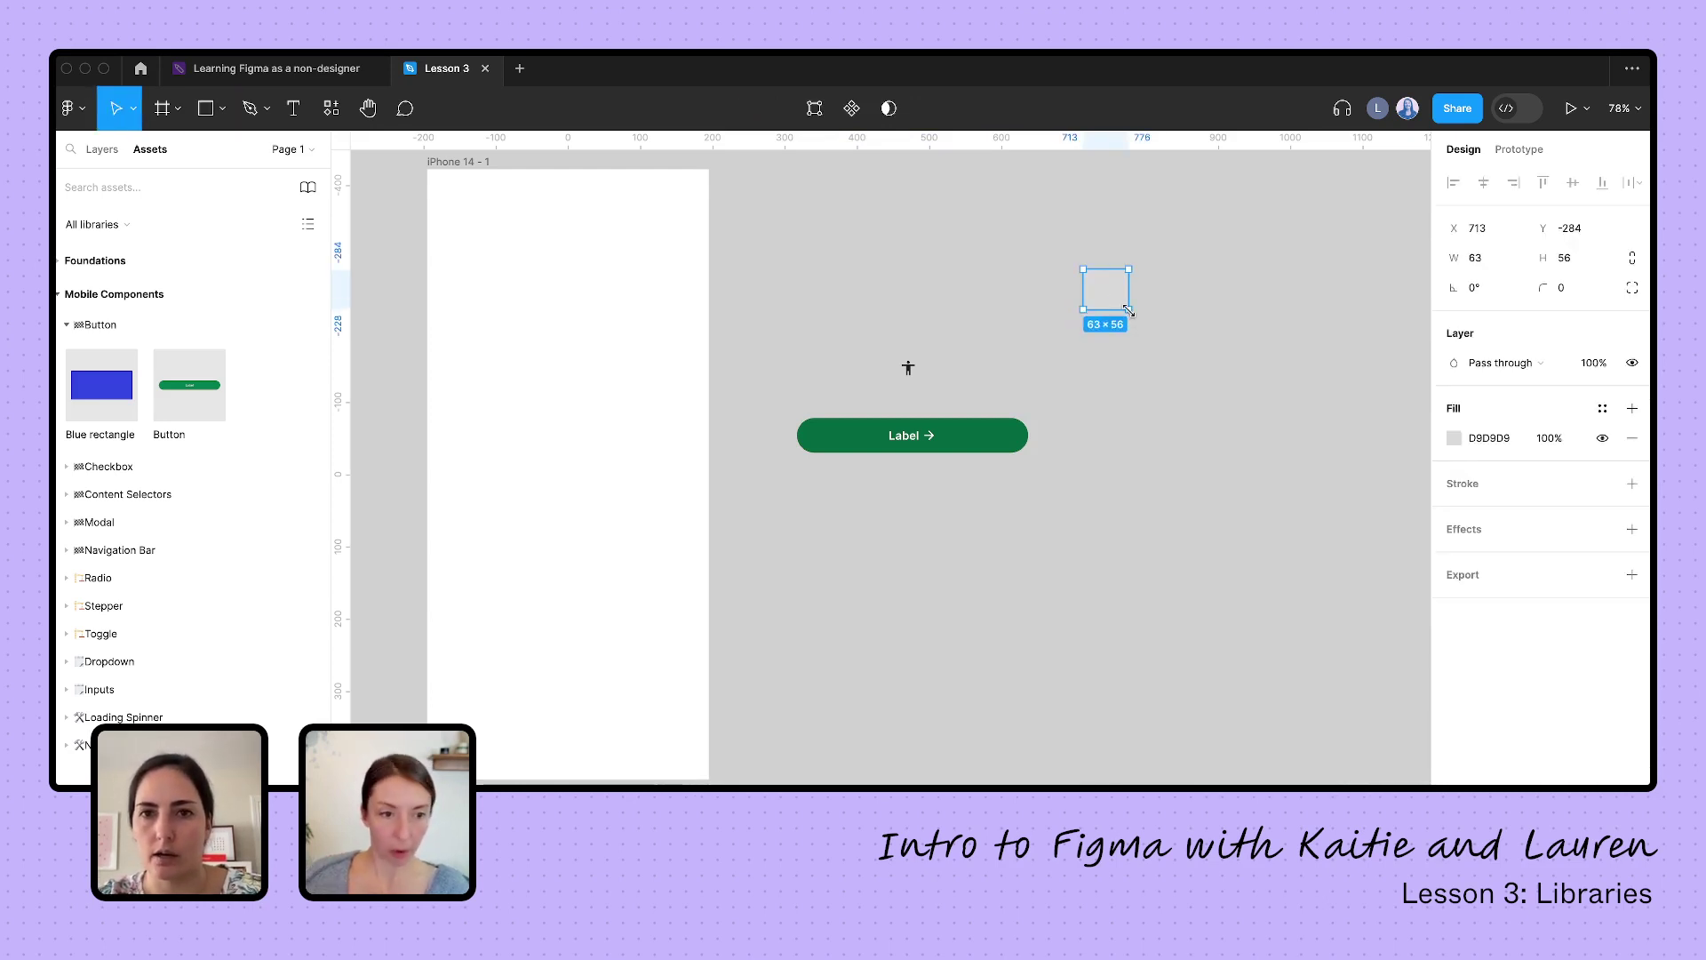
left_click(1600, 414)
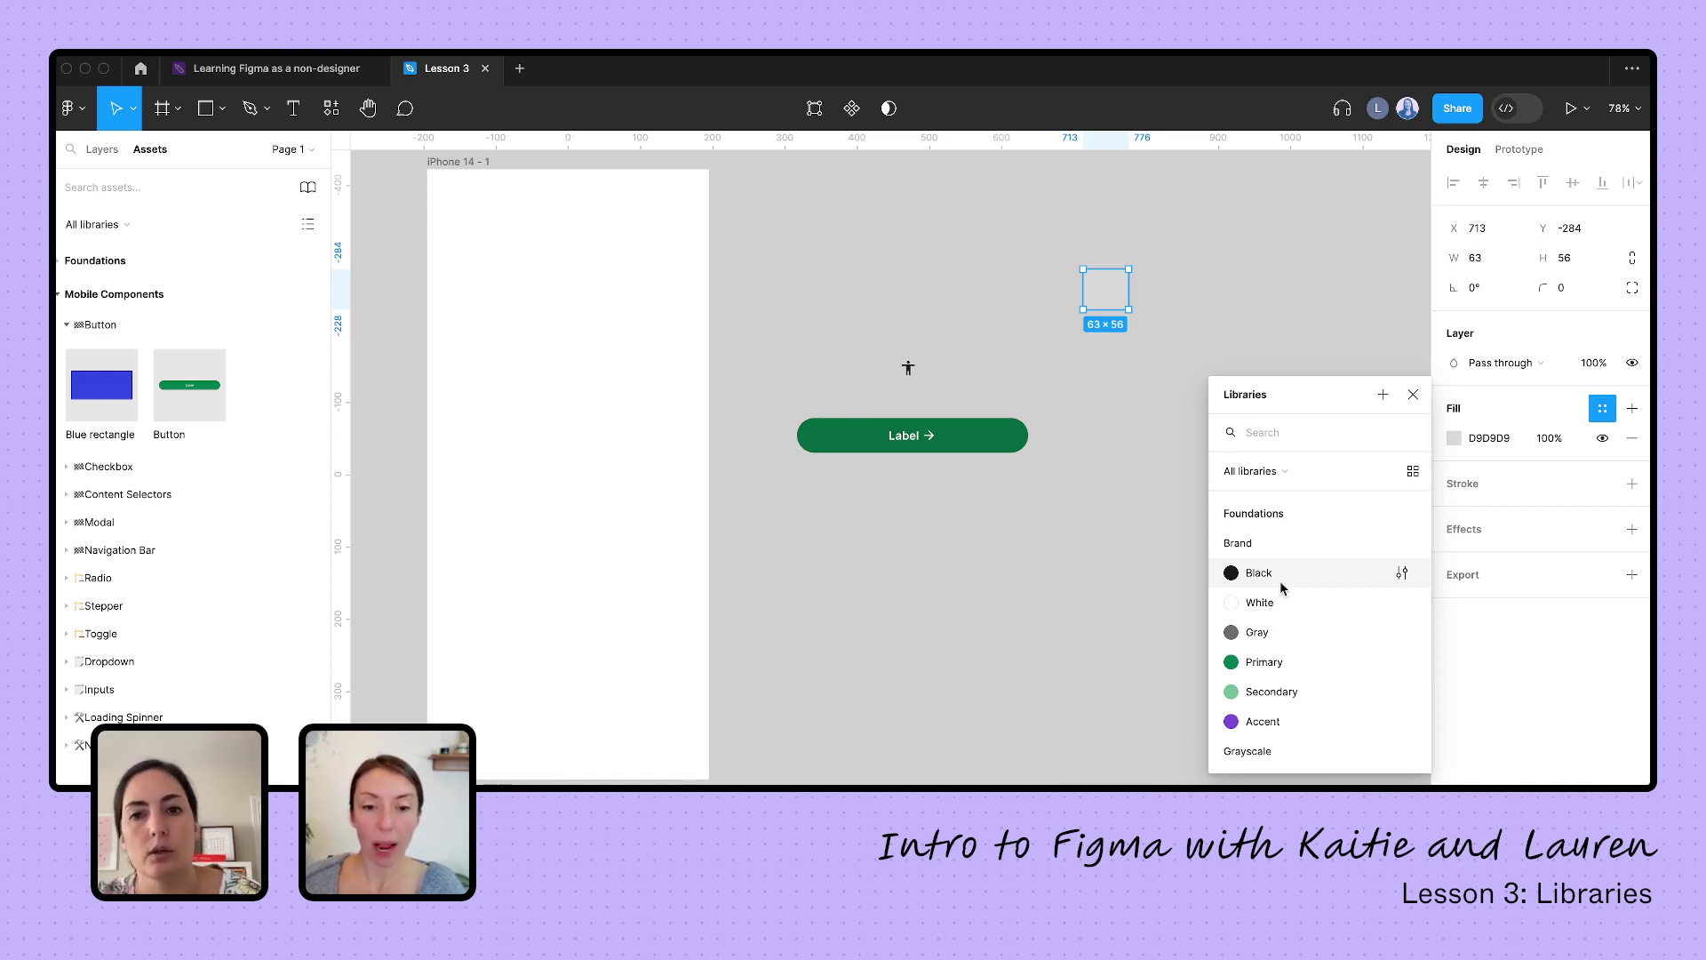
scroll(1282, 588, "down", 2)
left_click(1264, 602)
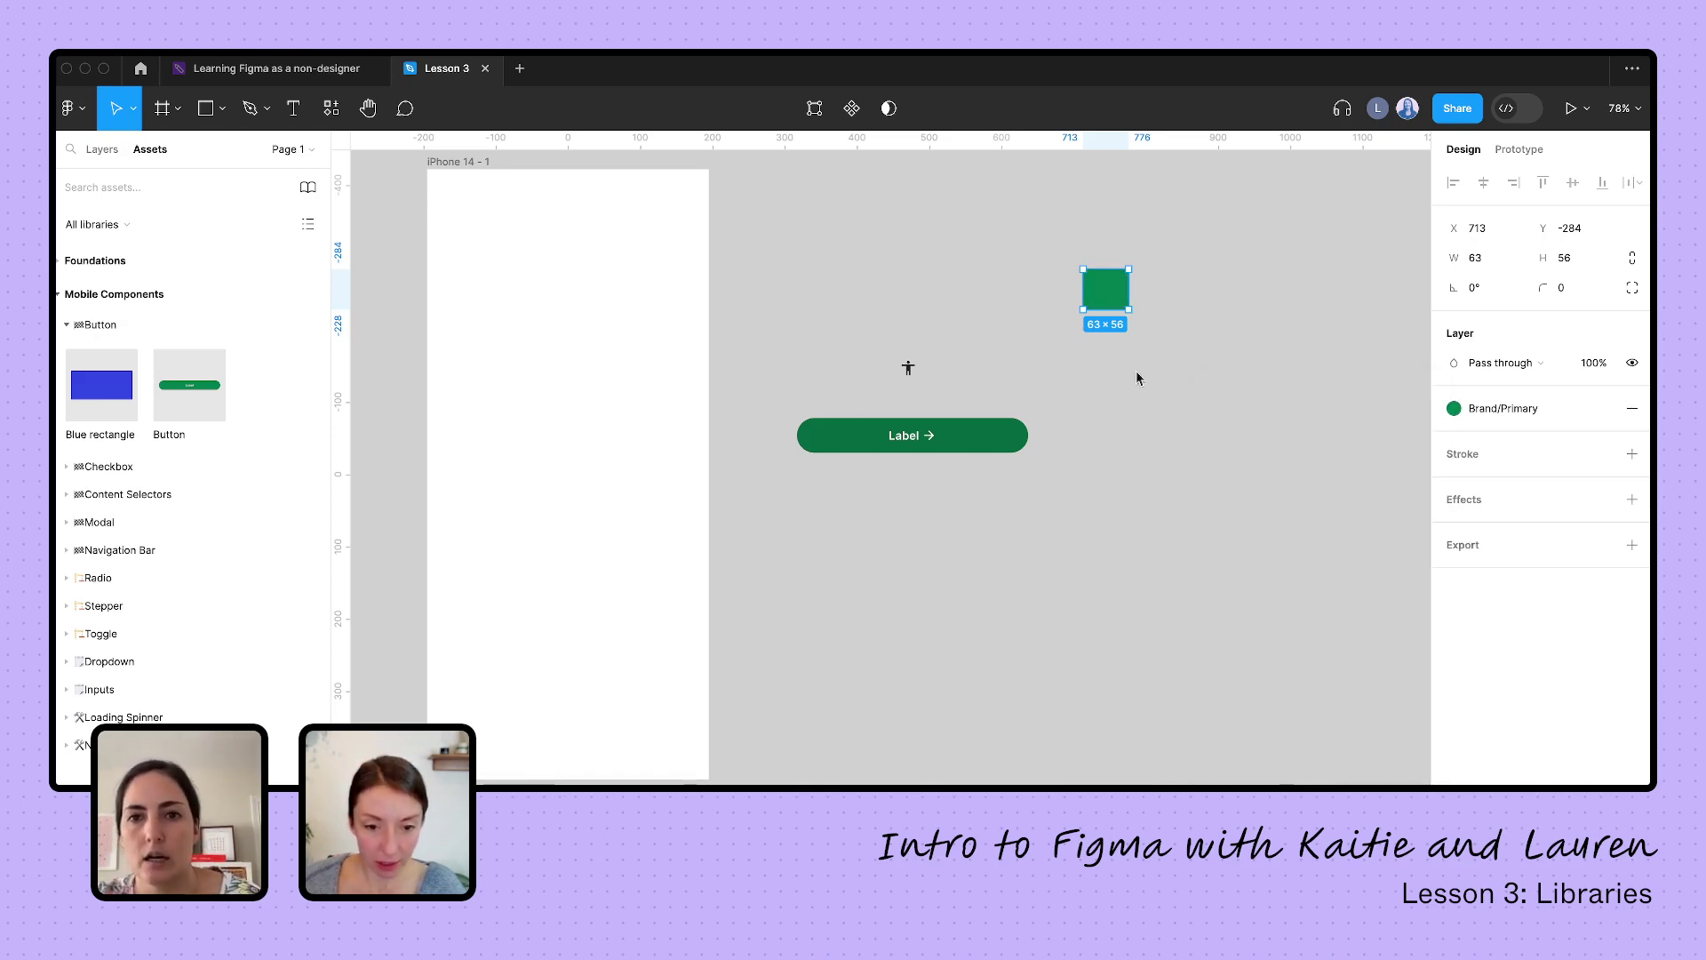
left_click(1191, 300)
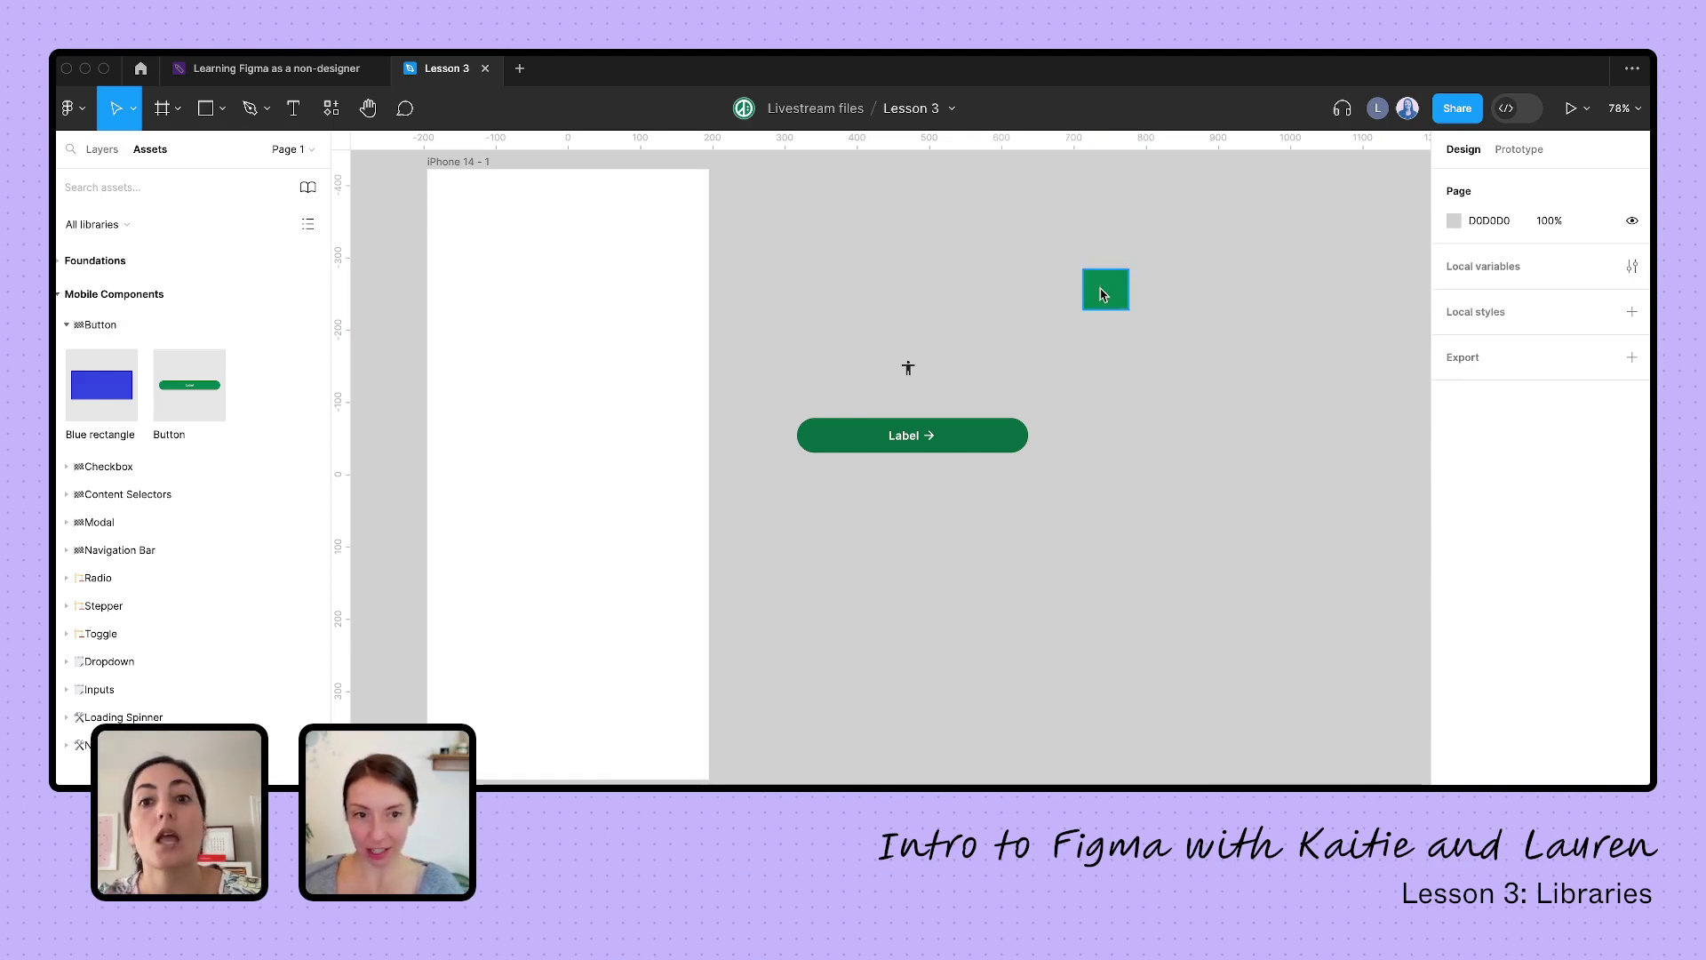
left_click(59, 297)
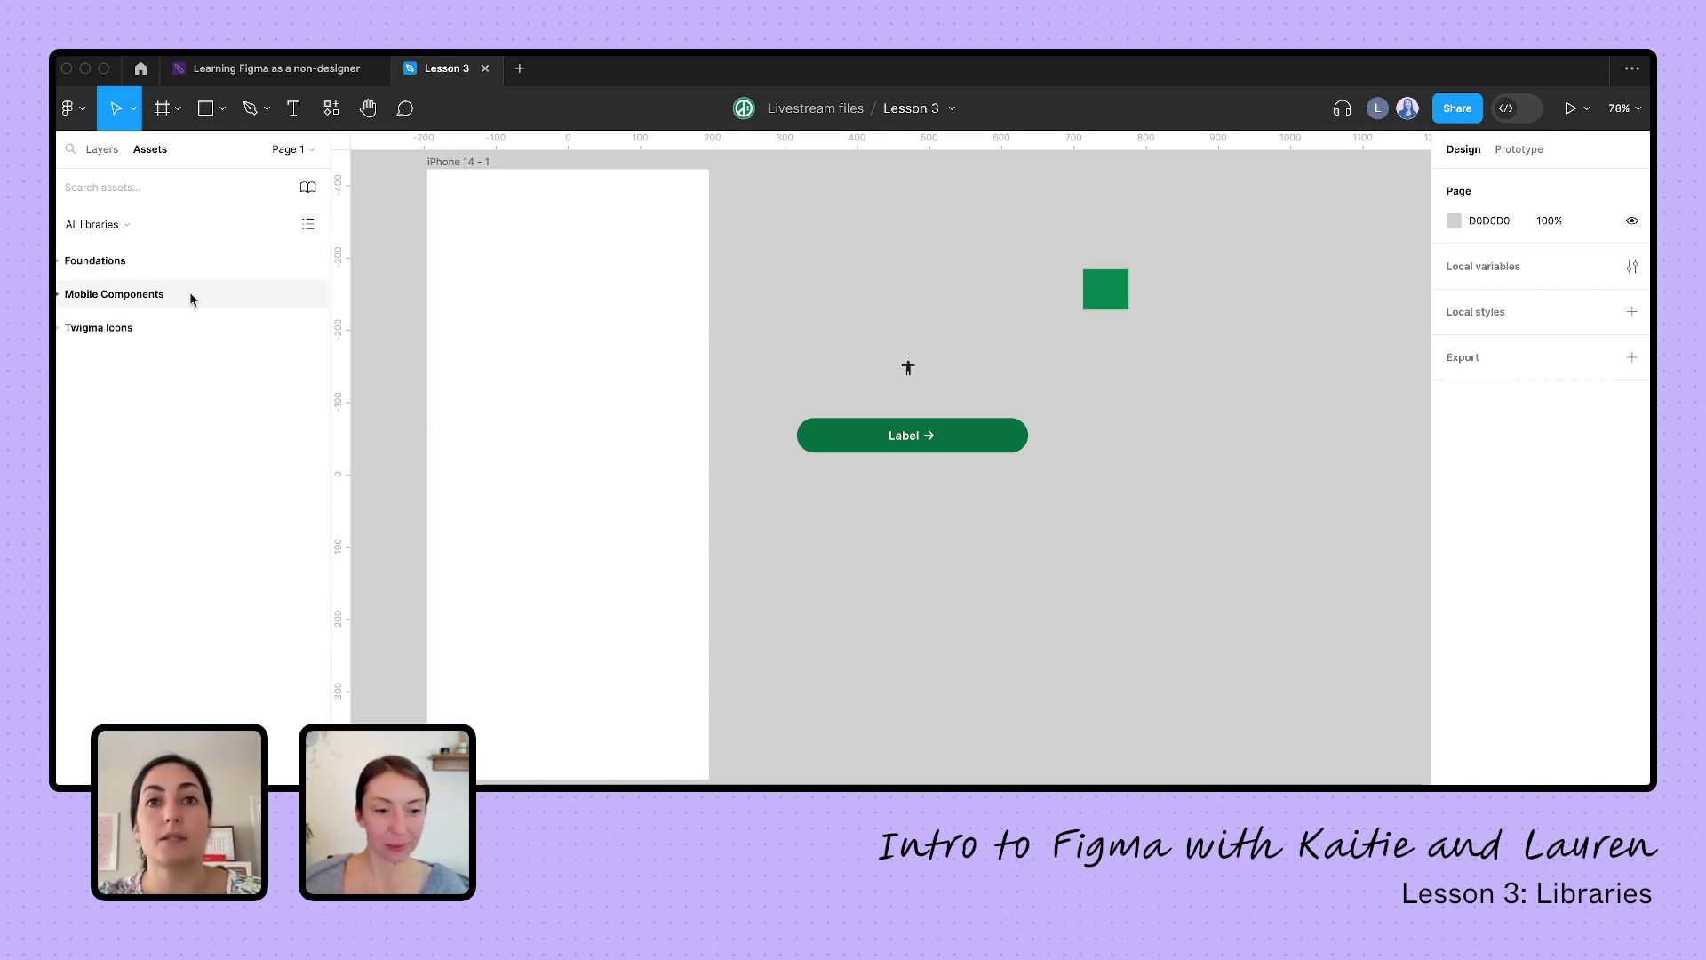
left_click(1125, 285)
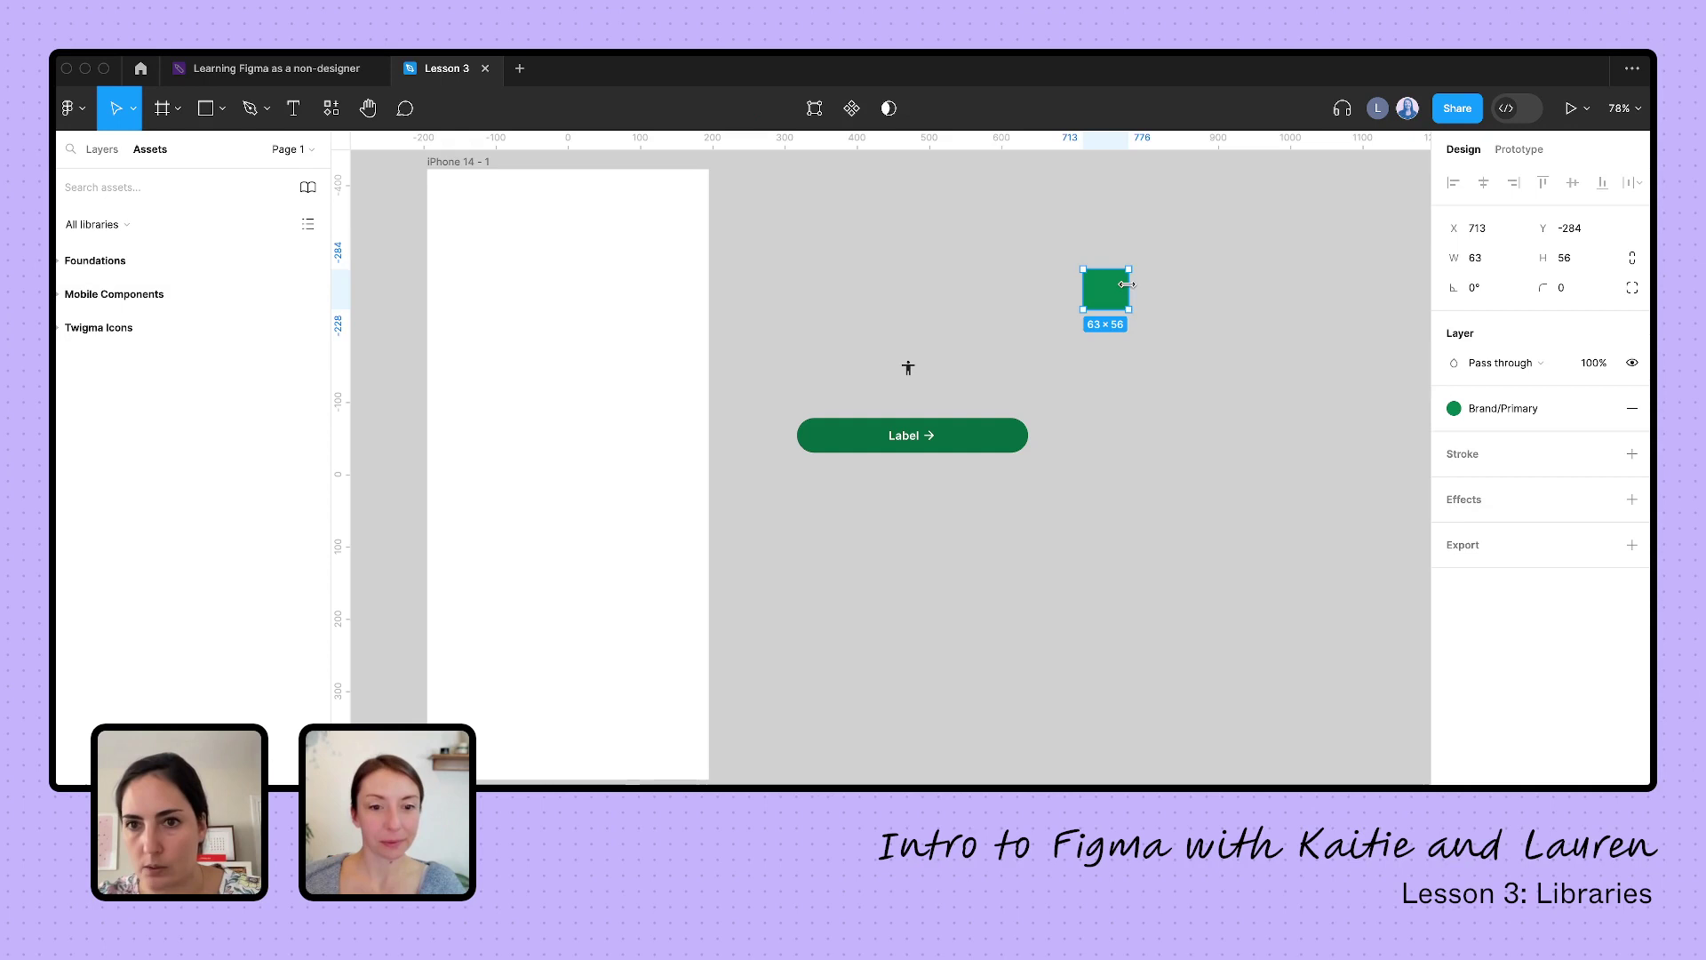
left_click(1493, 410)
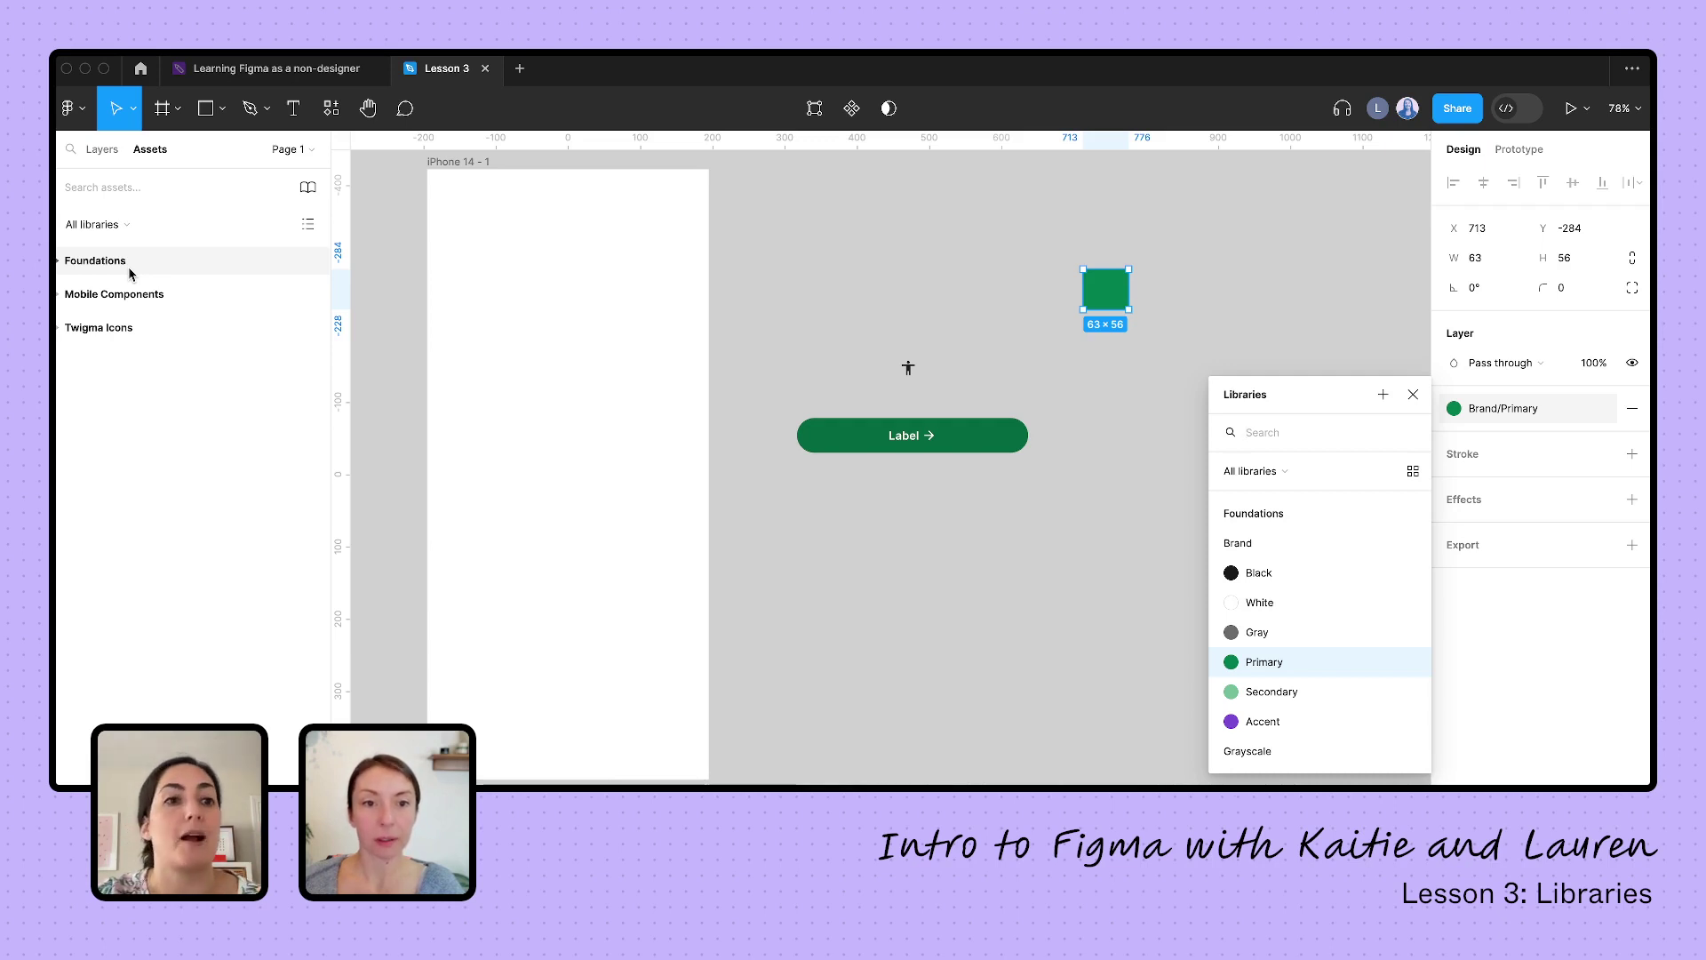
left_click(69, 262)
mouse_move(103, 336)
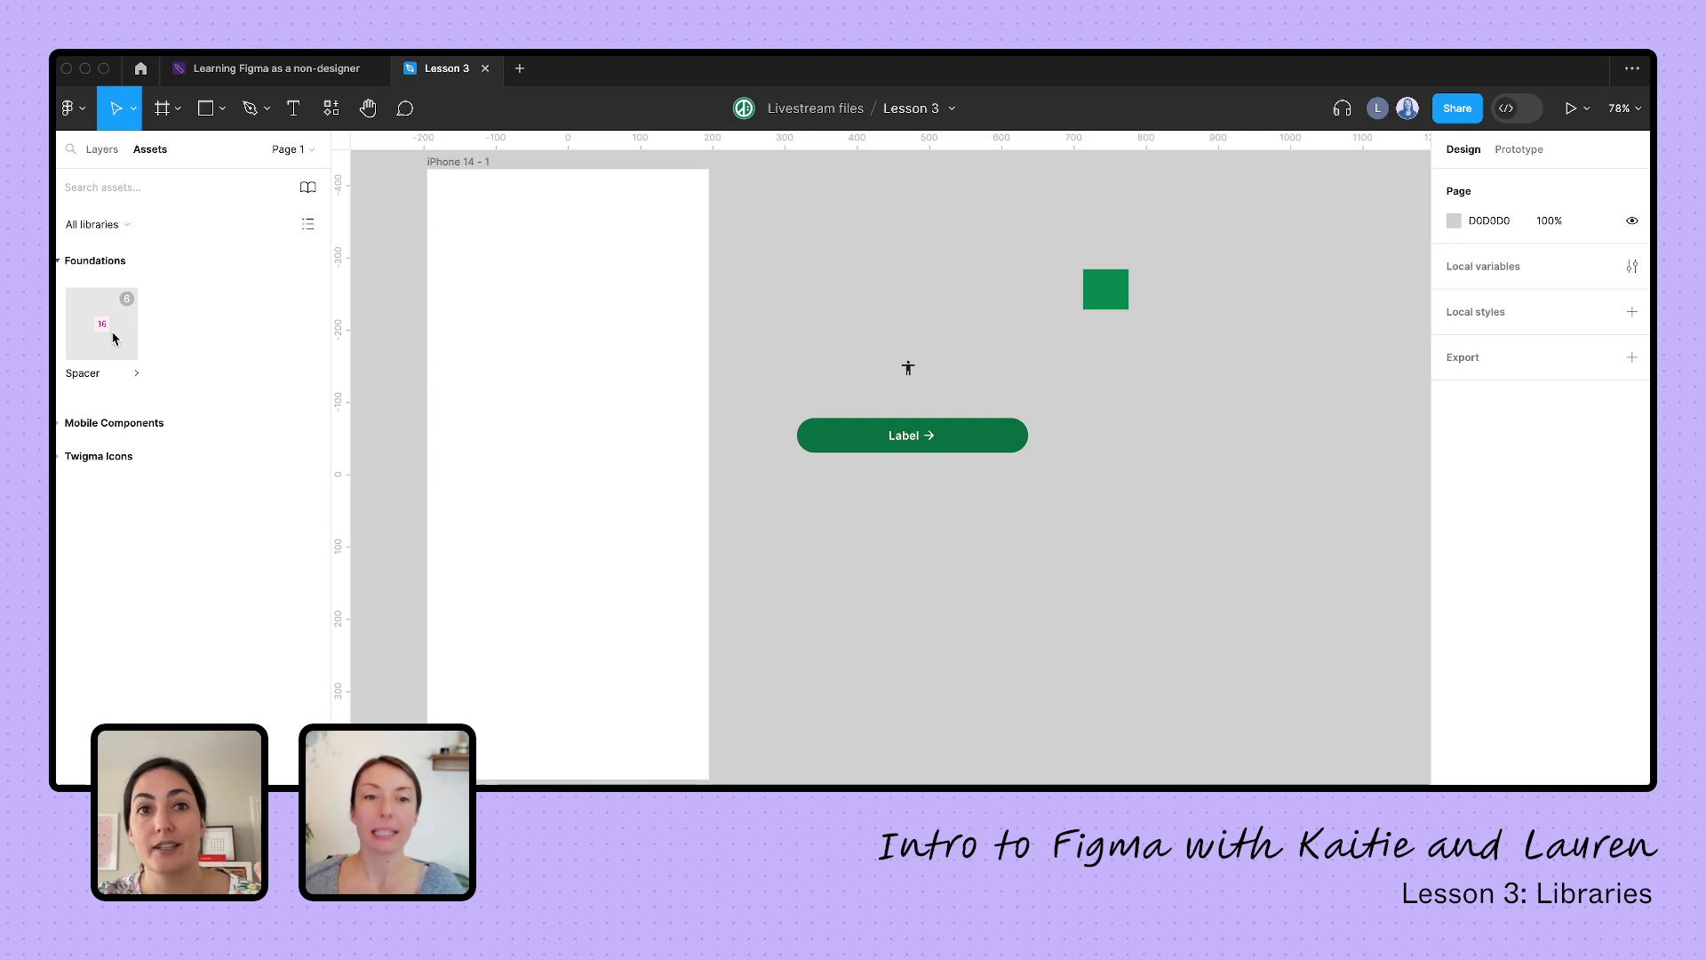
left_click(56, 262)
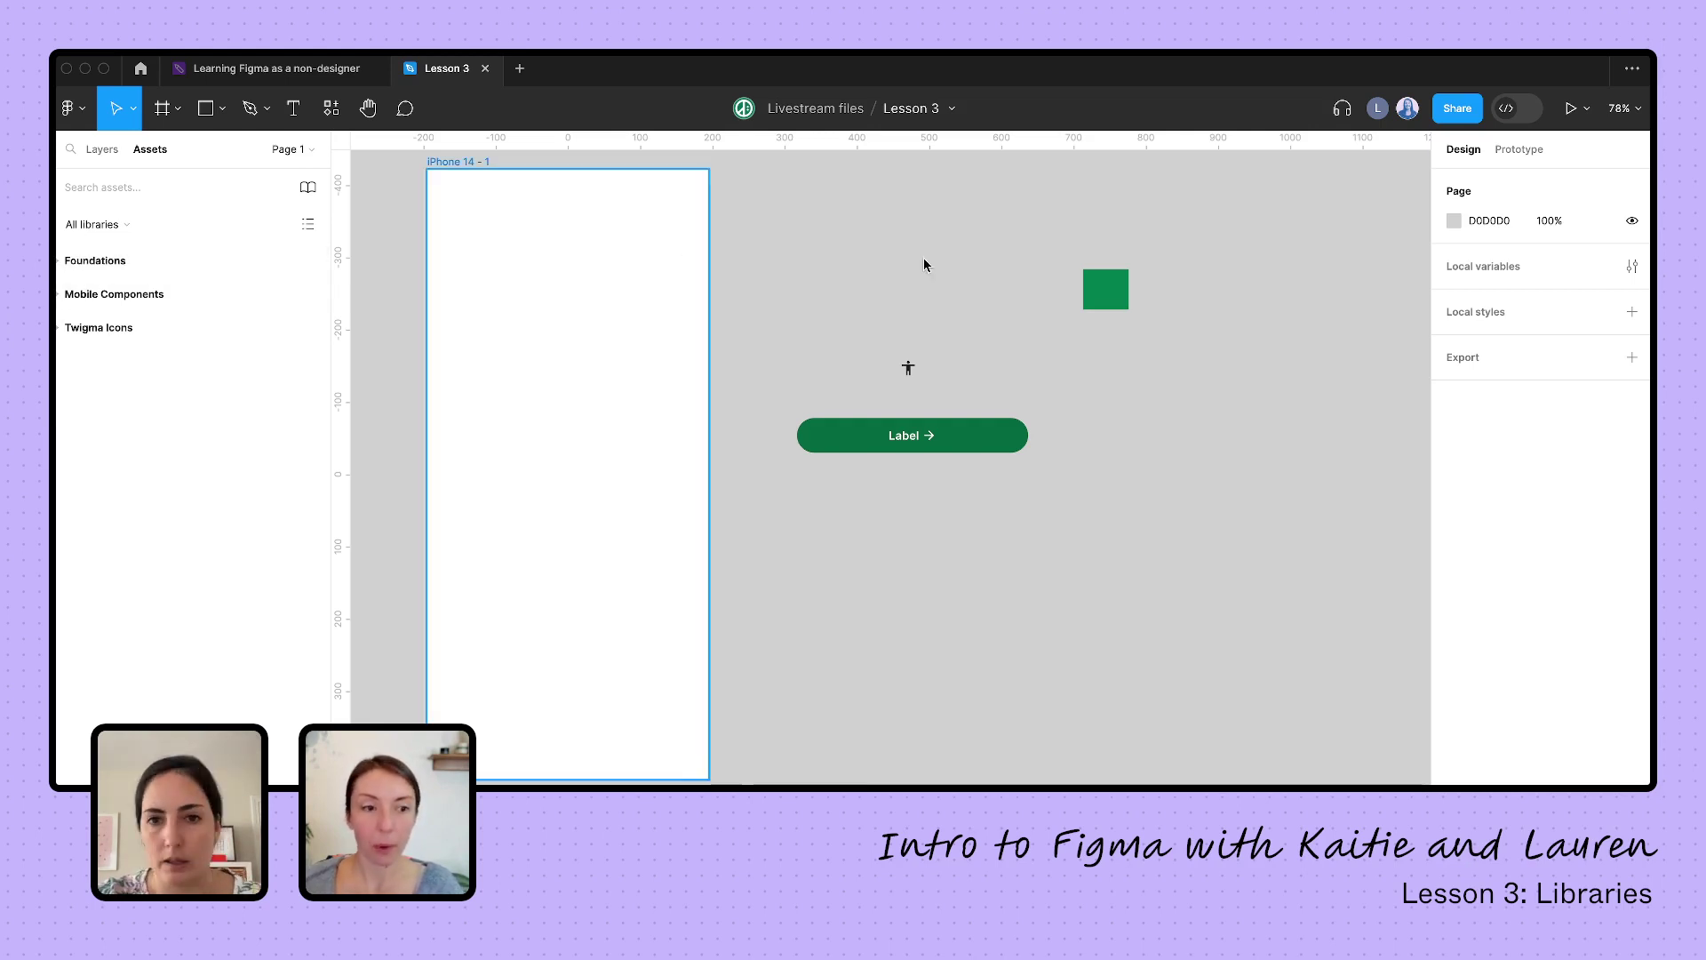
left_click(1121, 286)
left_click(1457, 408)
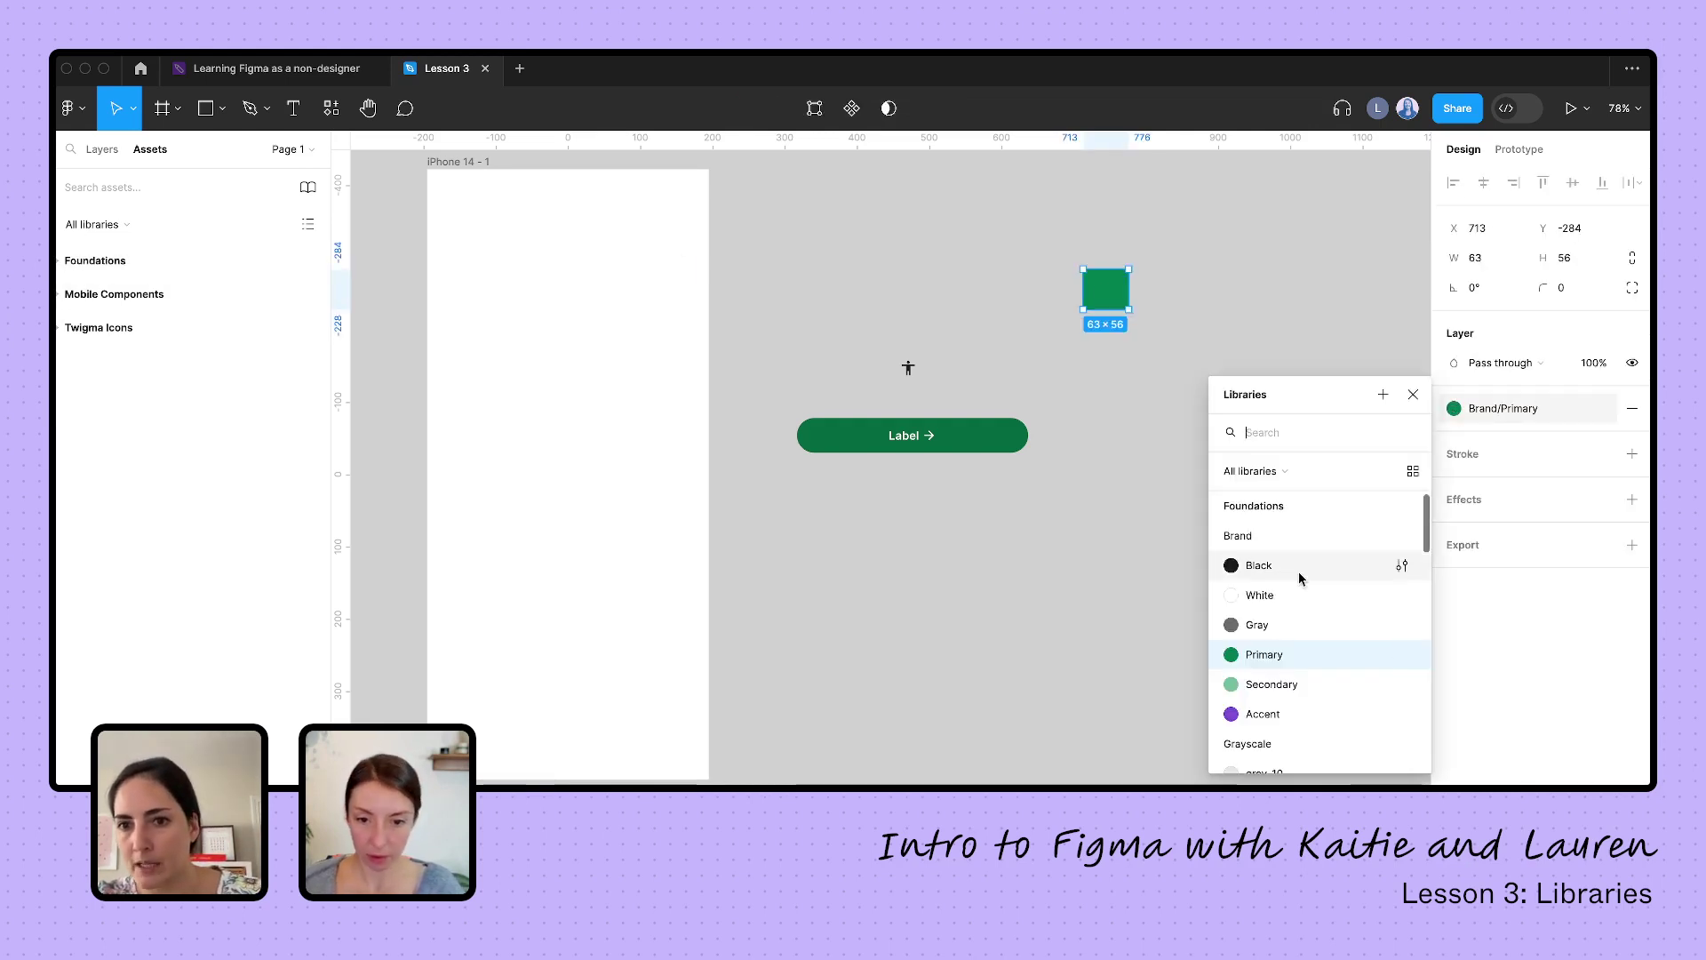
scroll(1299, 578, "down", 10)
scroll(1301, 579, "down", 3)
scroll(1302, 587, "up", 15)
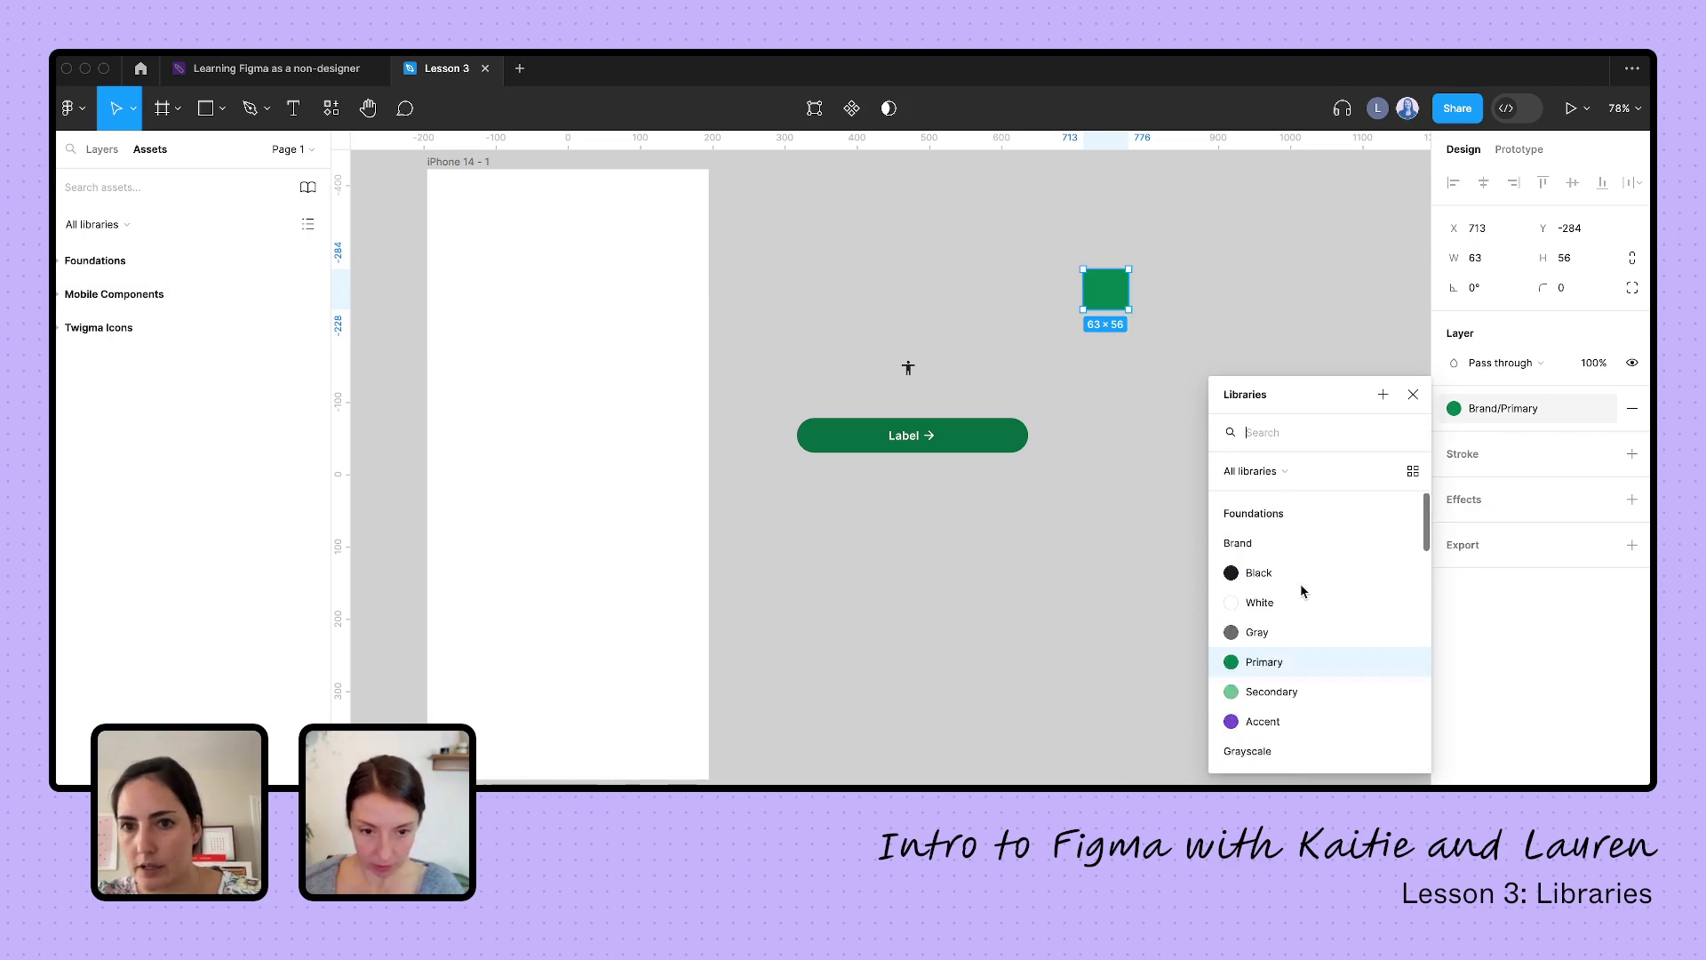
left_click(1267, 472)
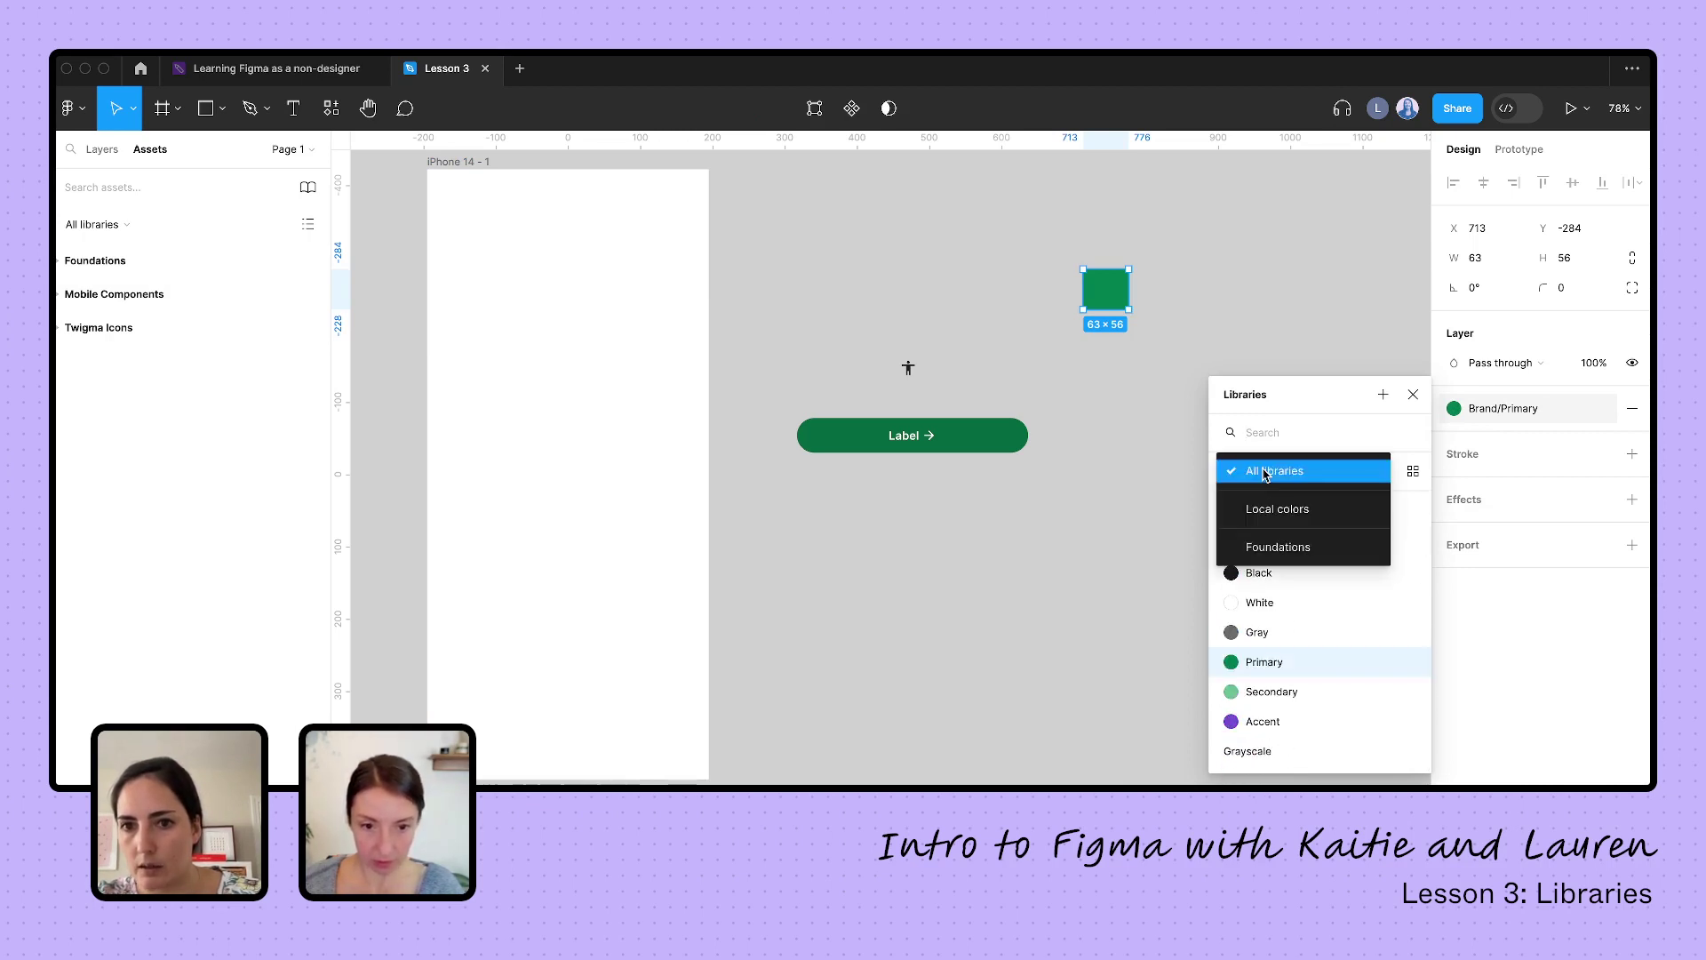
left_click(1257, 550)
scroll(1255, 587, "down", 5)
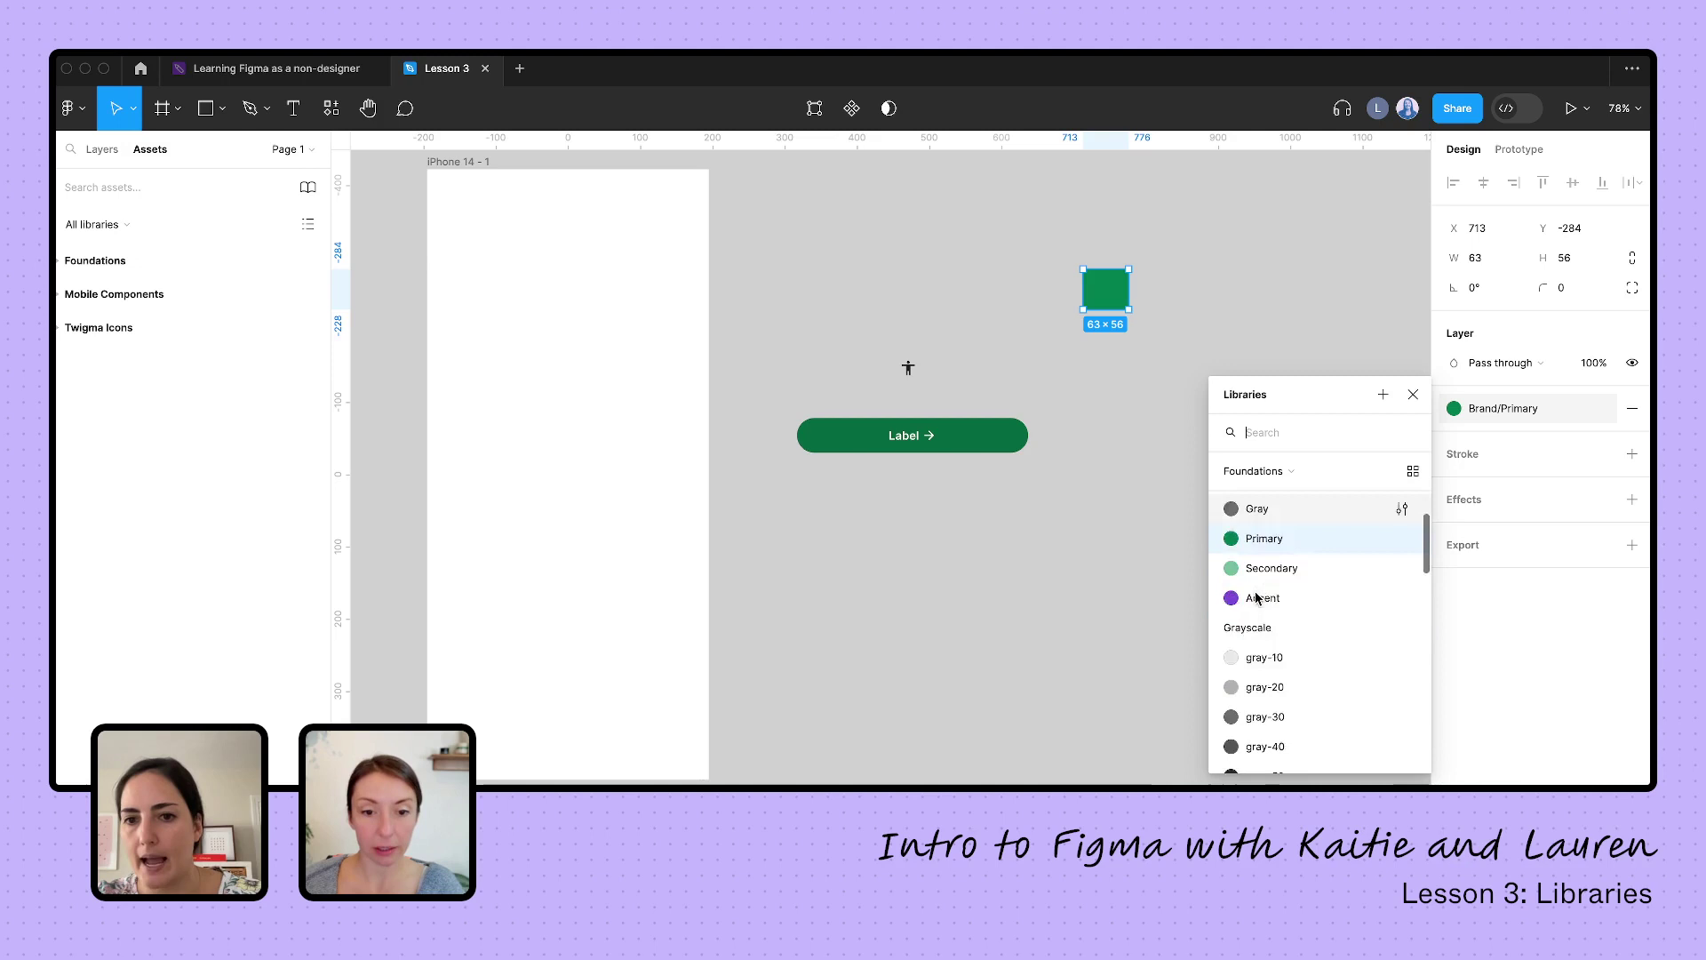
scroll(1257, 588, "up", 5)
left_click(1413, 393)
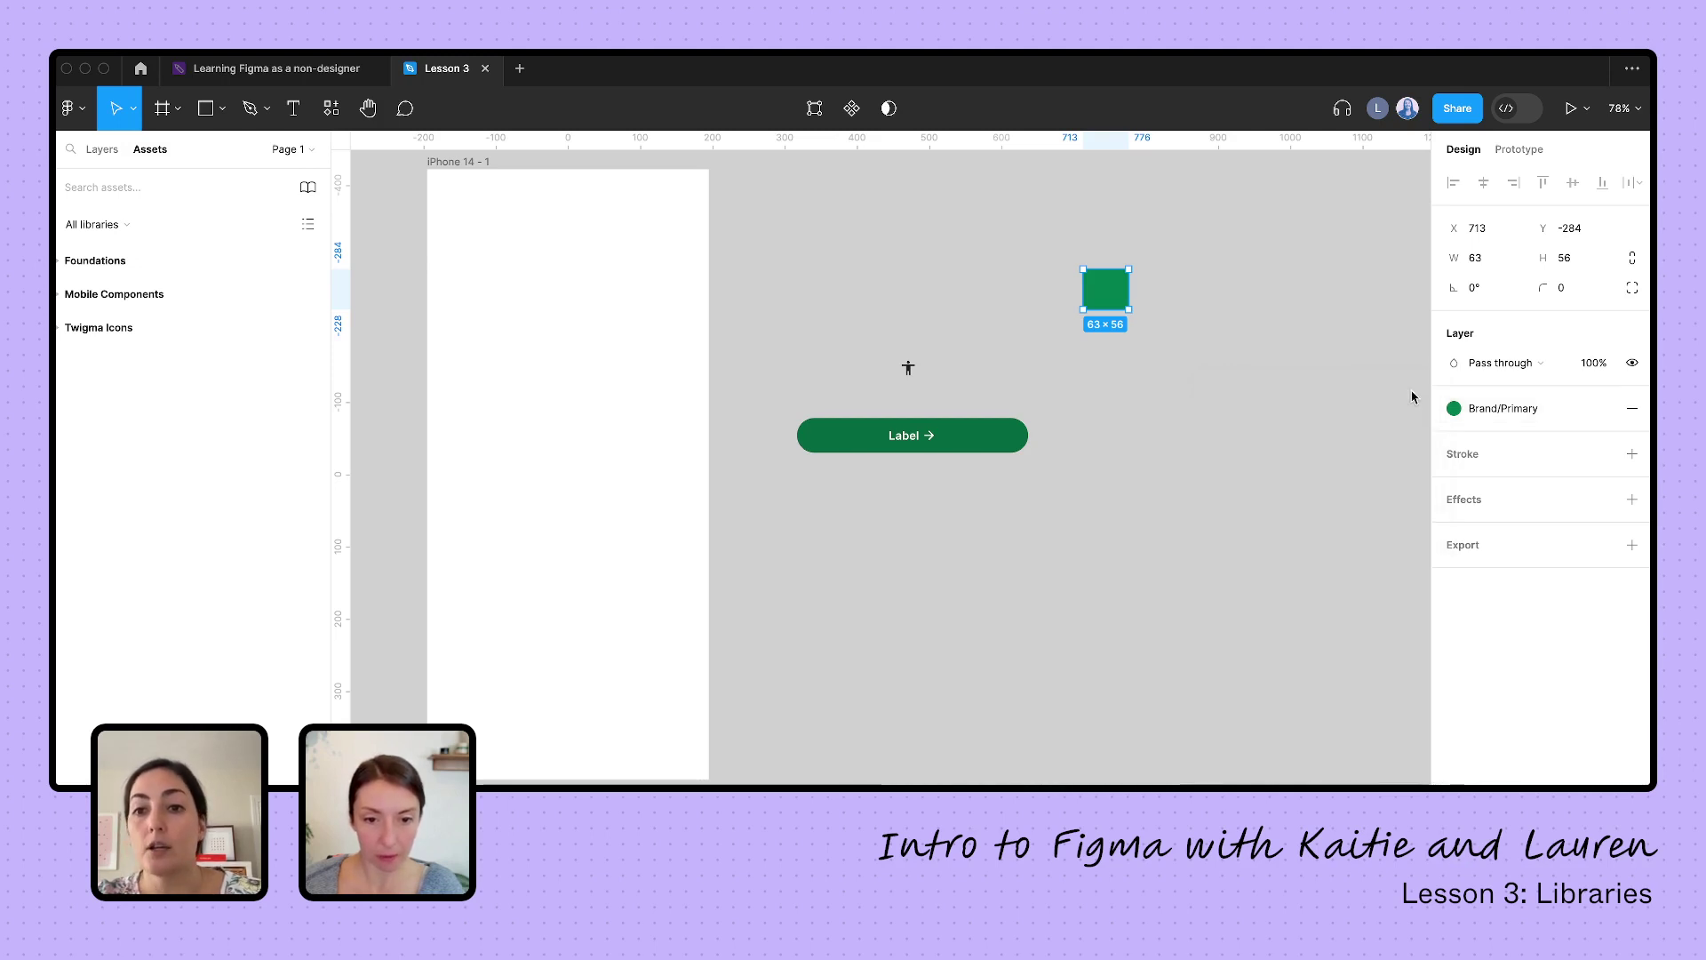
left_click(1308, 371)
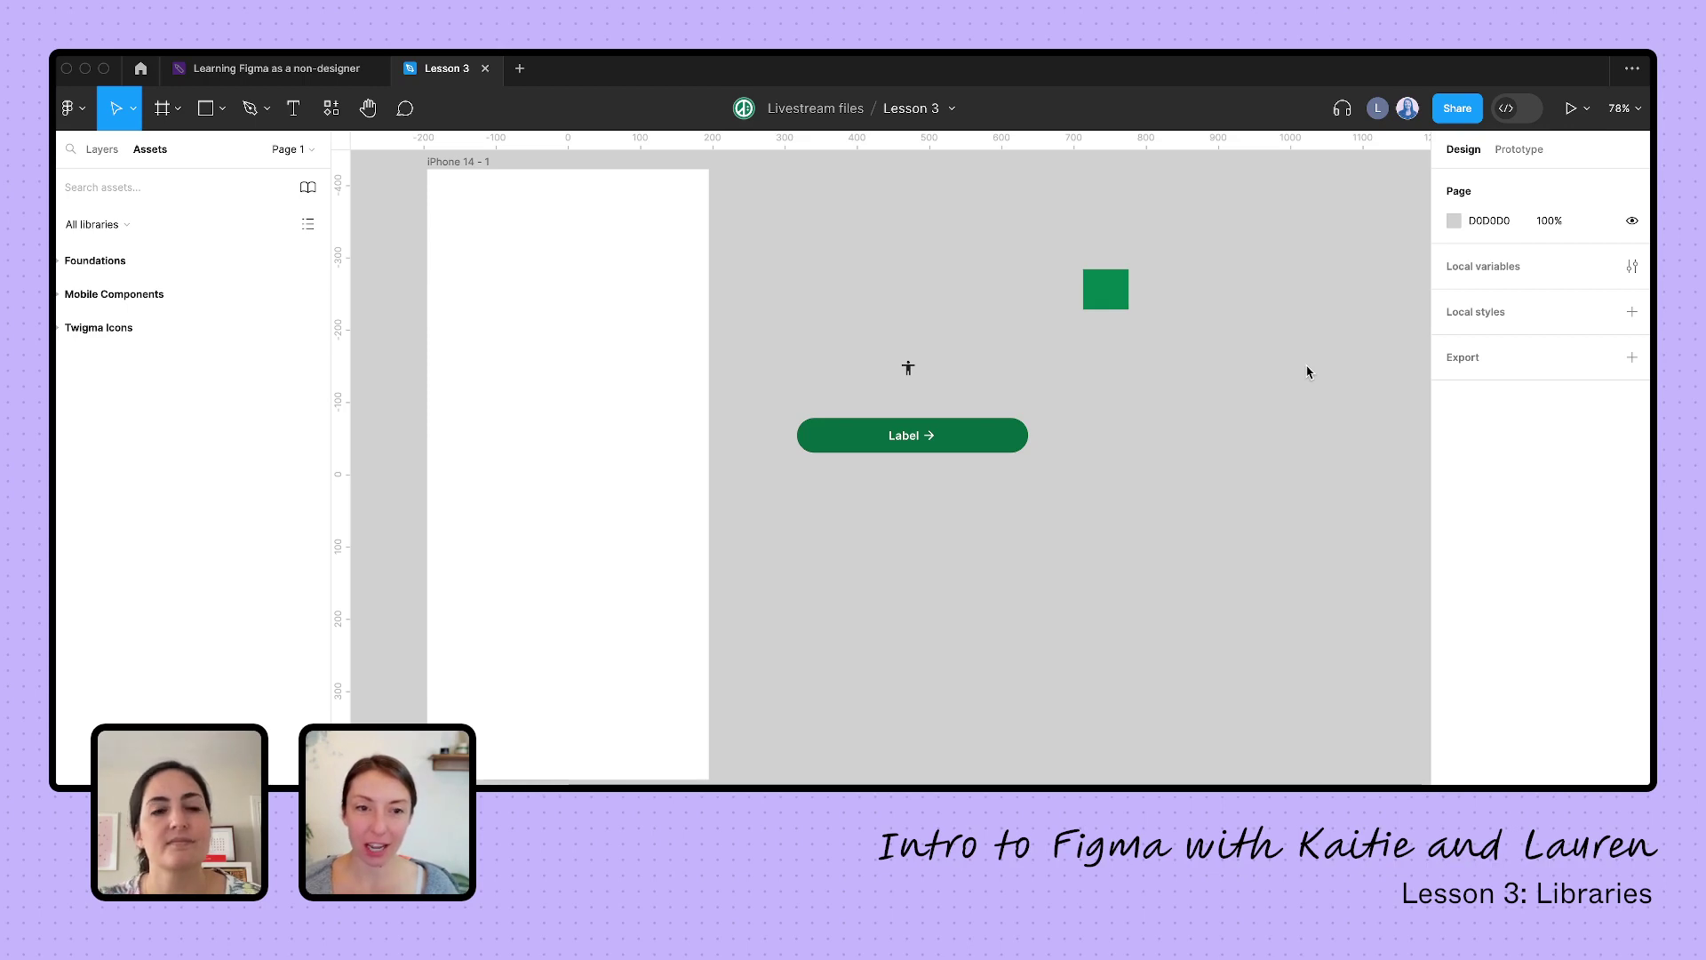
Open the file's libraries, look at Foundations, then view Mobile Components' Button and Checkbox components
left_click(308, 187)
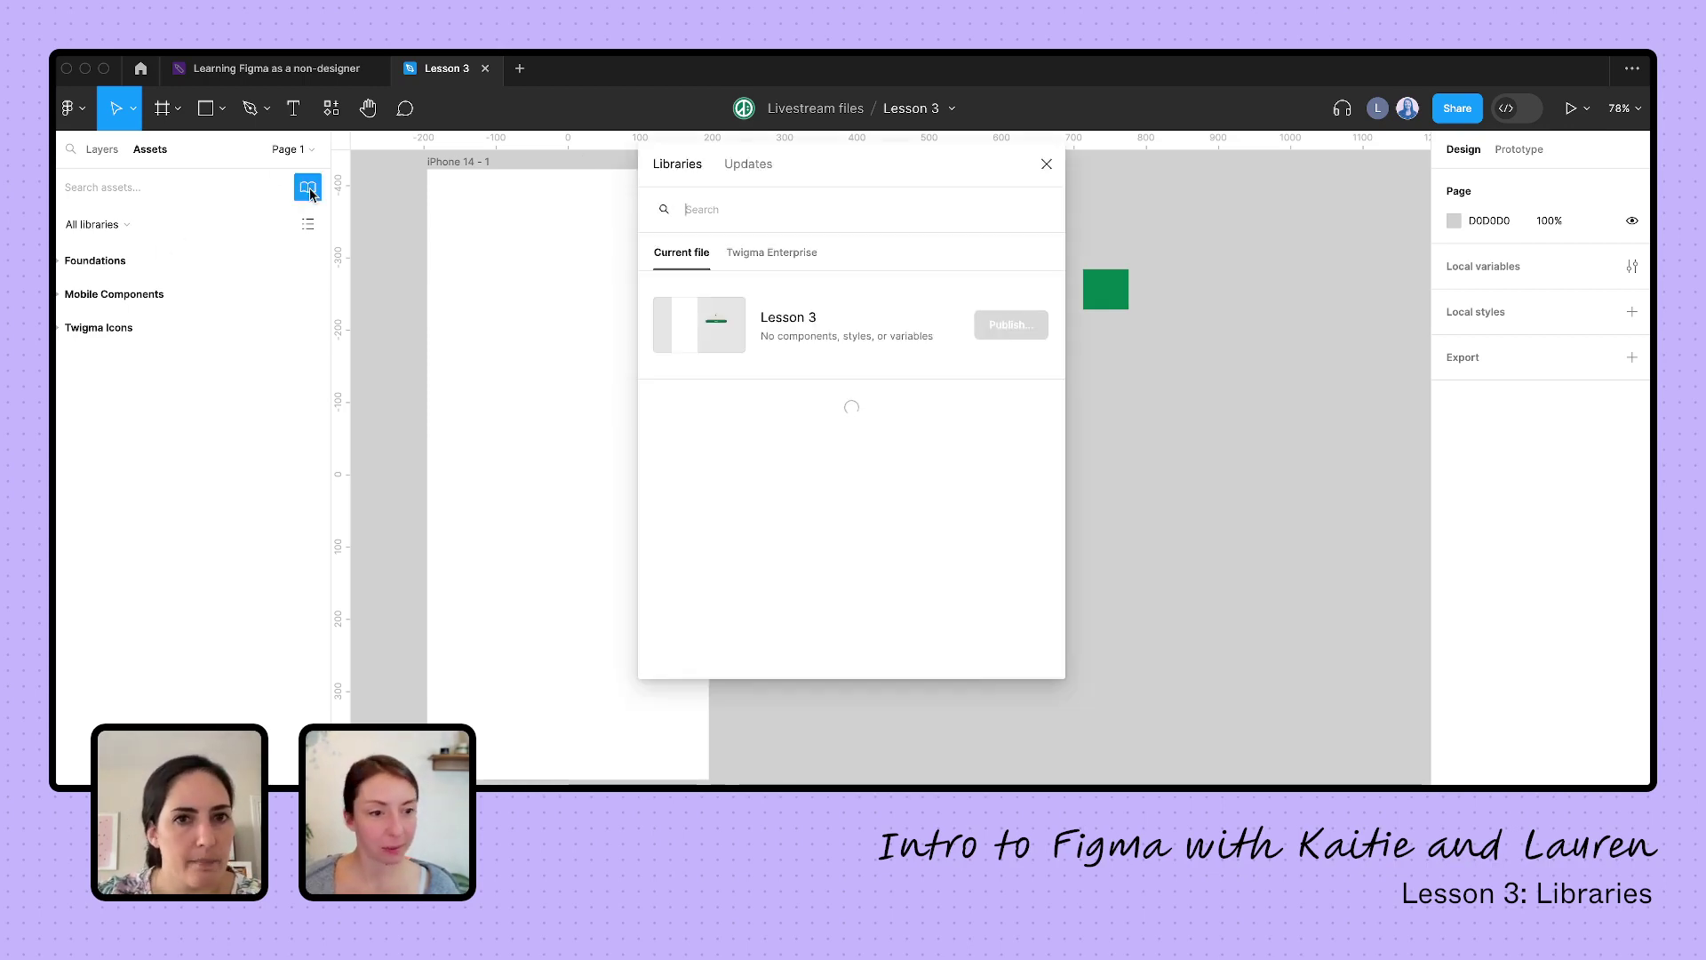
left_click(802, 472)
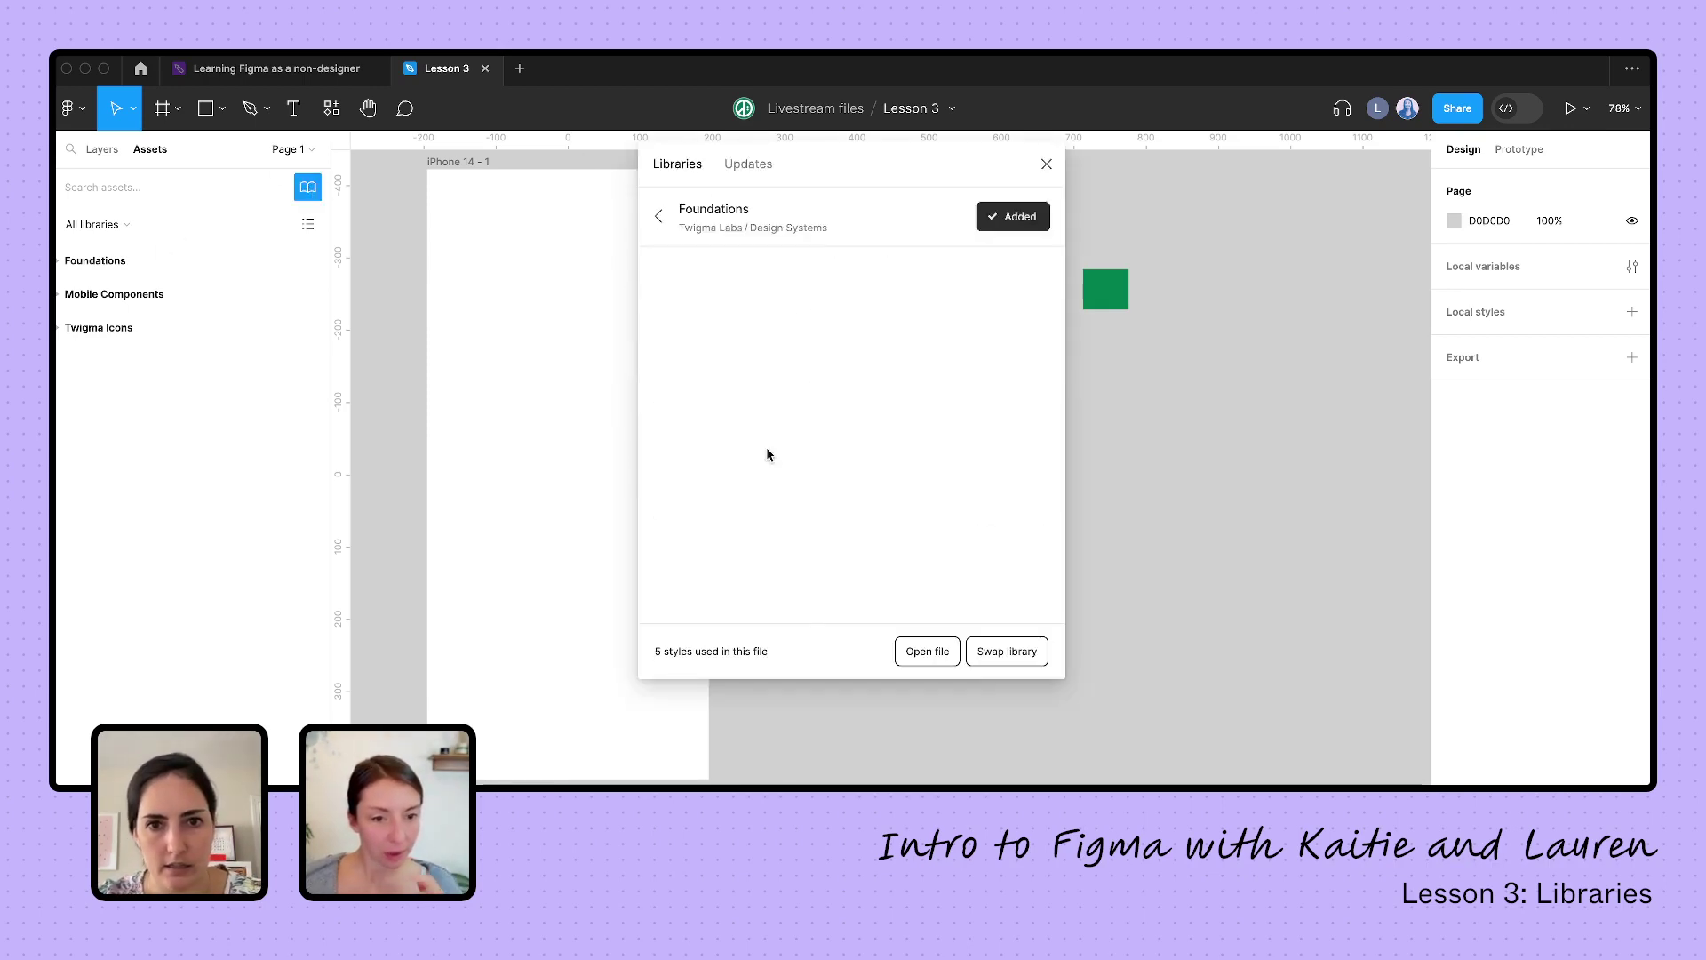
left_click(659, 216)
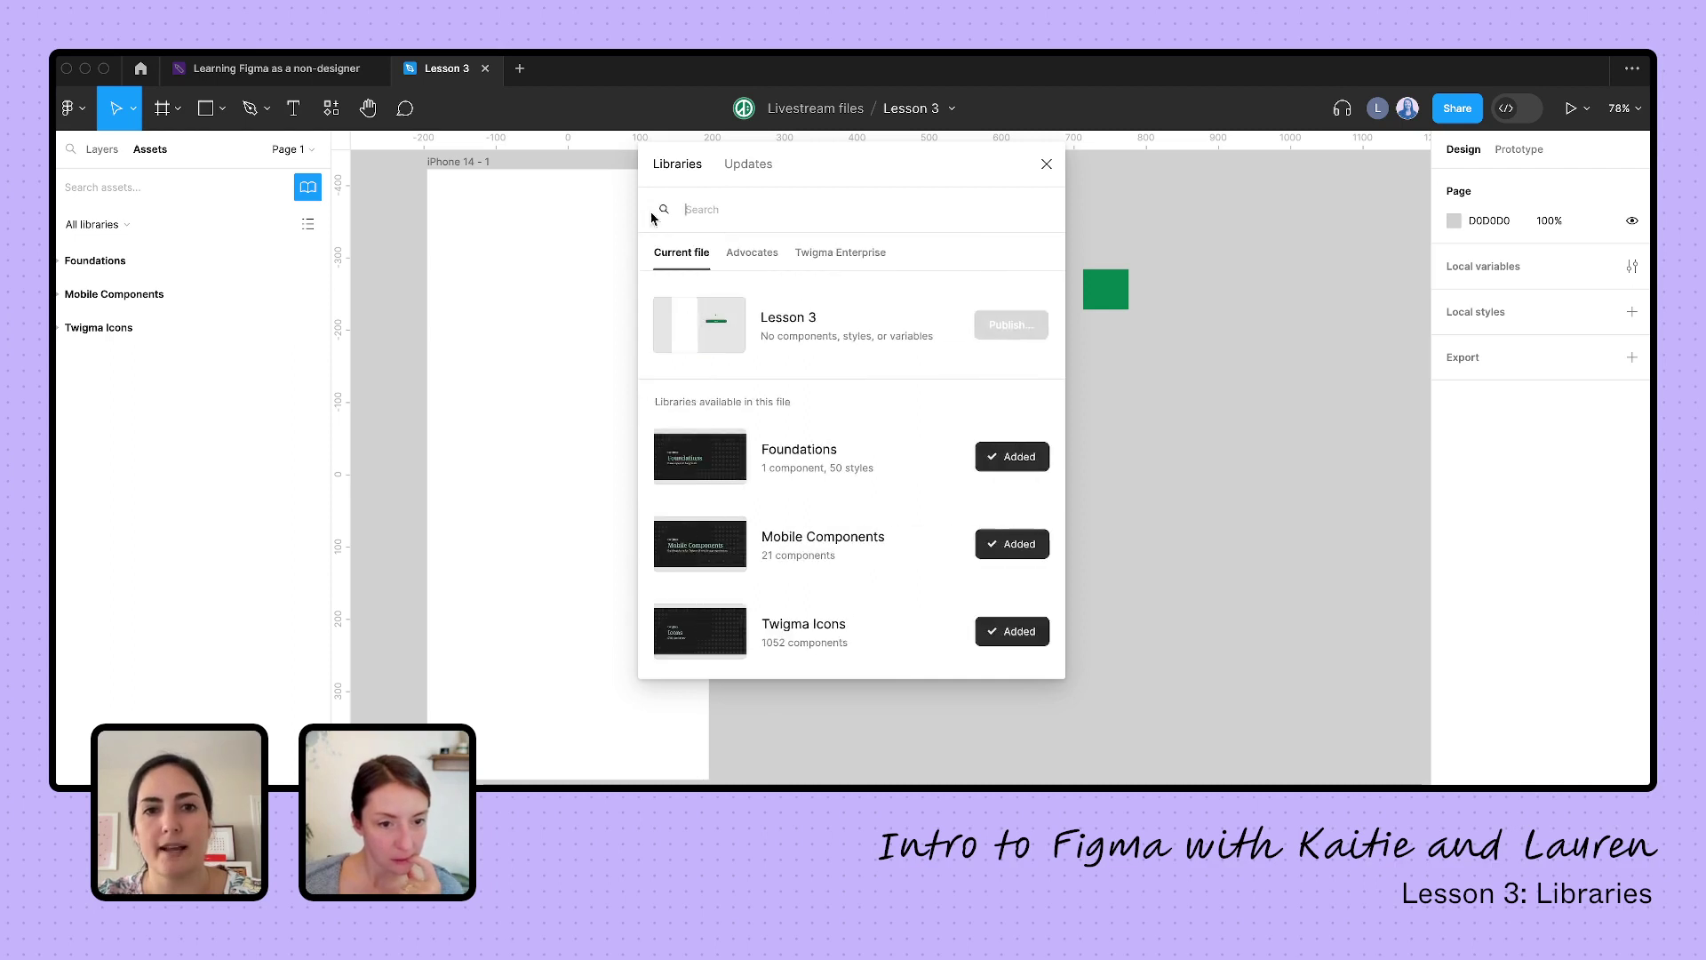
left_click(807, 453)
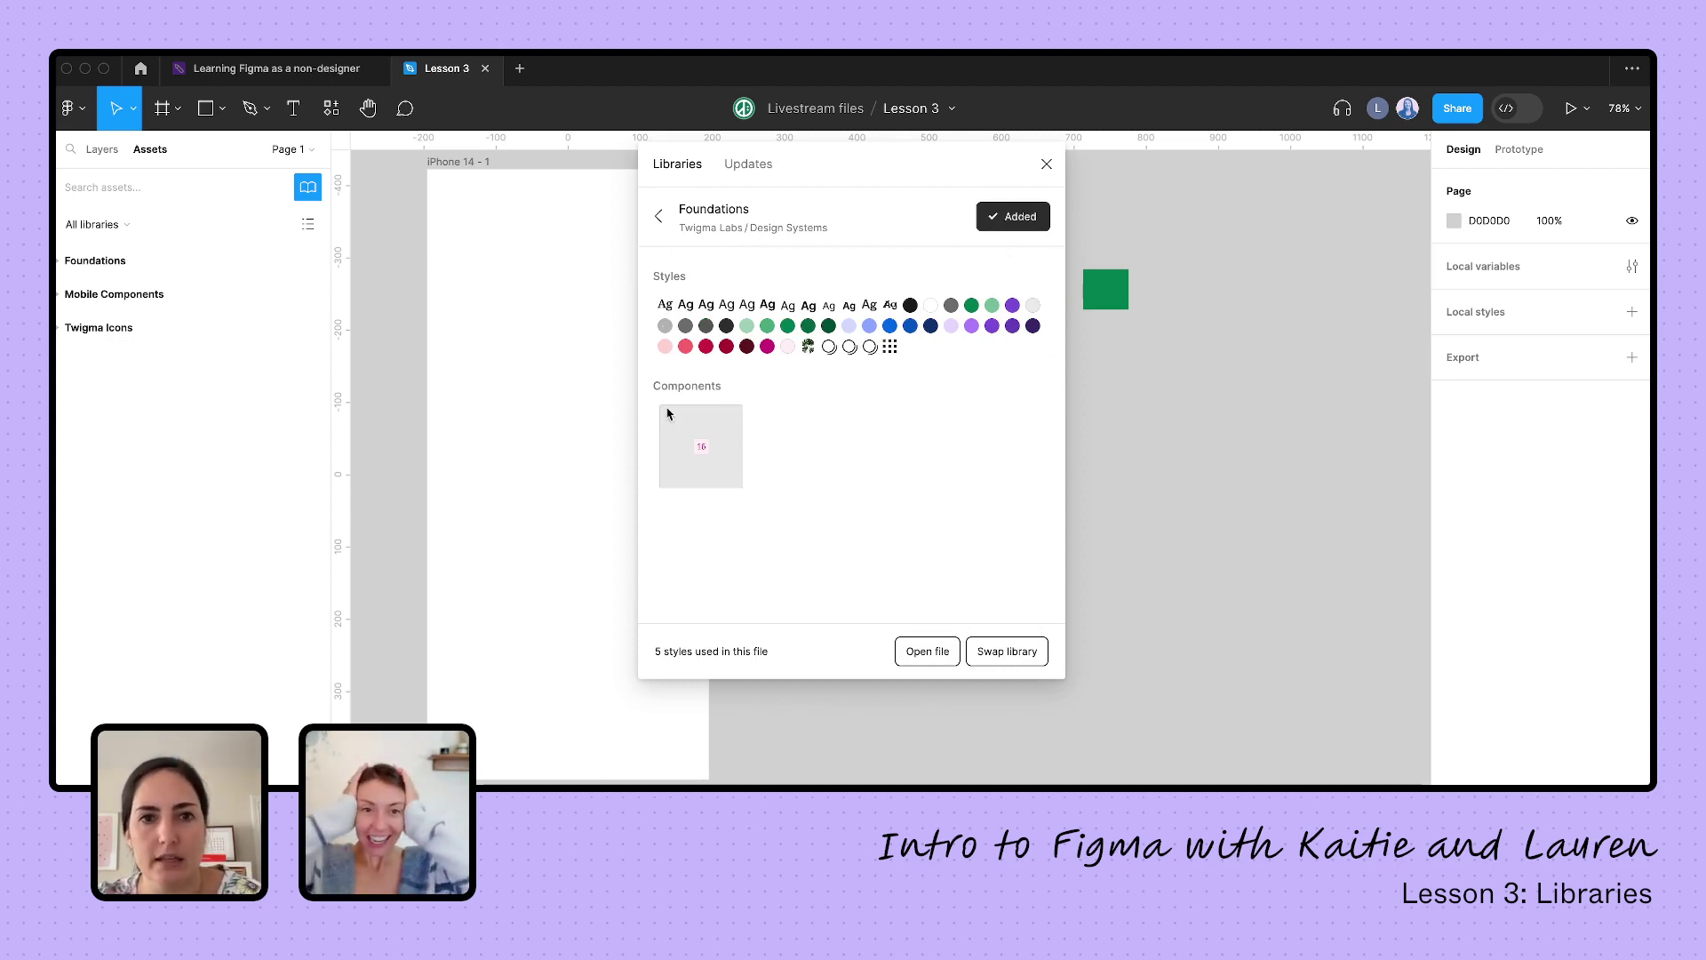
left_click(659, 216)
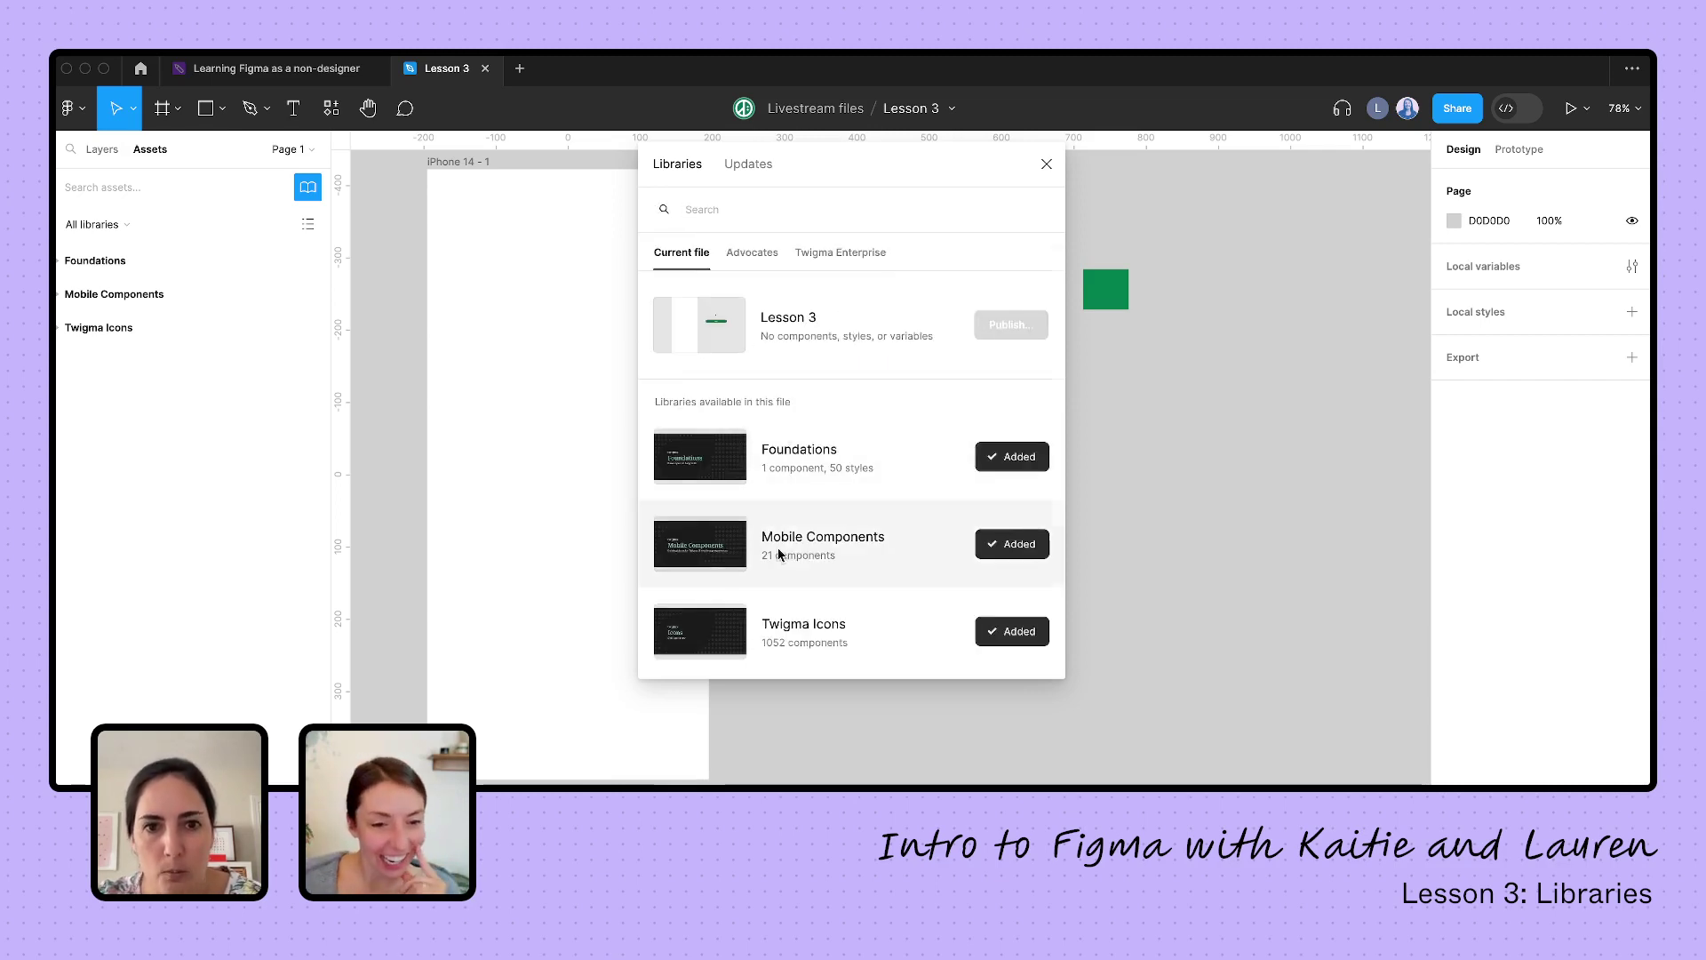
left_click(778, 553)
scroll(871, 318, "down", 5)
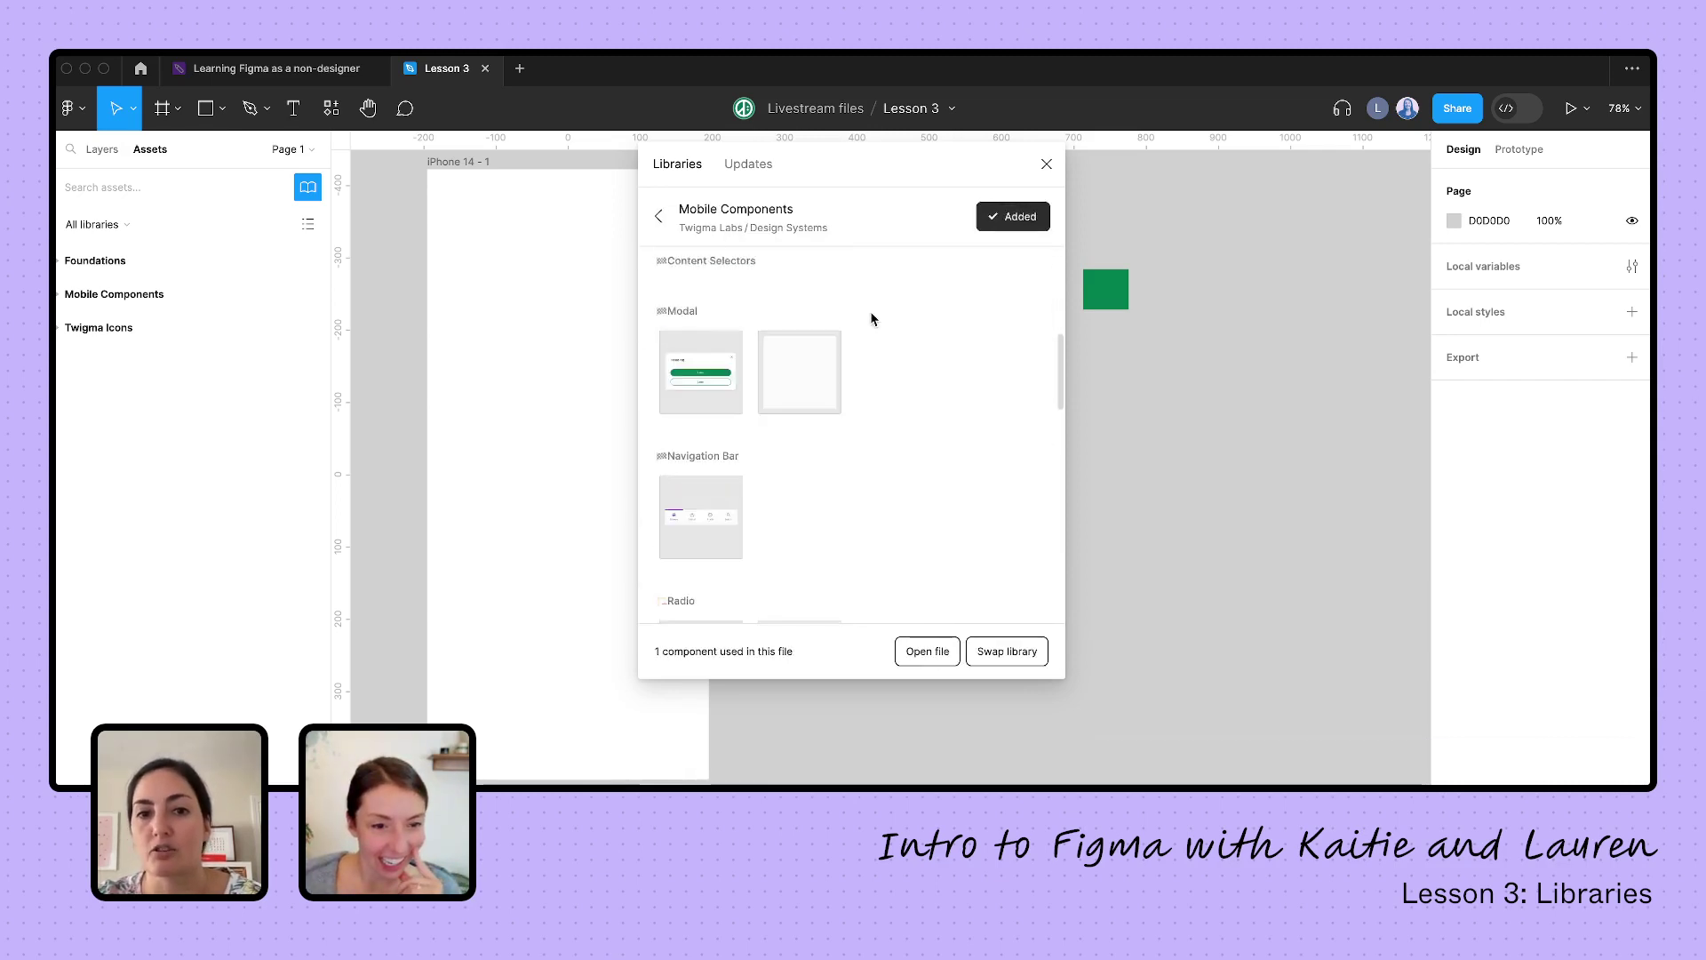
scroll(871, 311, "down", 3)
scroll(871, 311, "up", 10)
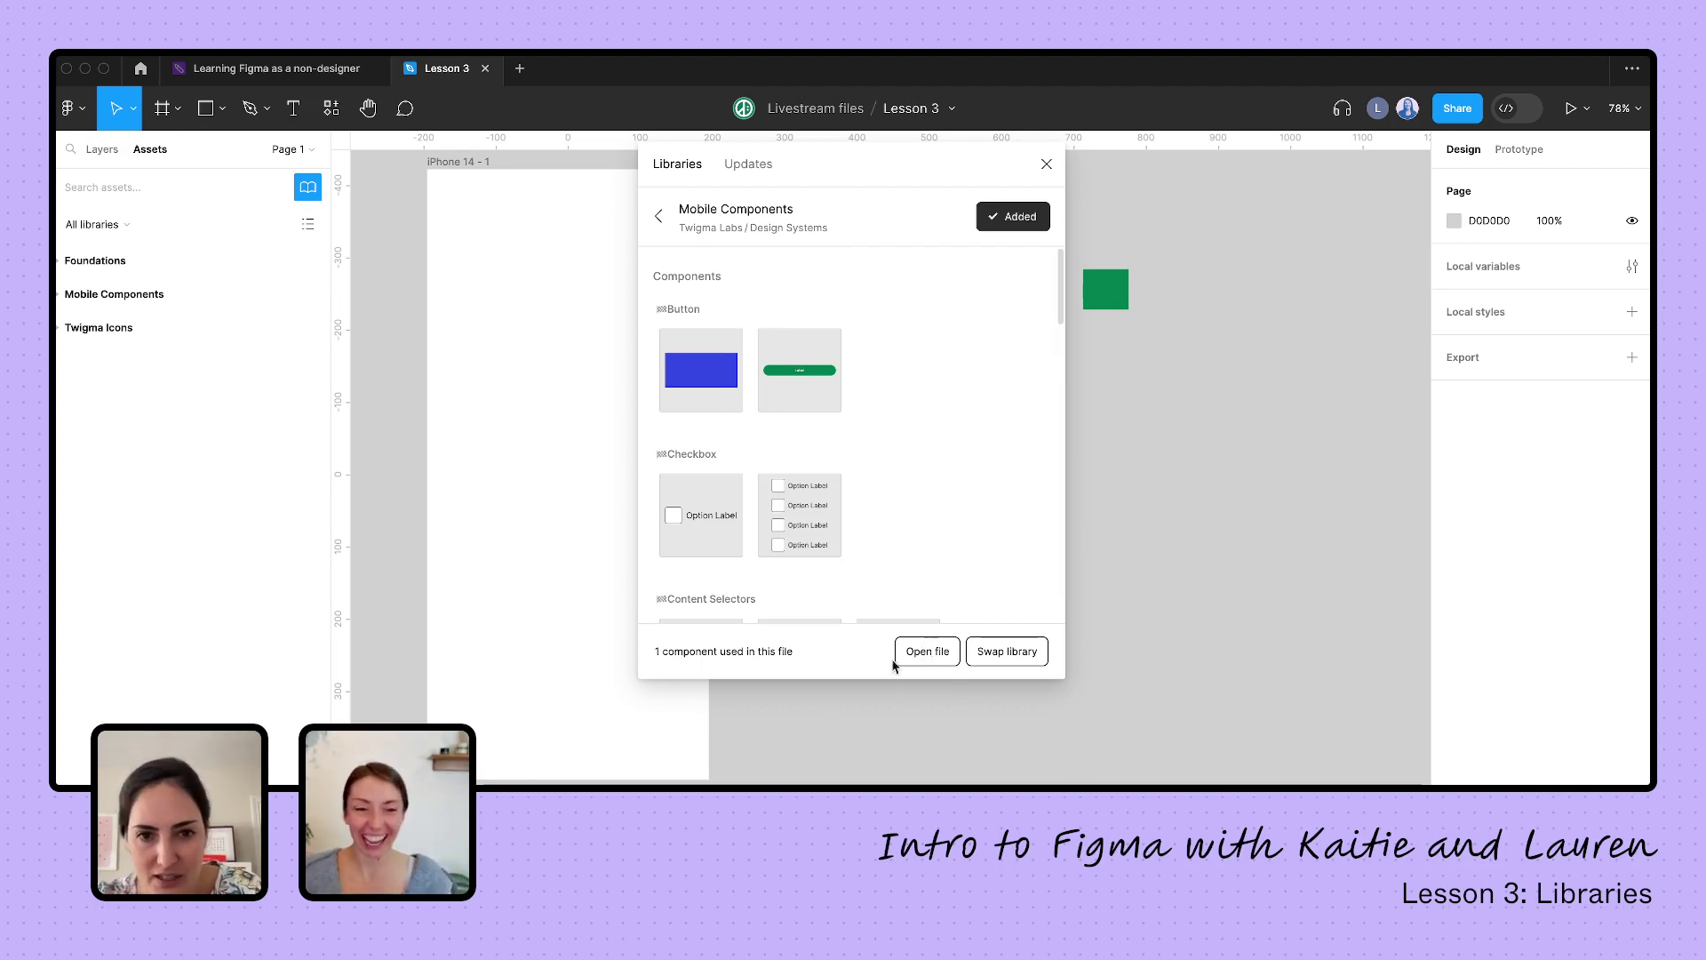
Open the Mobile Components library file and view its Button page variants
left_click(922, 653)
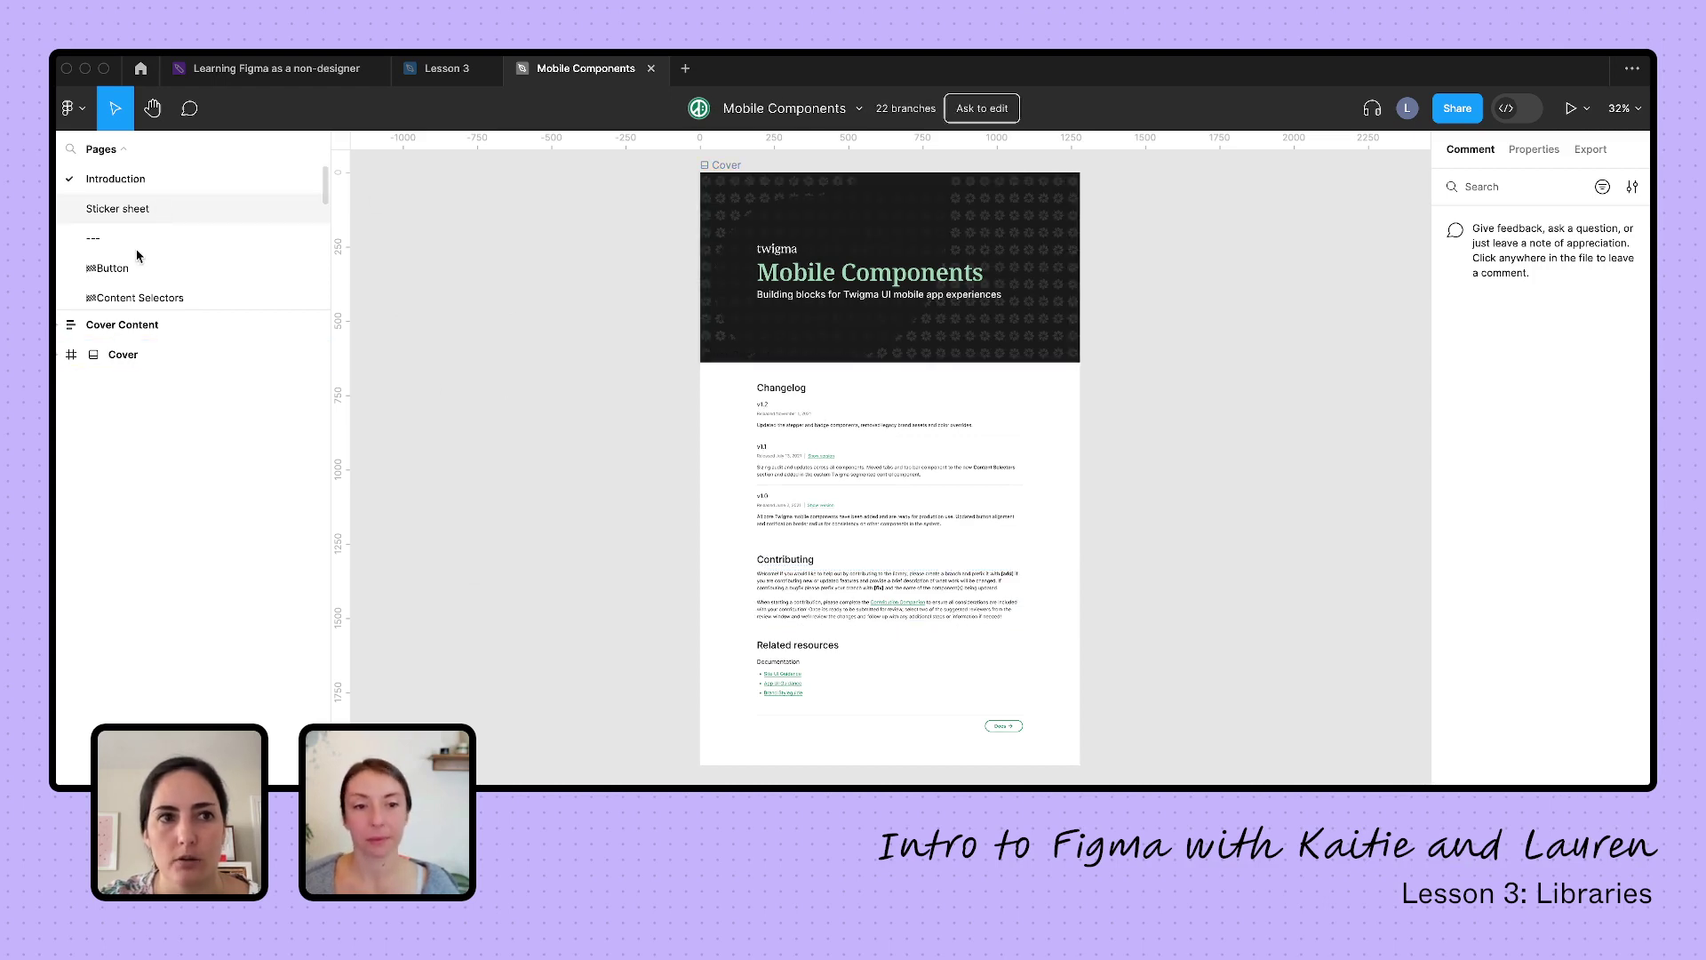
left_click(125, 269)
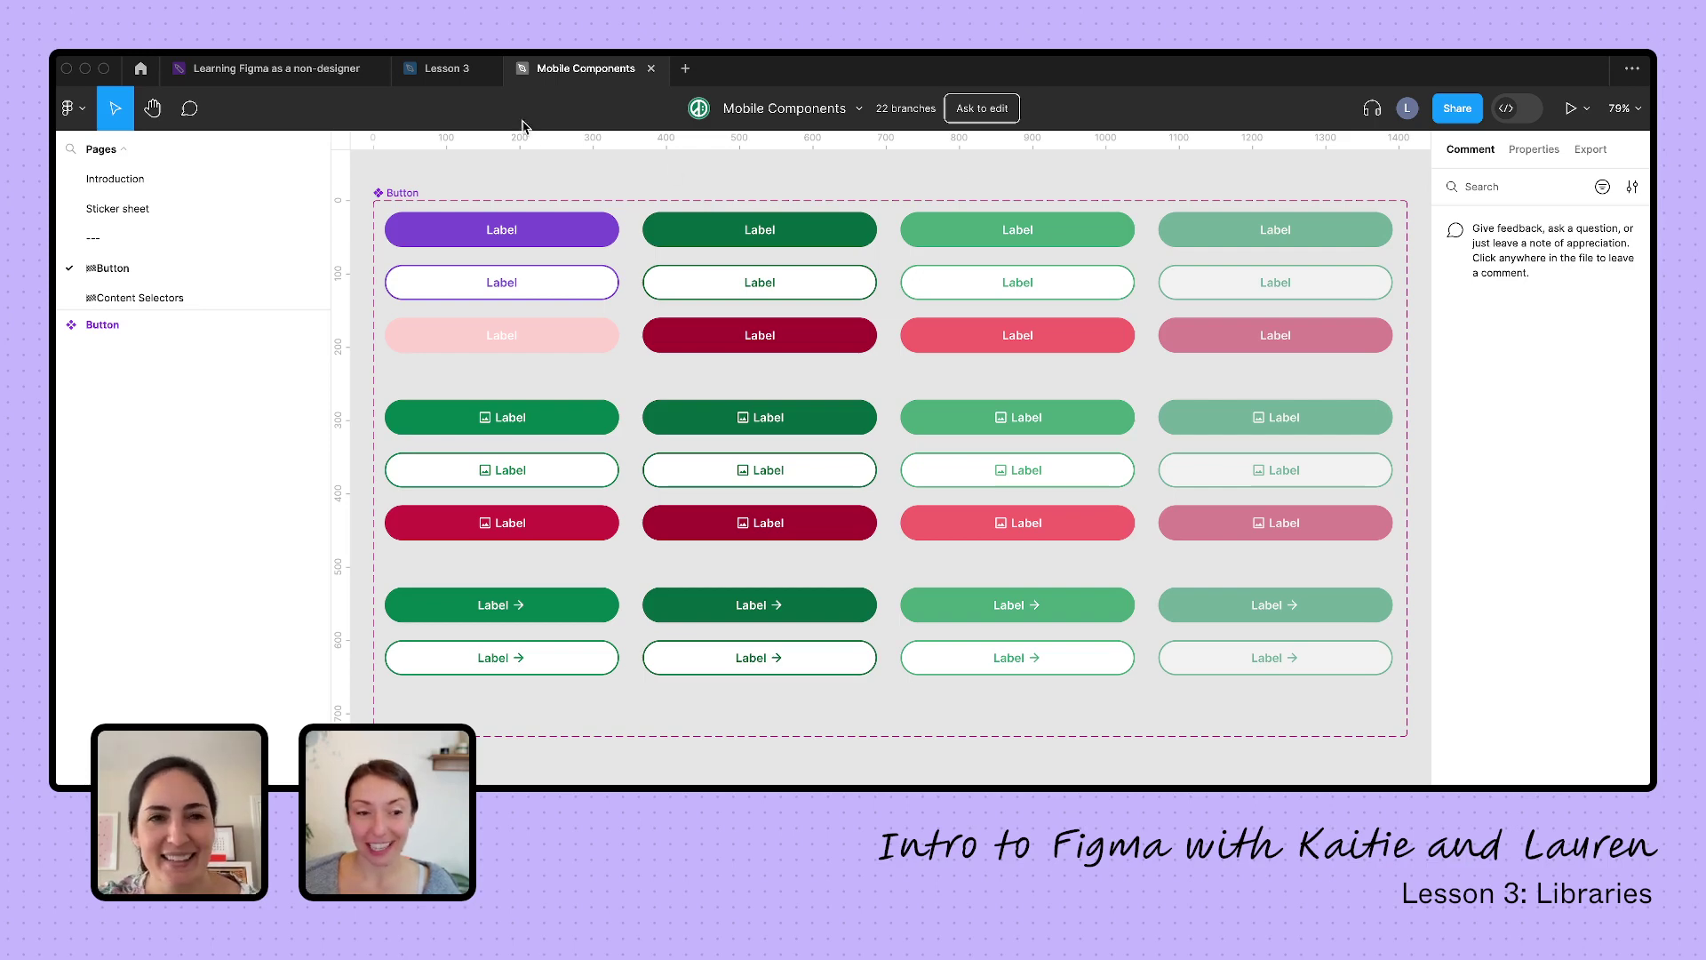
Back in Lesson 3, browse the library colours available for the green rectangle's fill
left_click(443, 71)
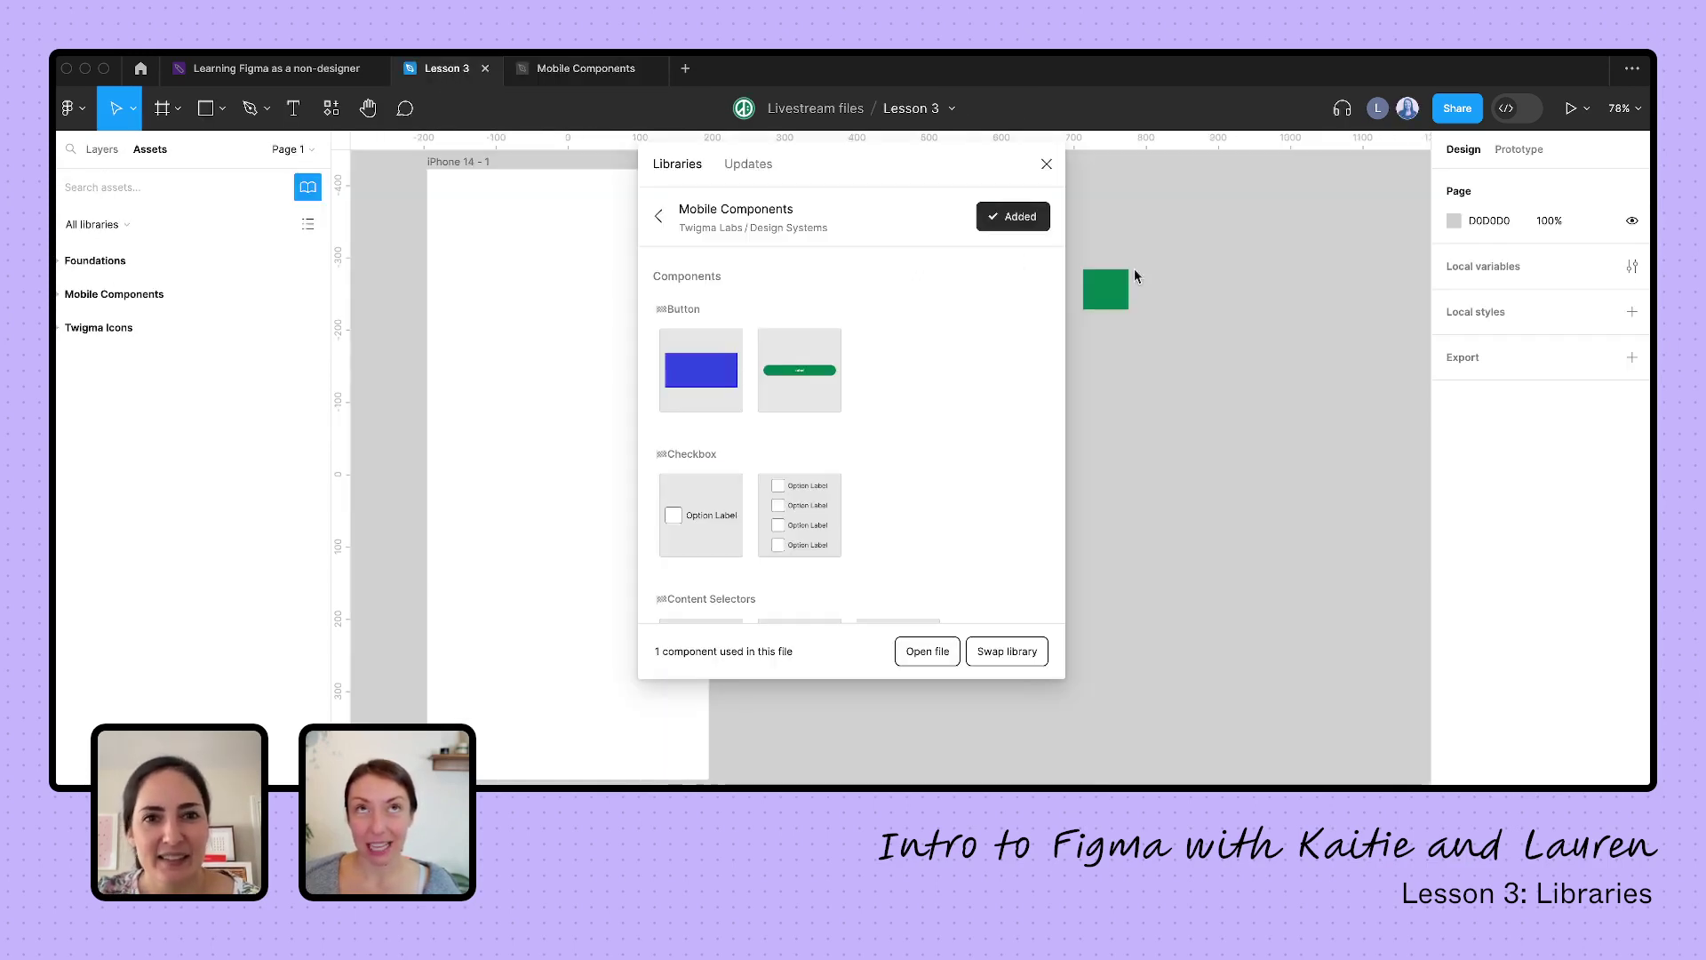
left_click(1046, 167)
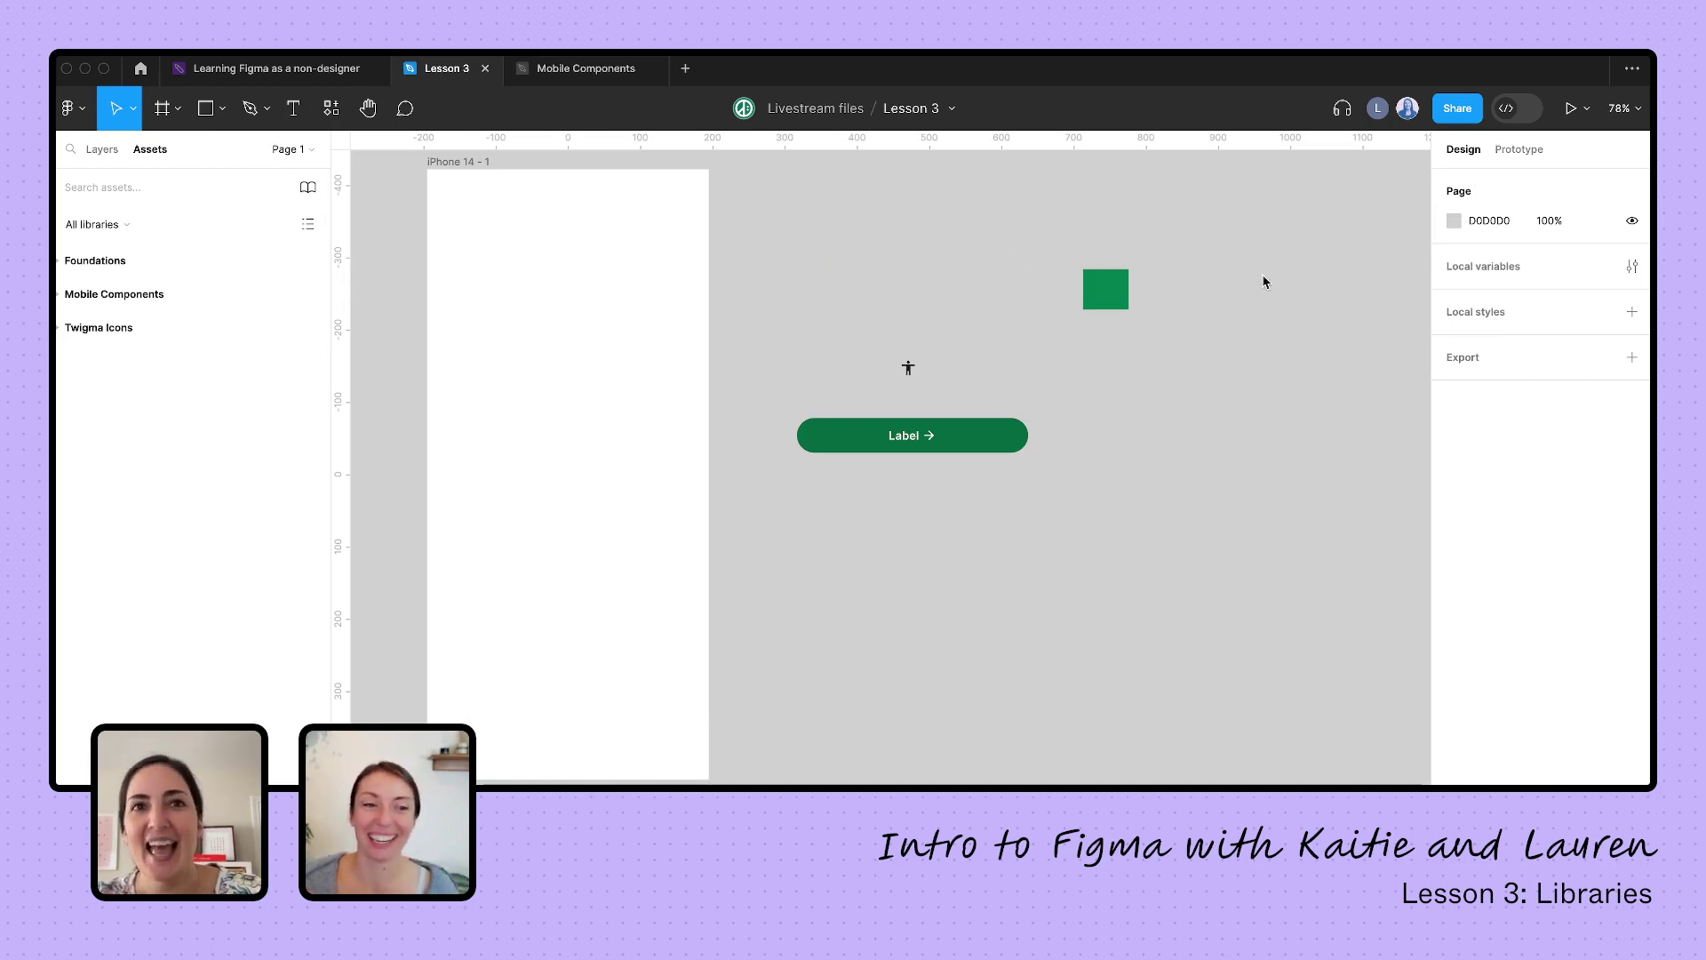
left_click(1109, 286)
left_click(1032, 291)
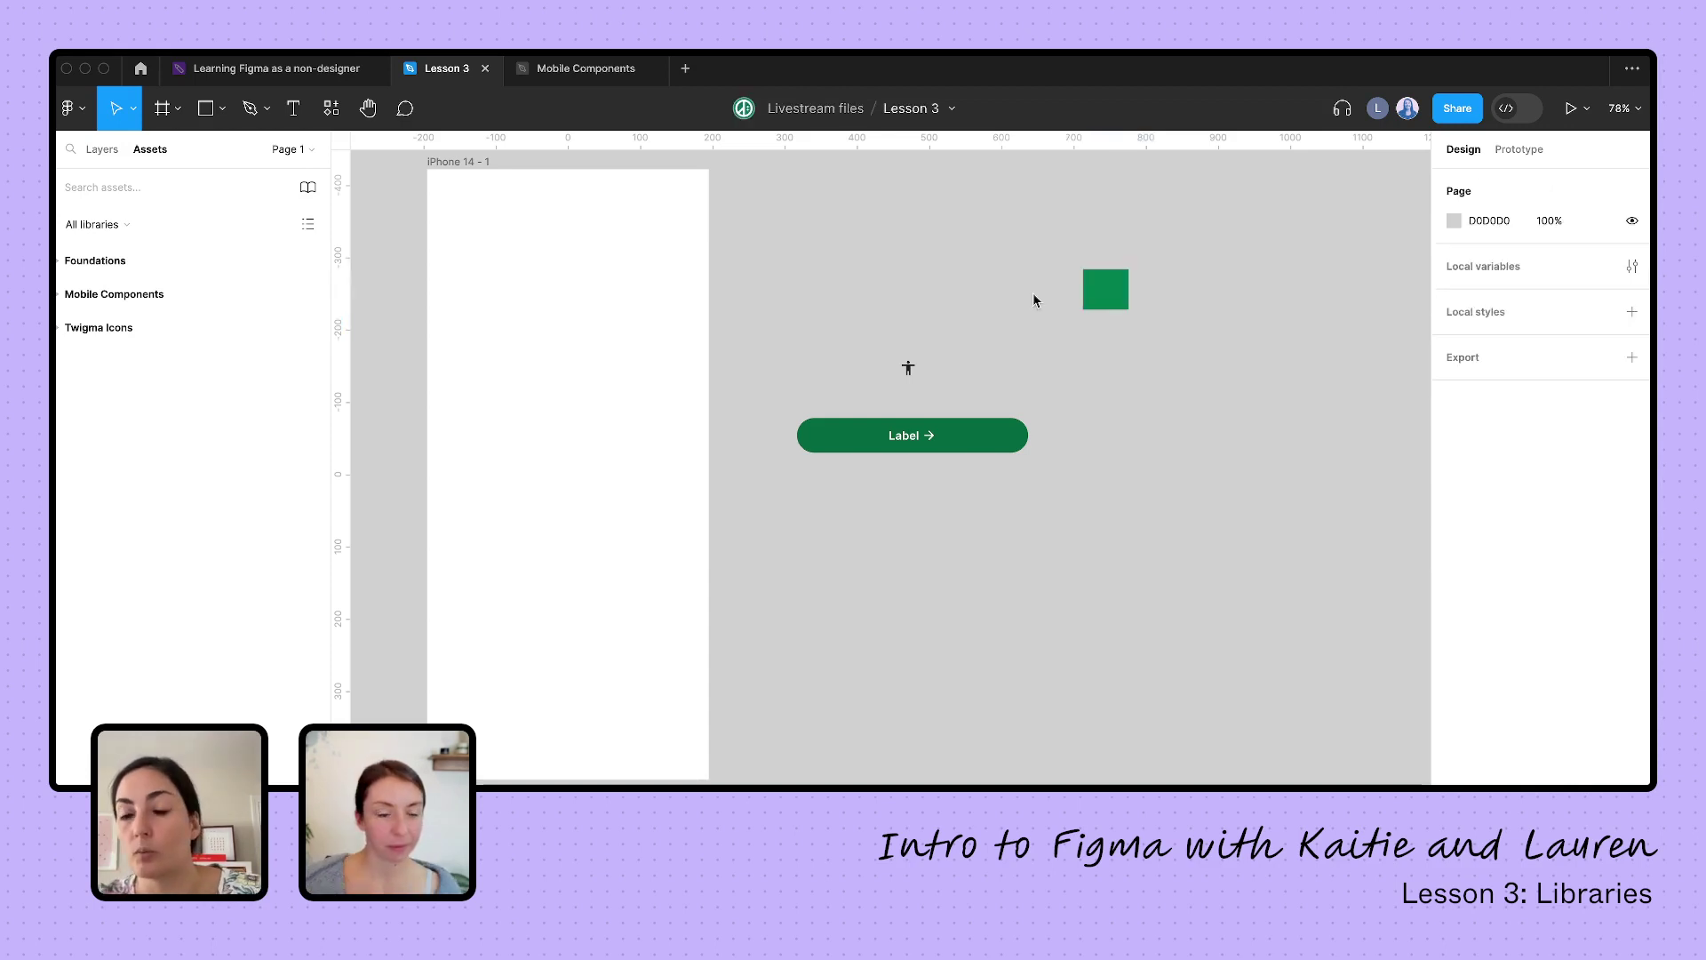
left_click(1108, 306)
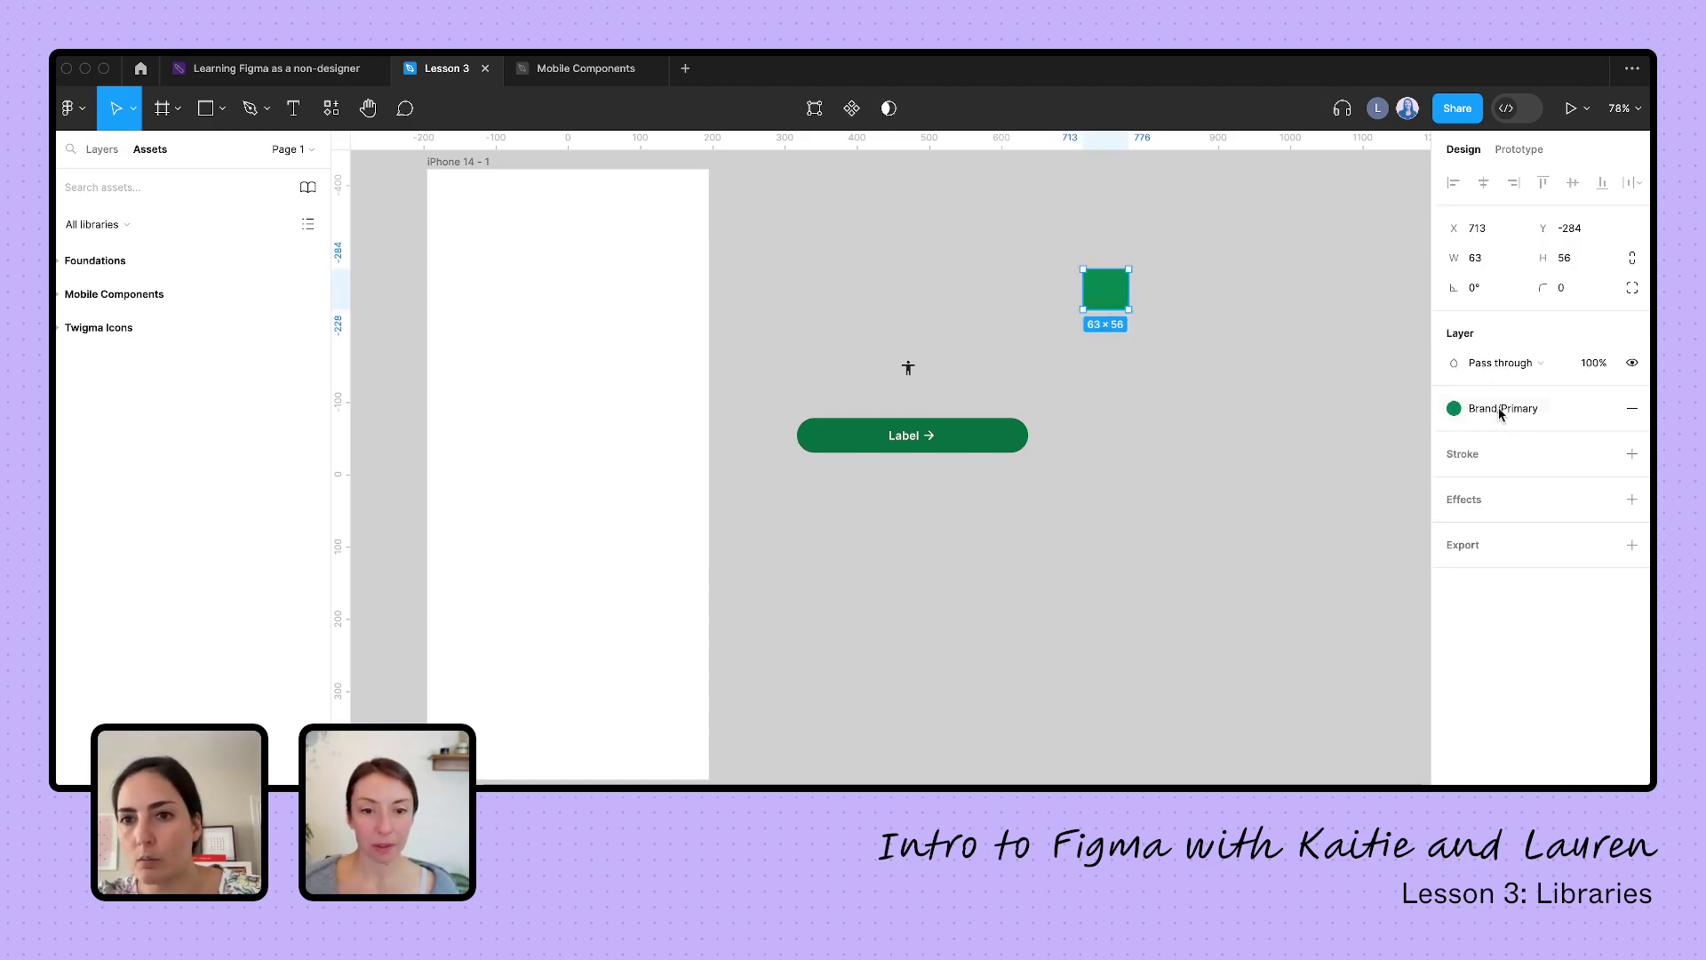
left_click(1455, 407)
scroll(1275, 511, "down", 4)
scroll(1275, 511, "down", 3)
scroll(1275, 511, "up", 8)
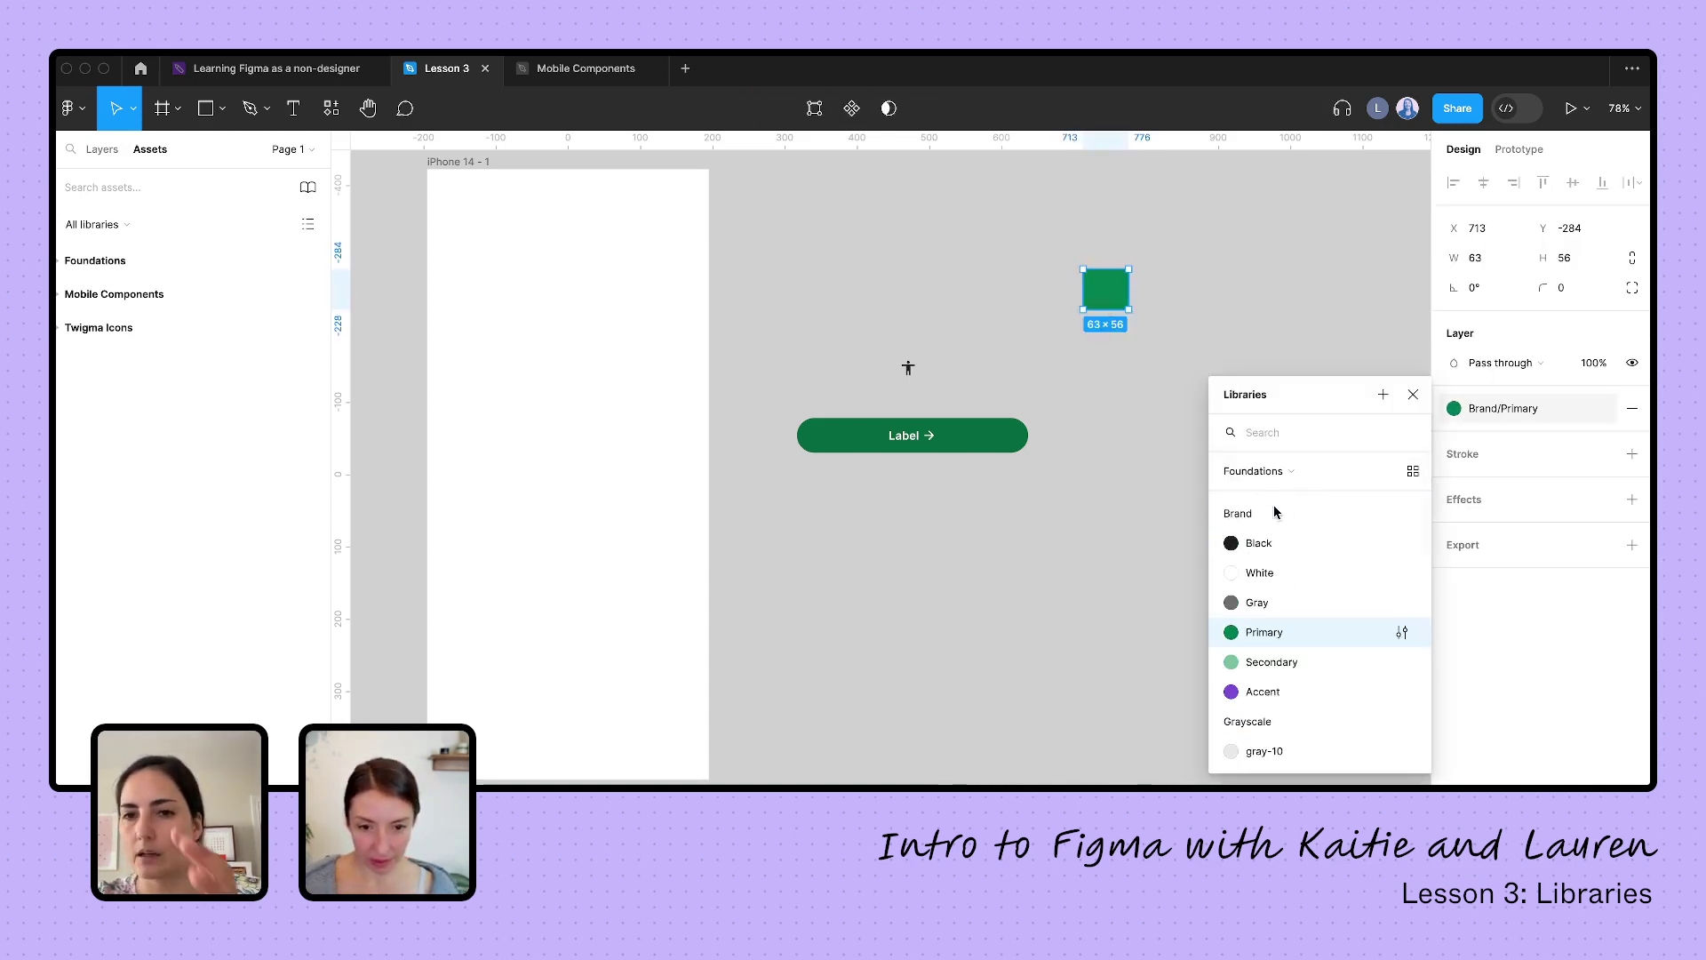
left_click(937, 233)
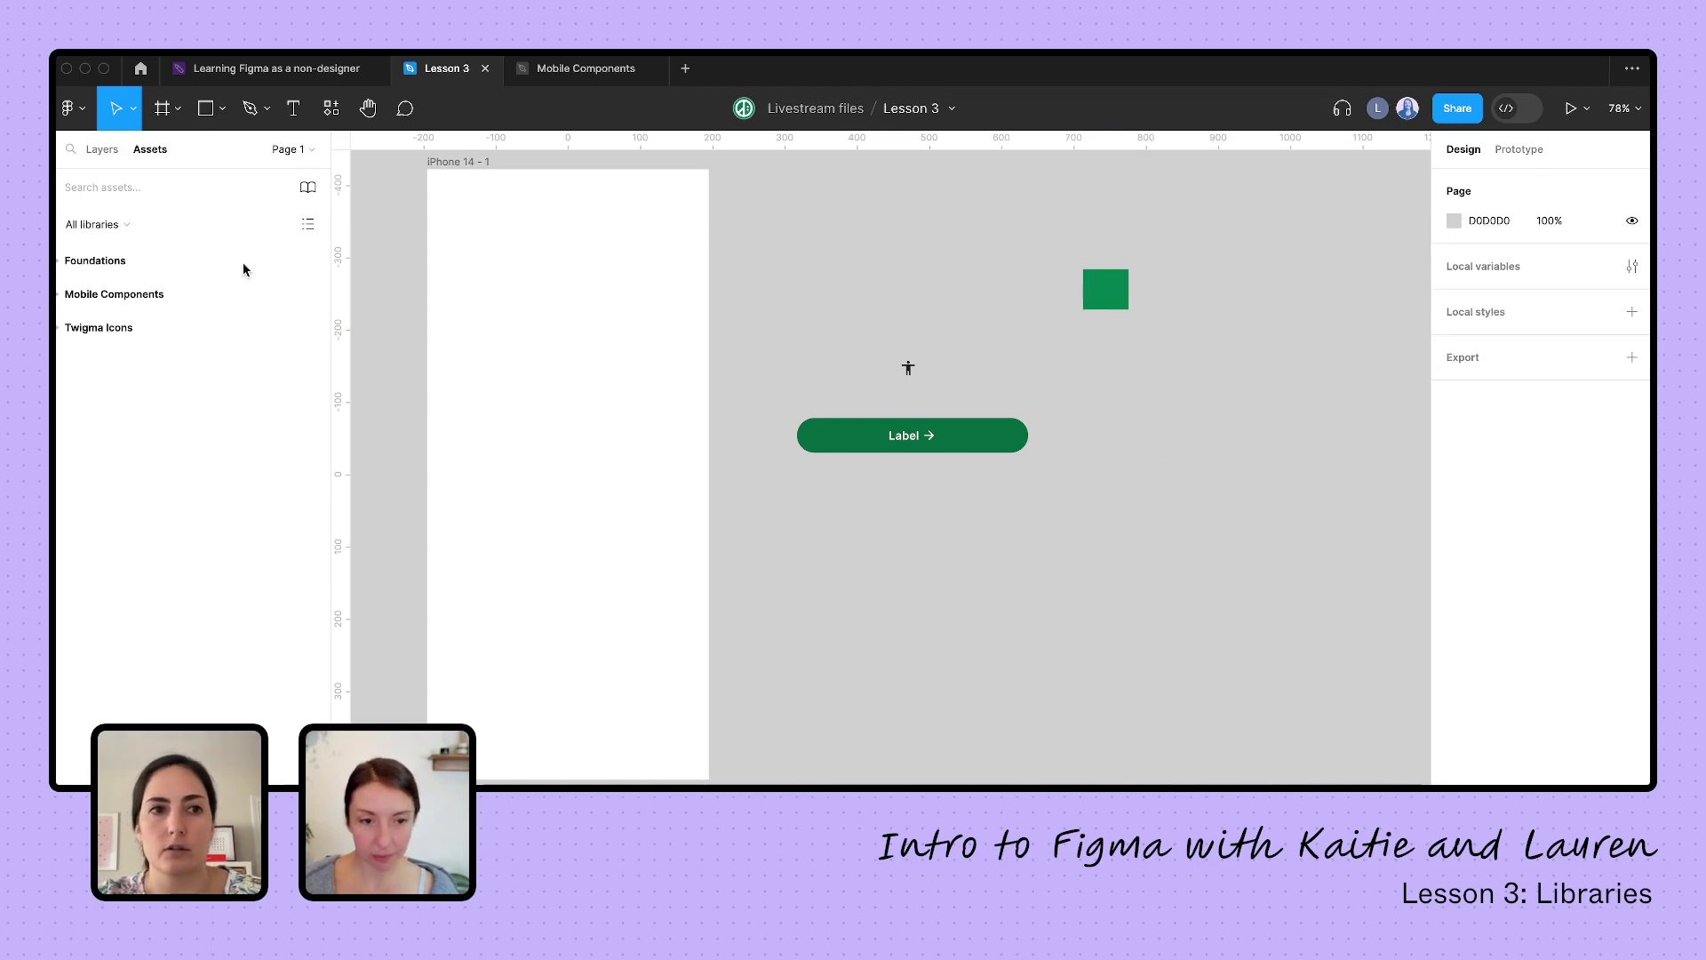
Add the Demo – Shop library from Advocates & Architects to the file
left_click(305, 188)
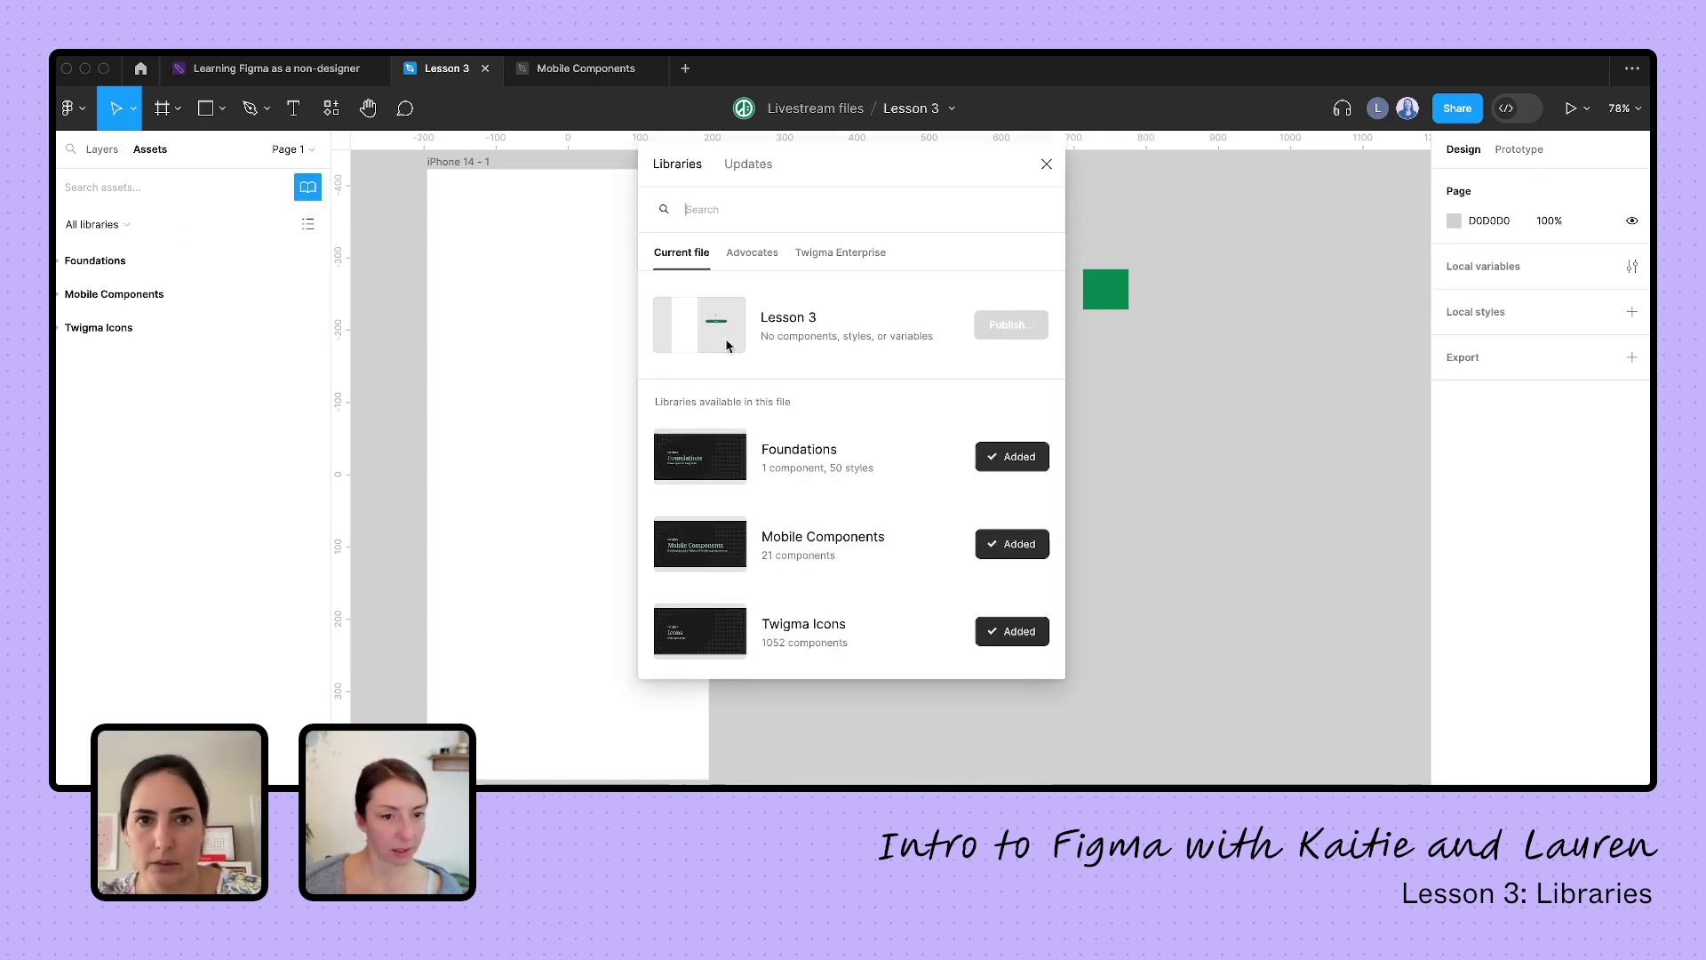
left_click(755, 255)
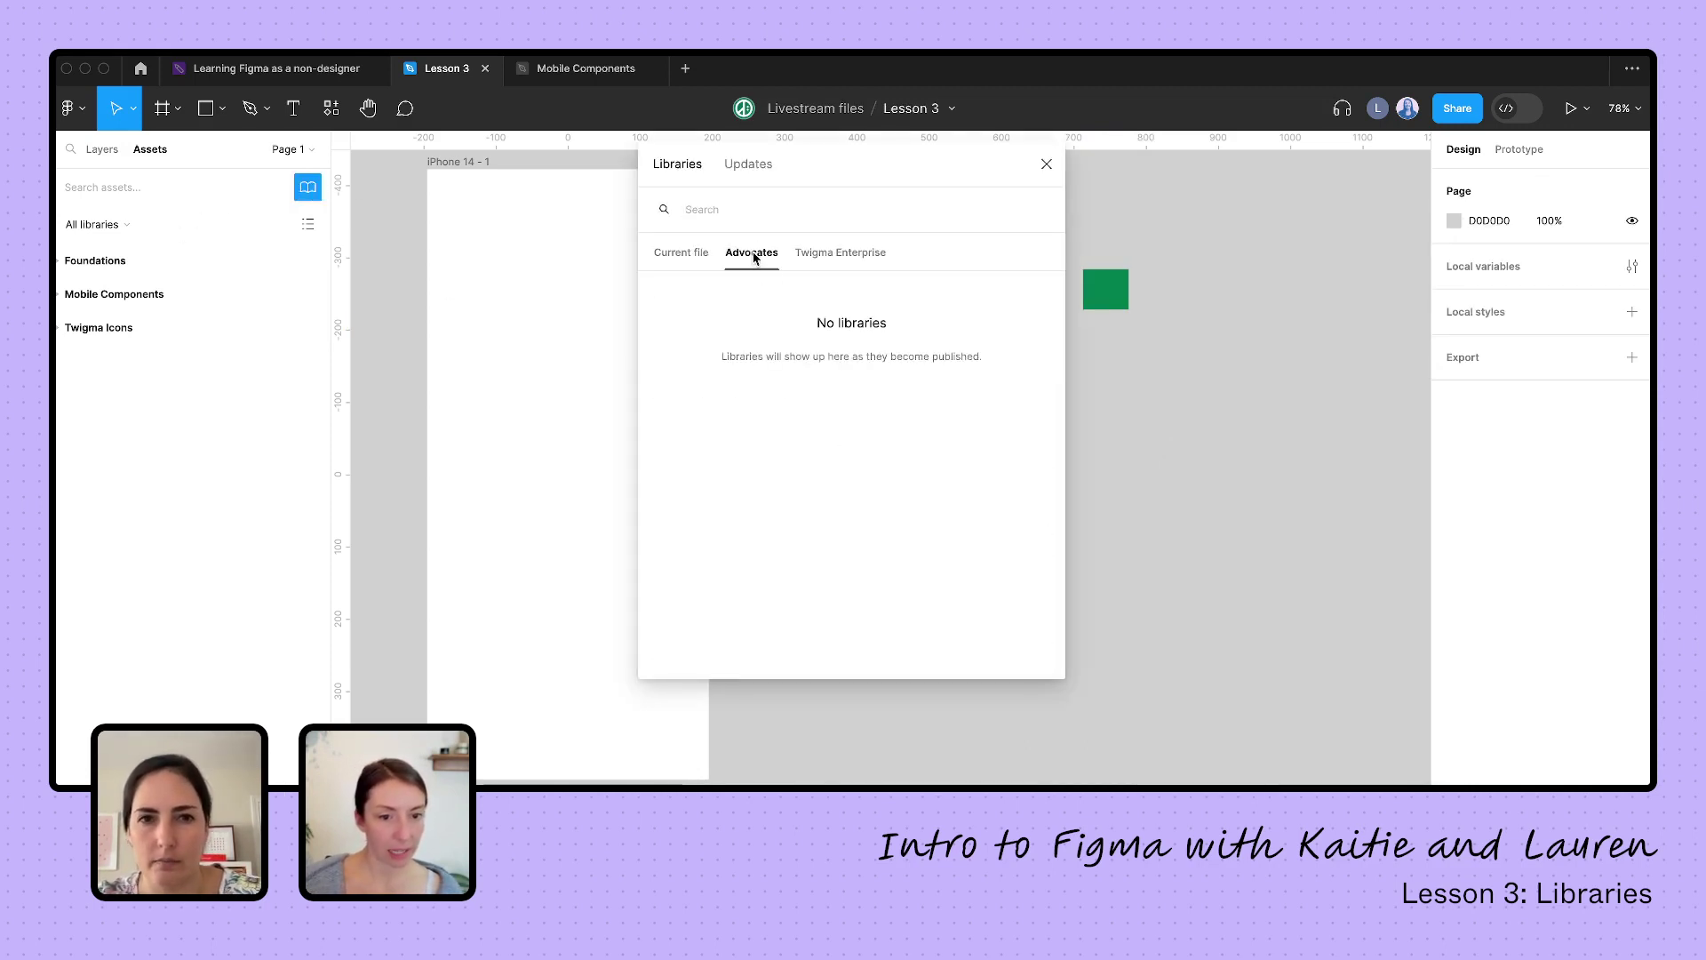
left_click(824, 255)
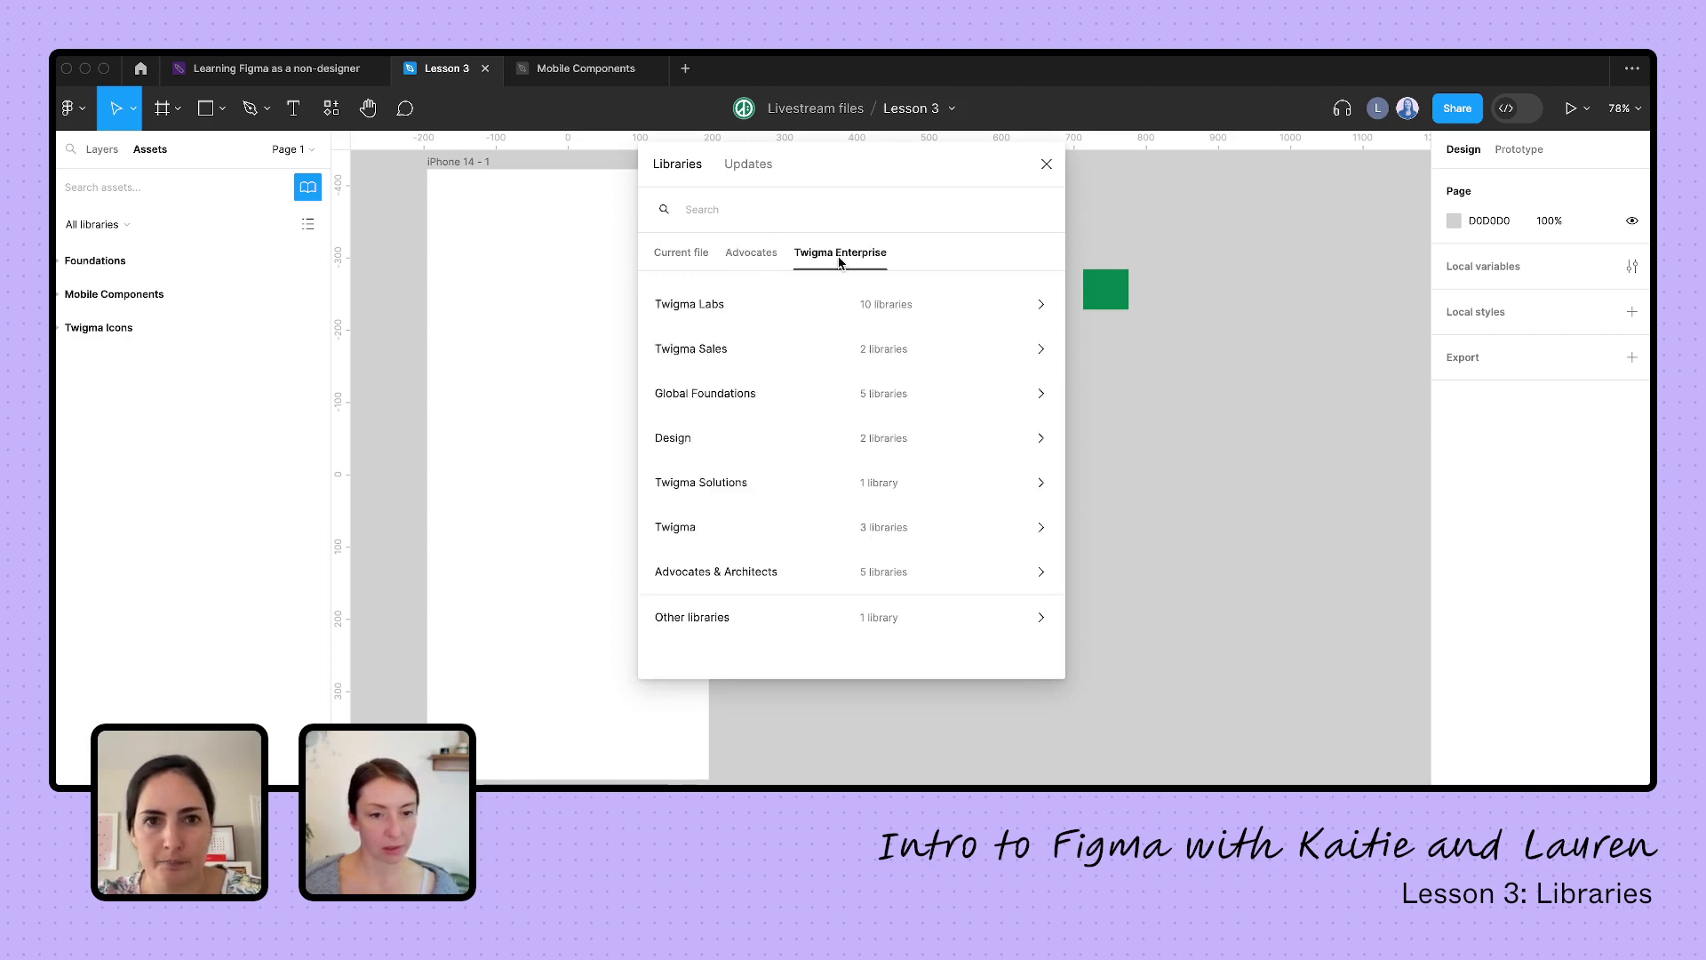
left_click(757, 570)
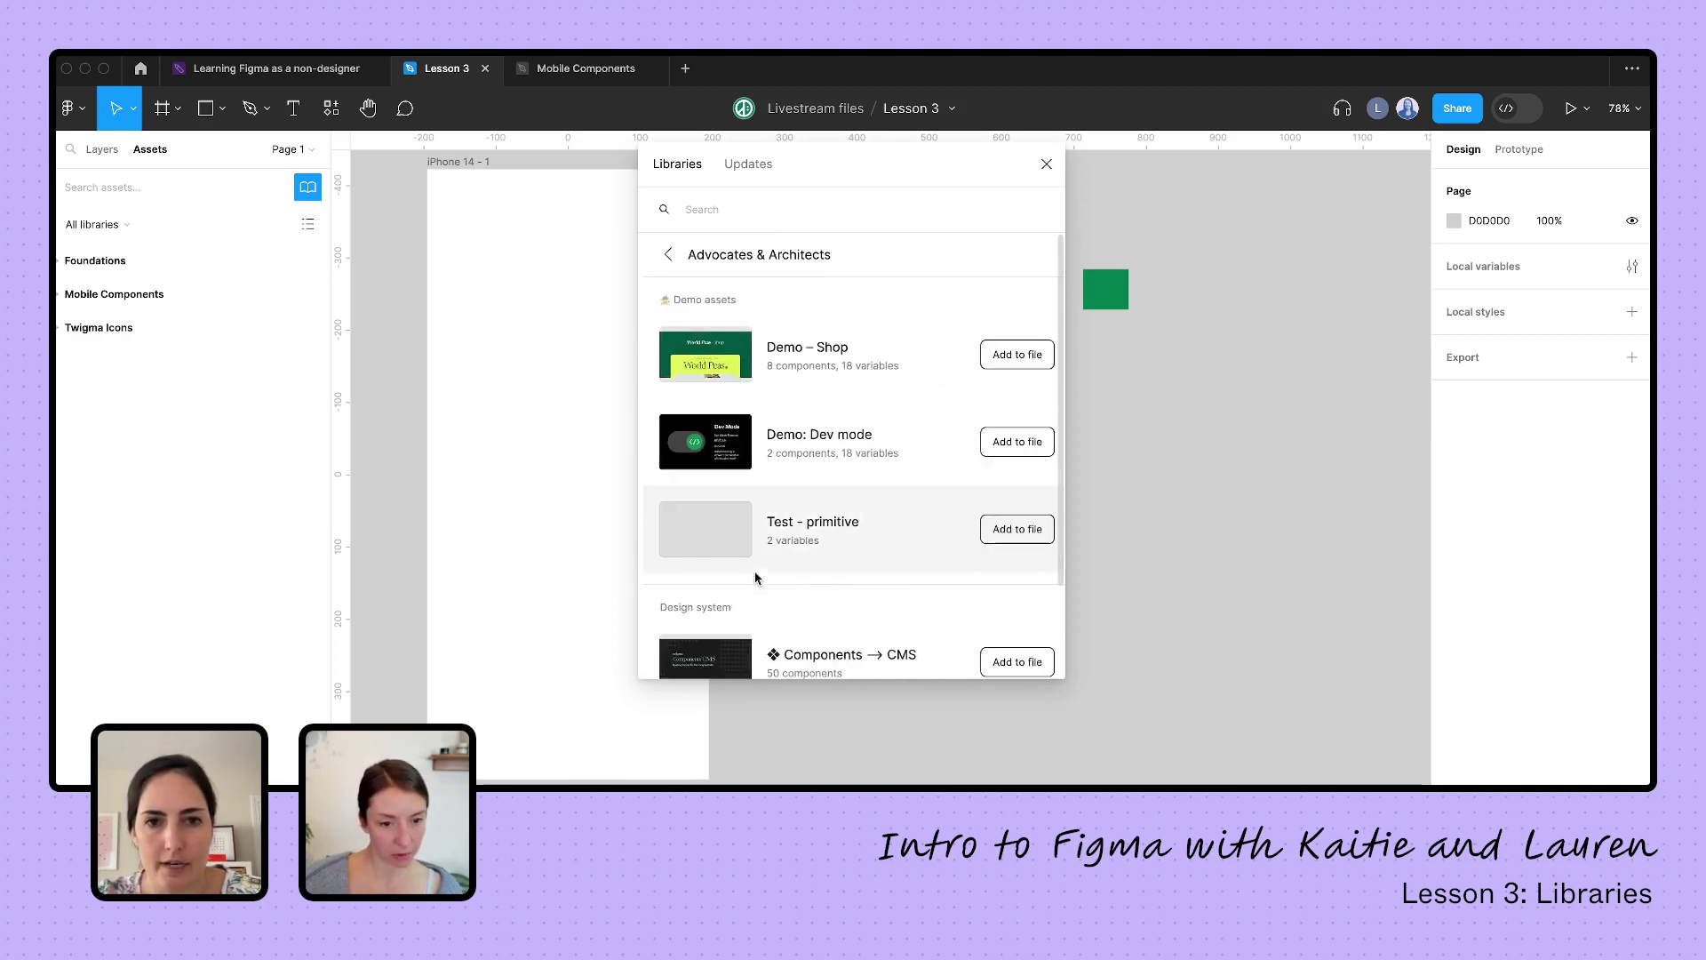
left_click(861, 359)
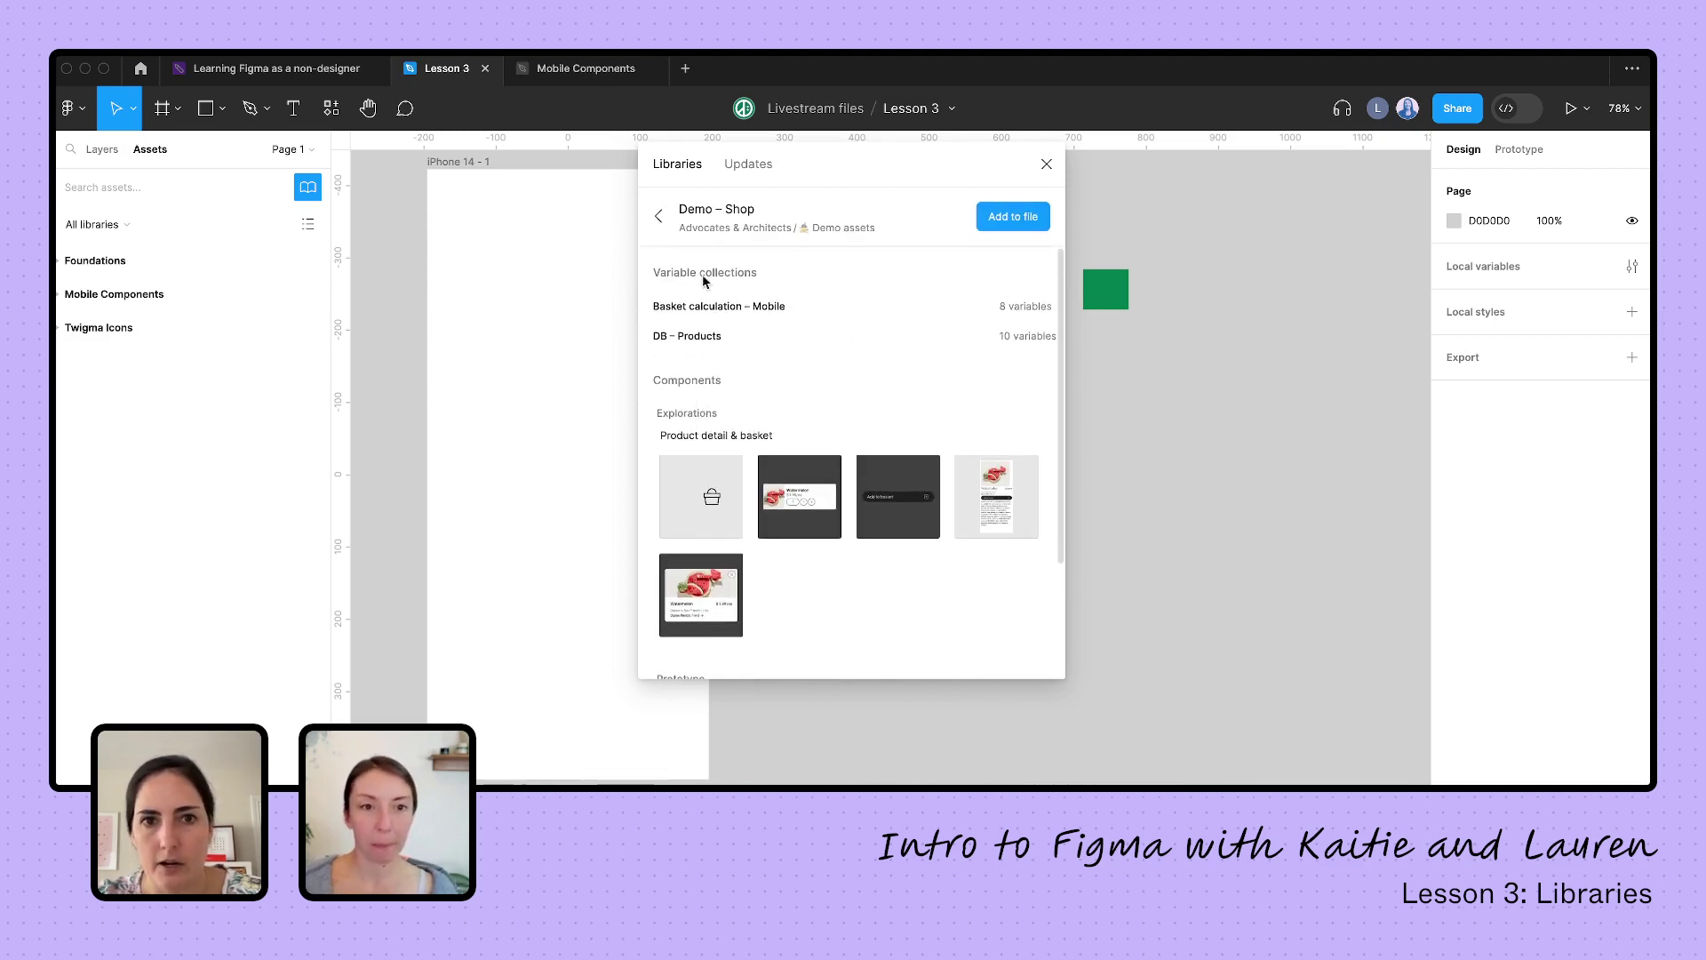
left_click(658, 216)
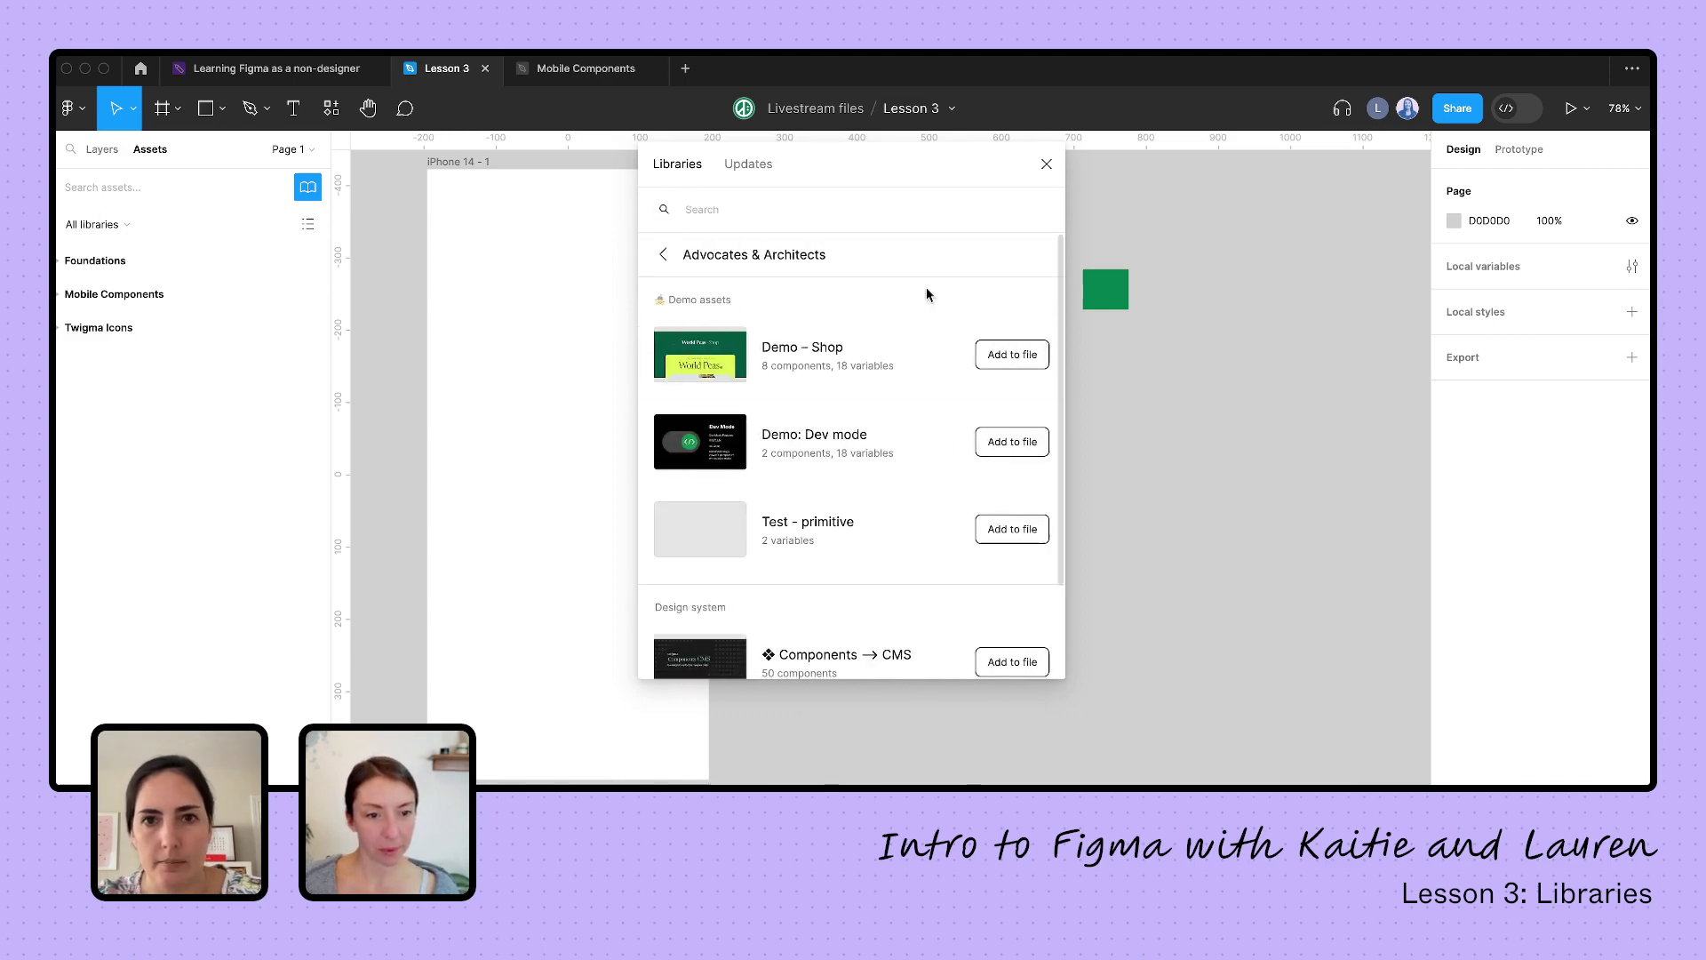
Fill the small rectangle with the Theme colour from the Demo – Shop library
left_click(1046, 164)
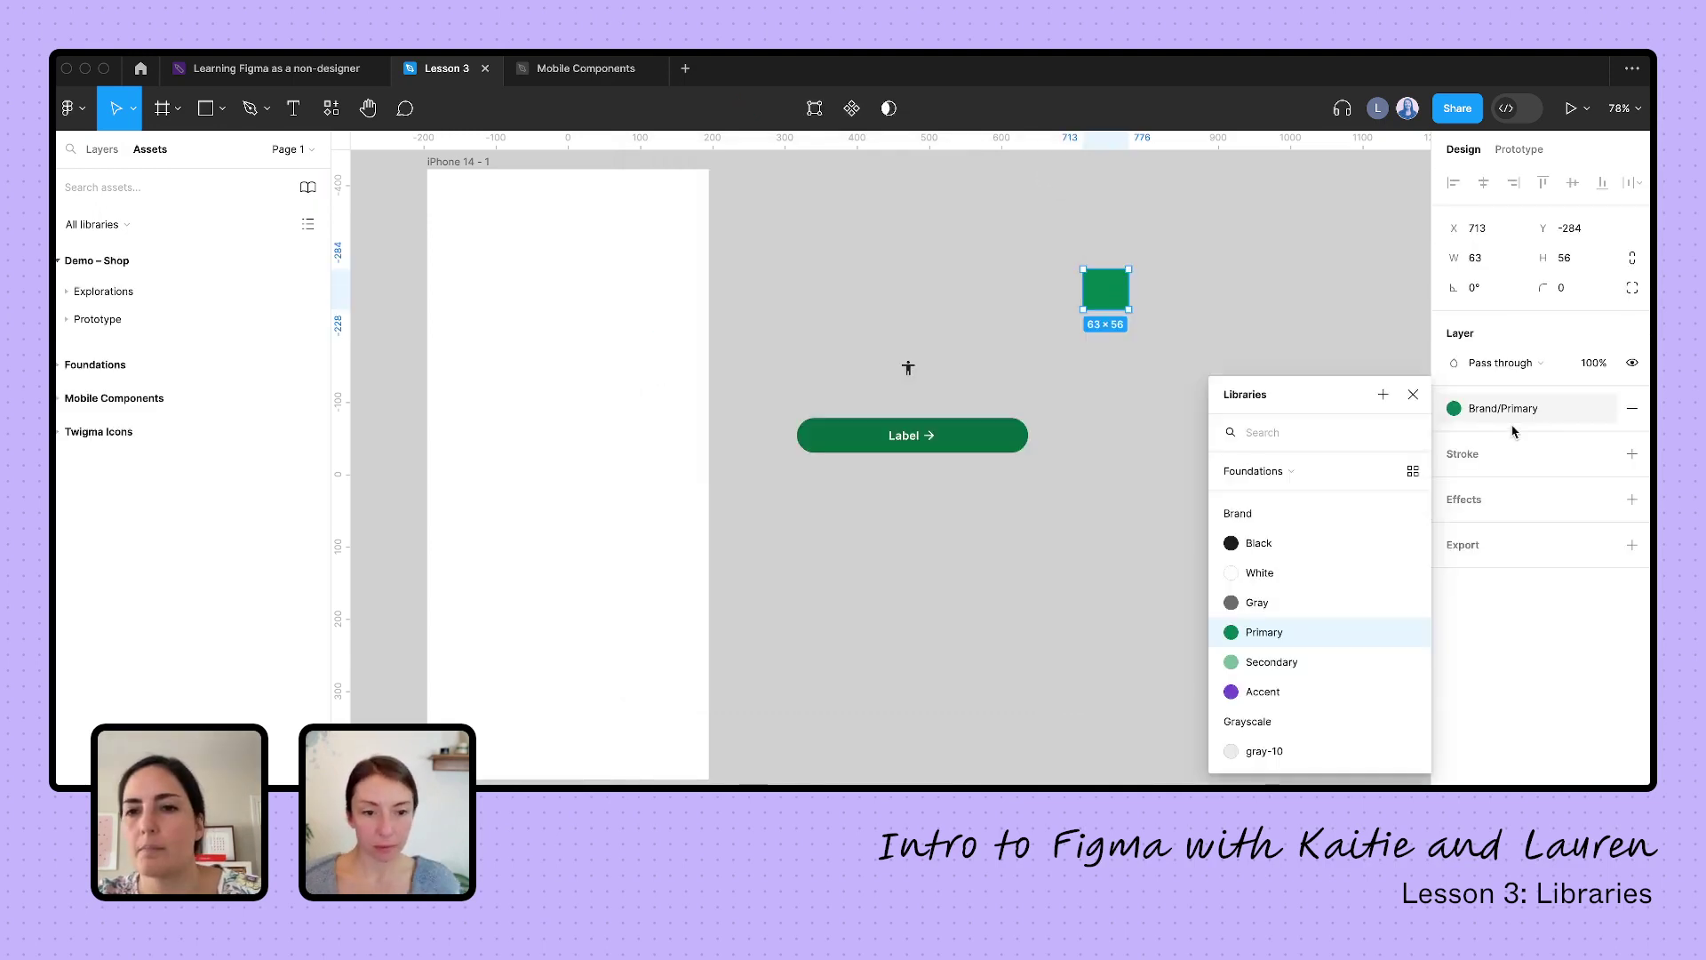
left_click(1494, 408)
left_click(1495, 408)
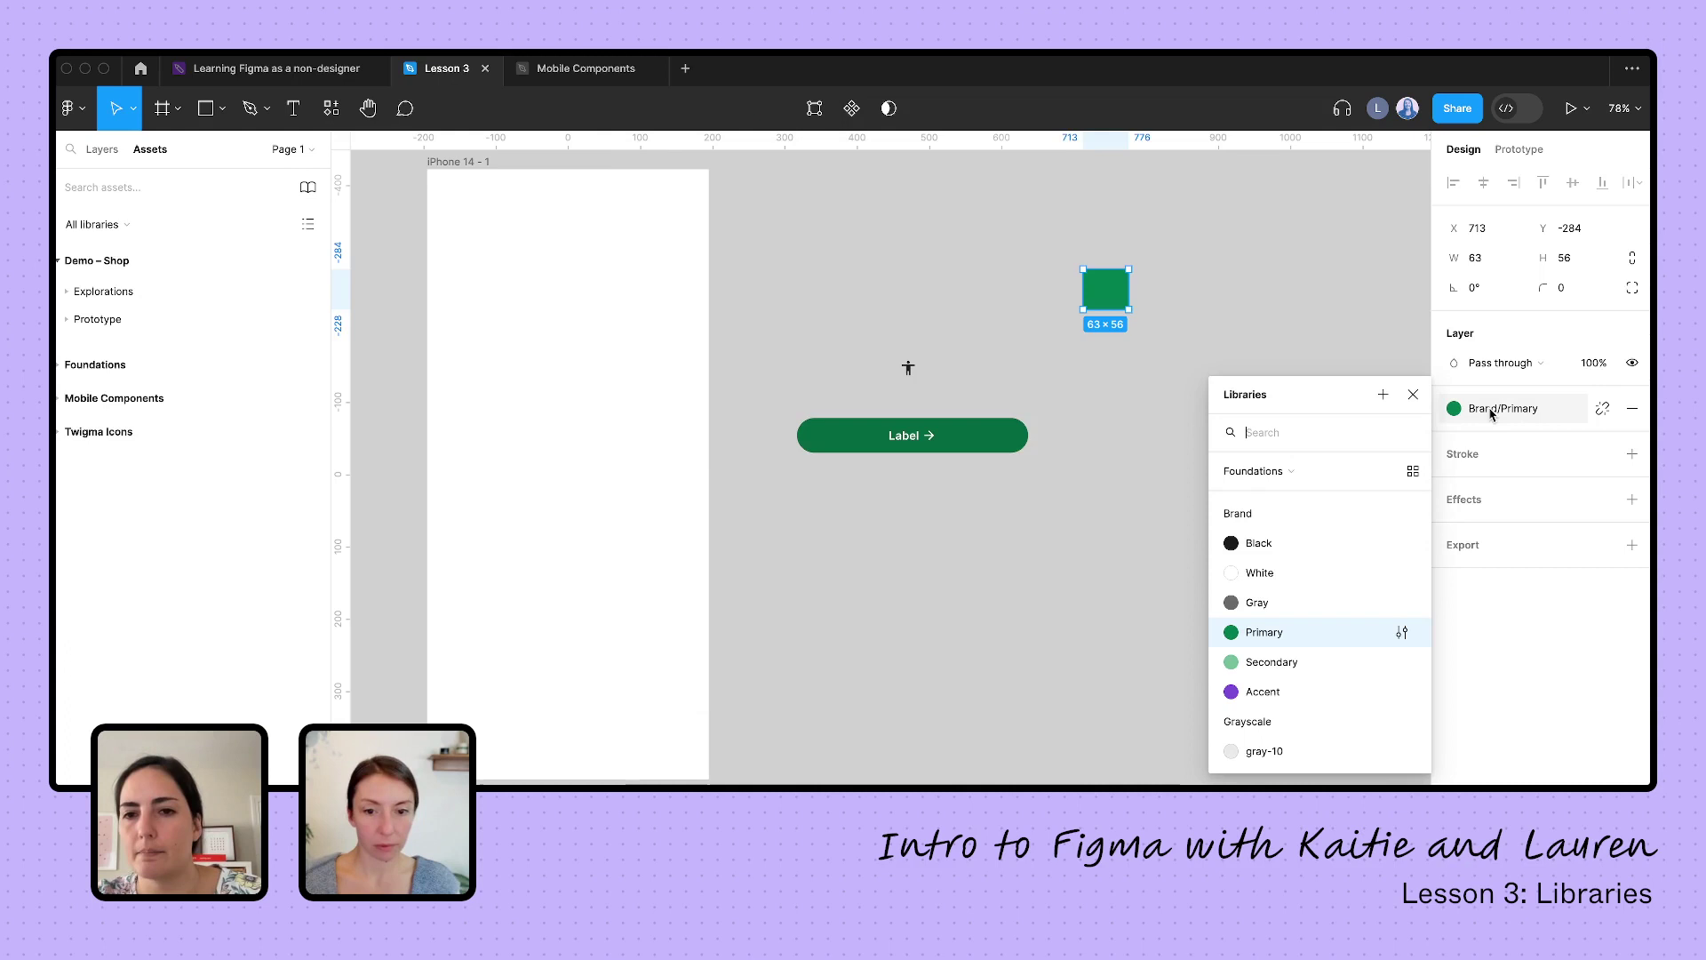
left_click(1250, 477)
left_click(1253, 449)
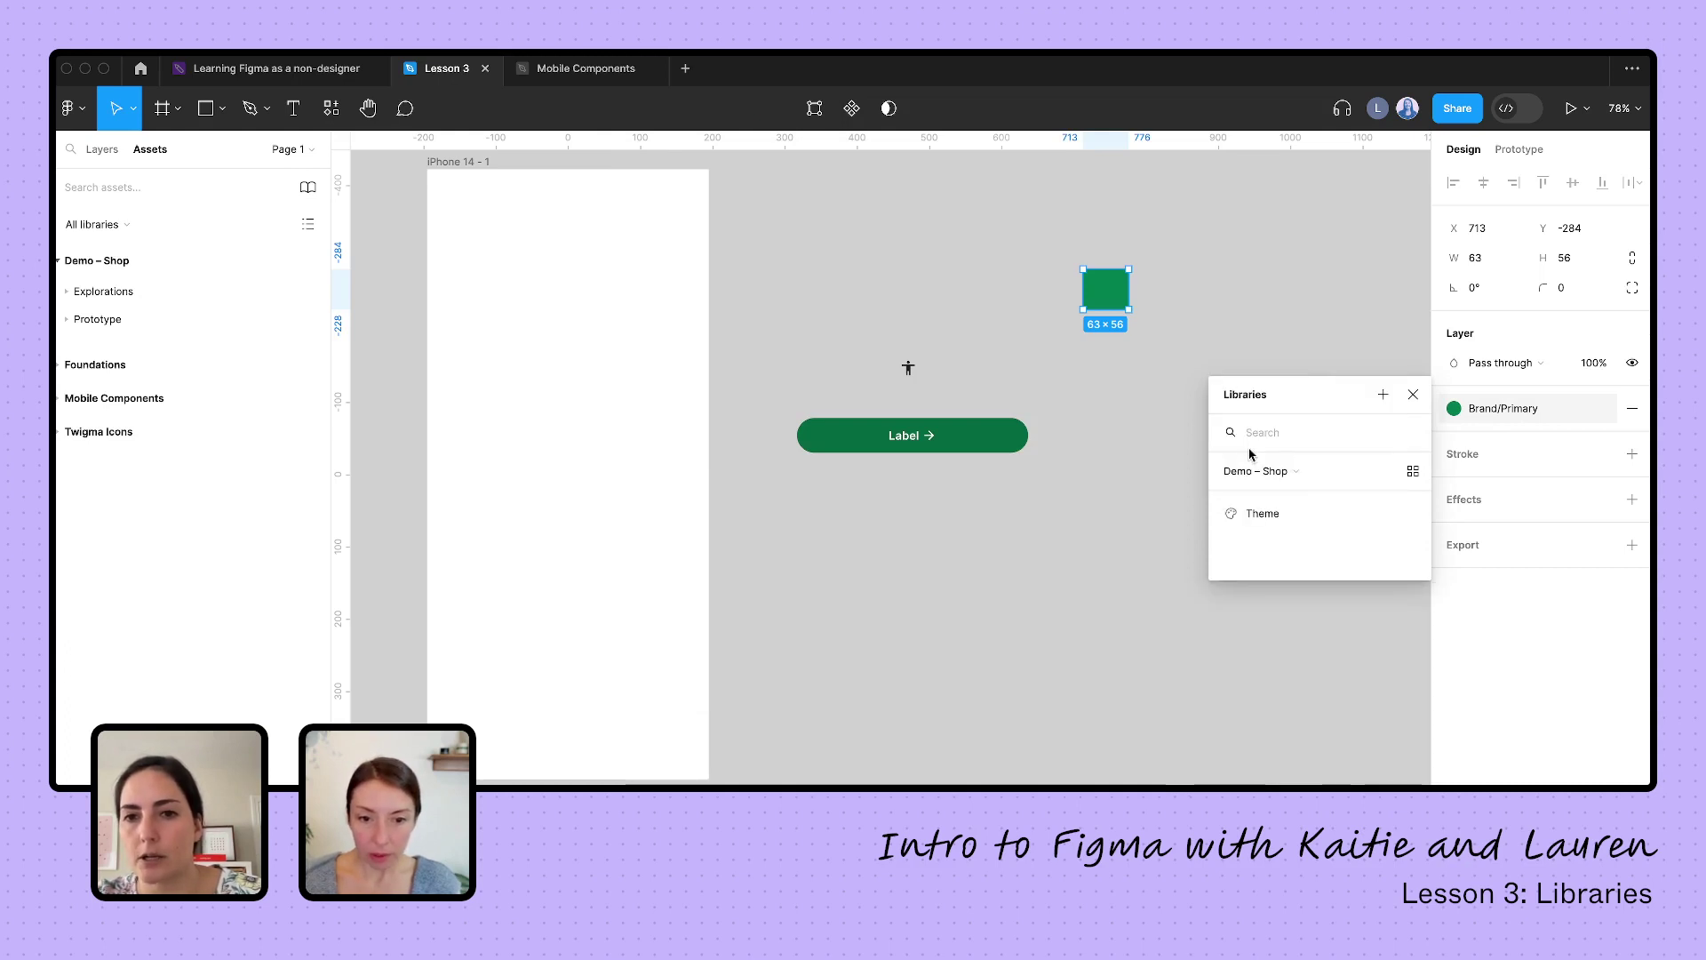
left_click(1240, 516)
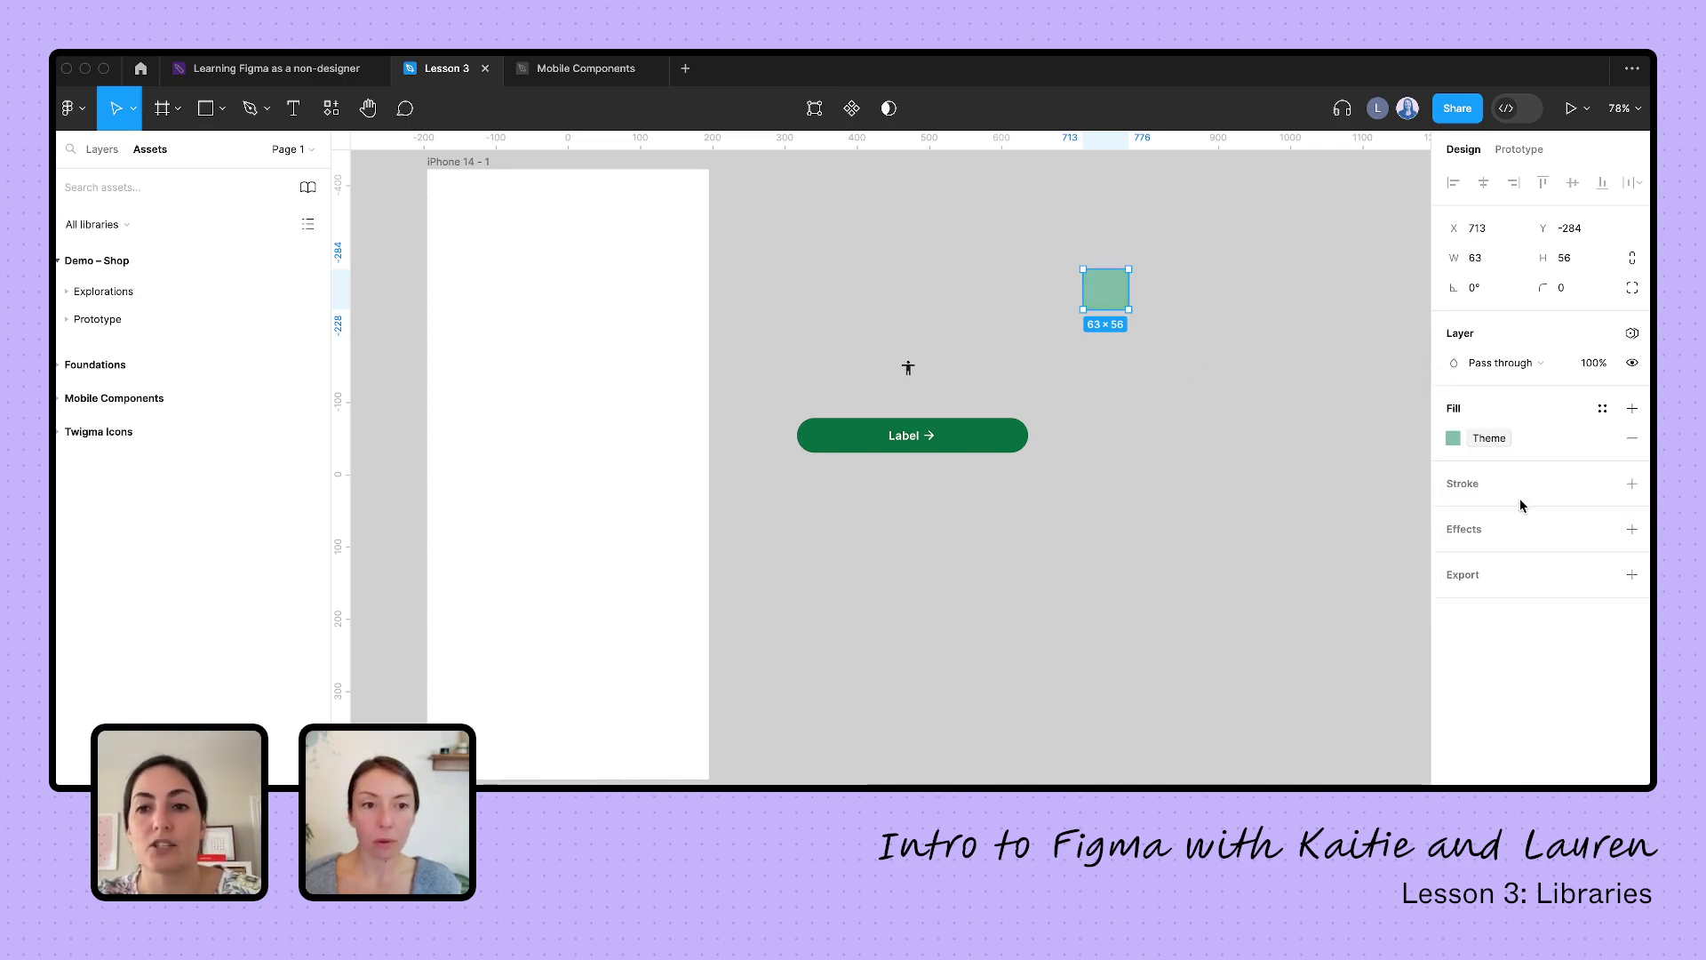
Try Brand/Black from all libraries as the fill, then restore Theme
left_click(1454, 439)
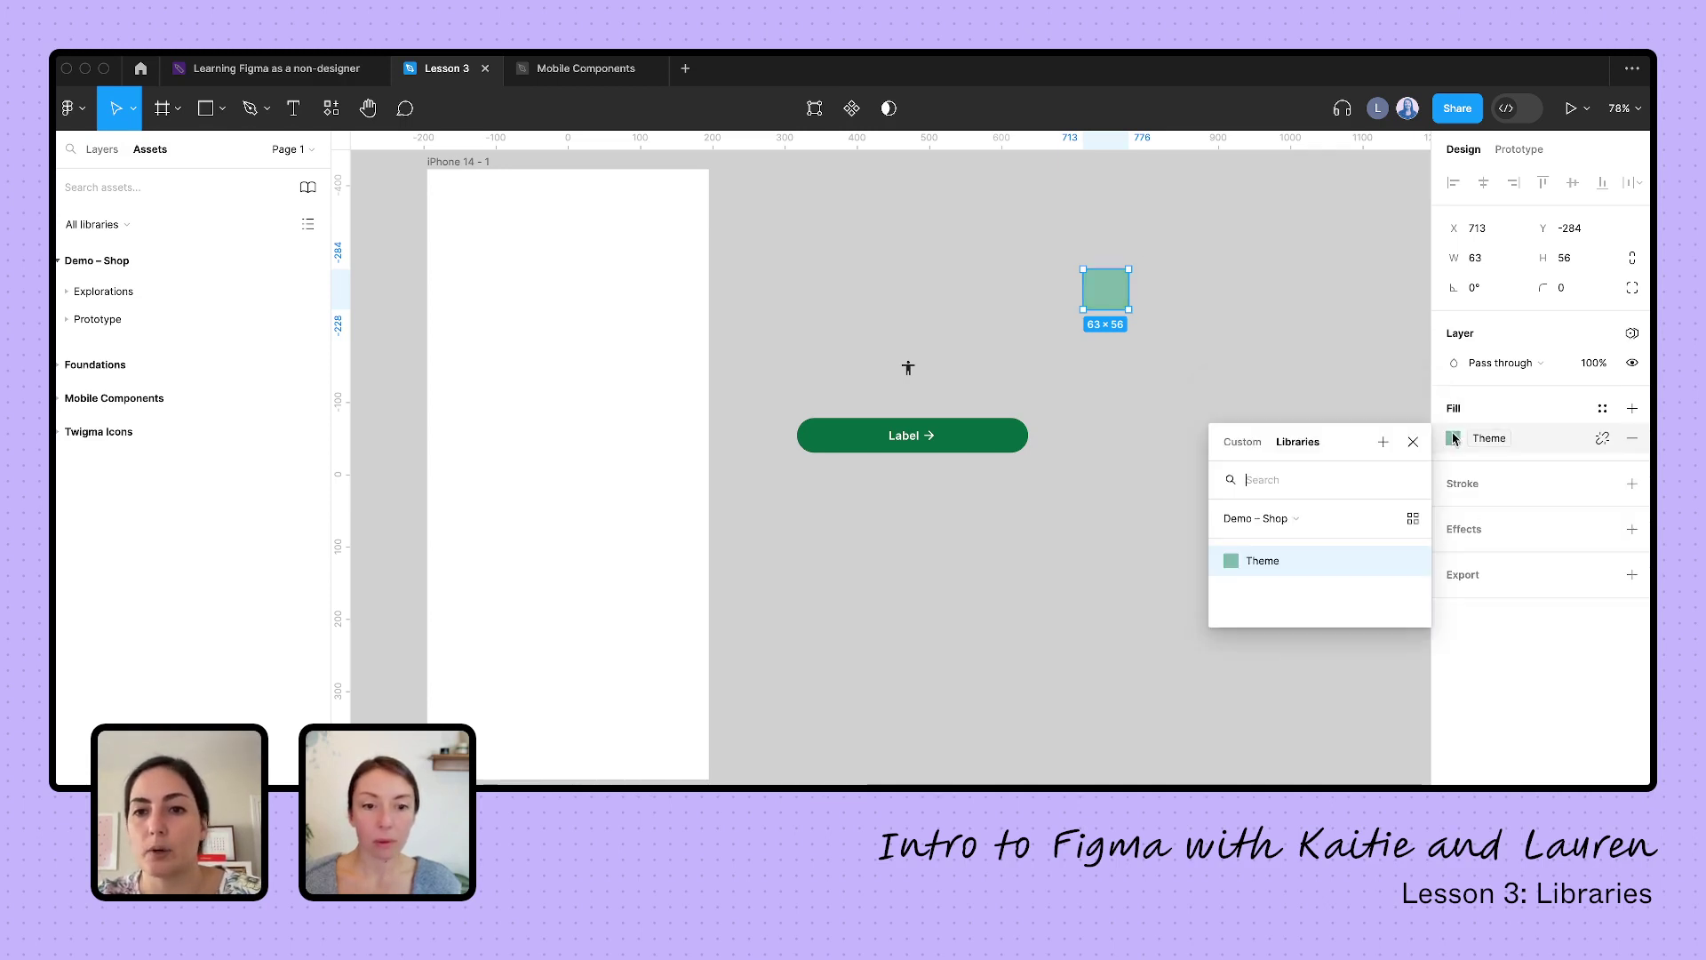
left_click(1273, 522)
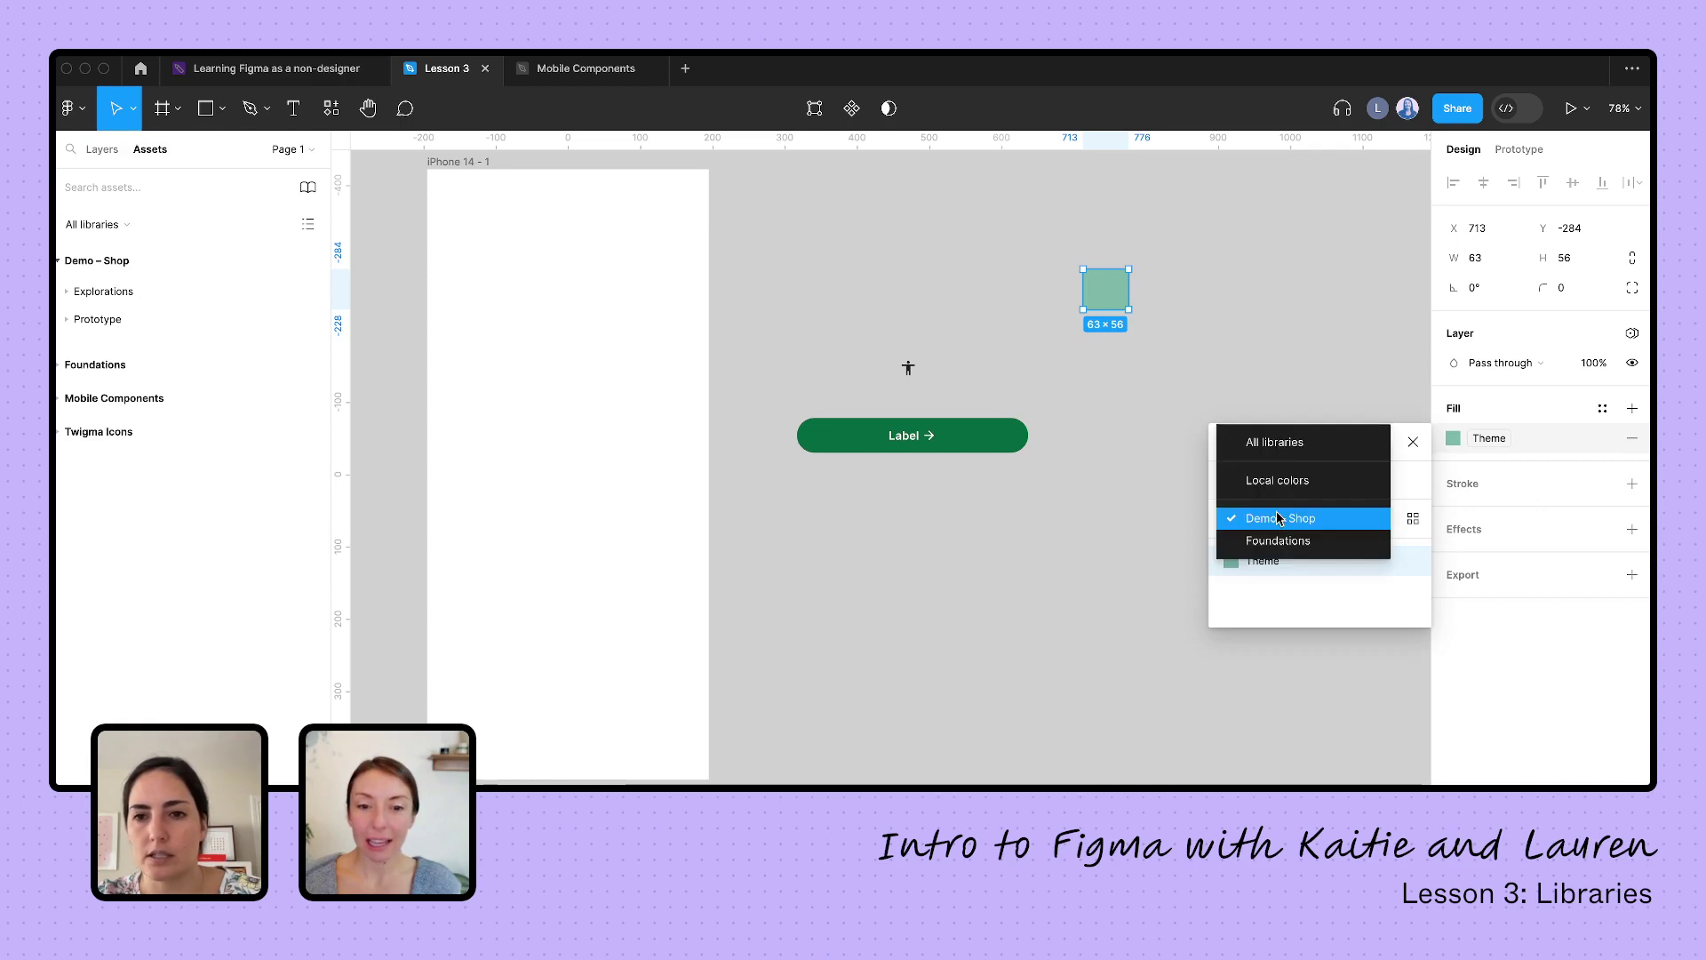
left_click(1269, 444)
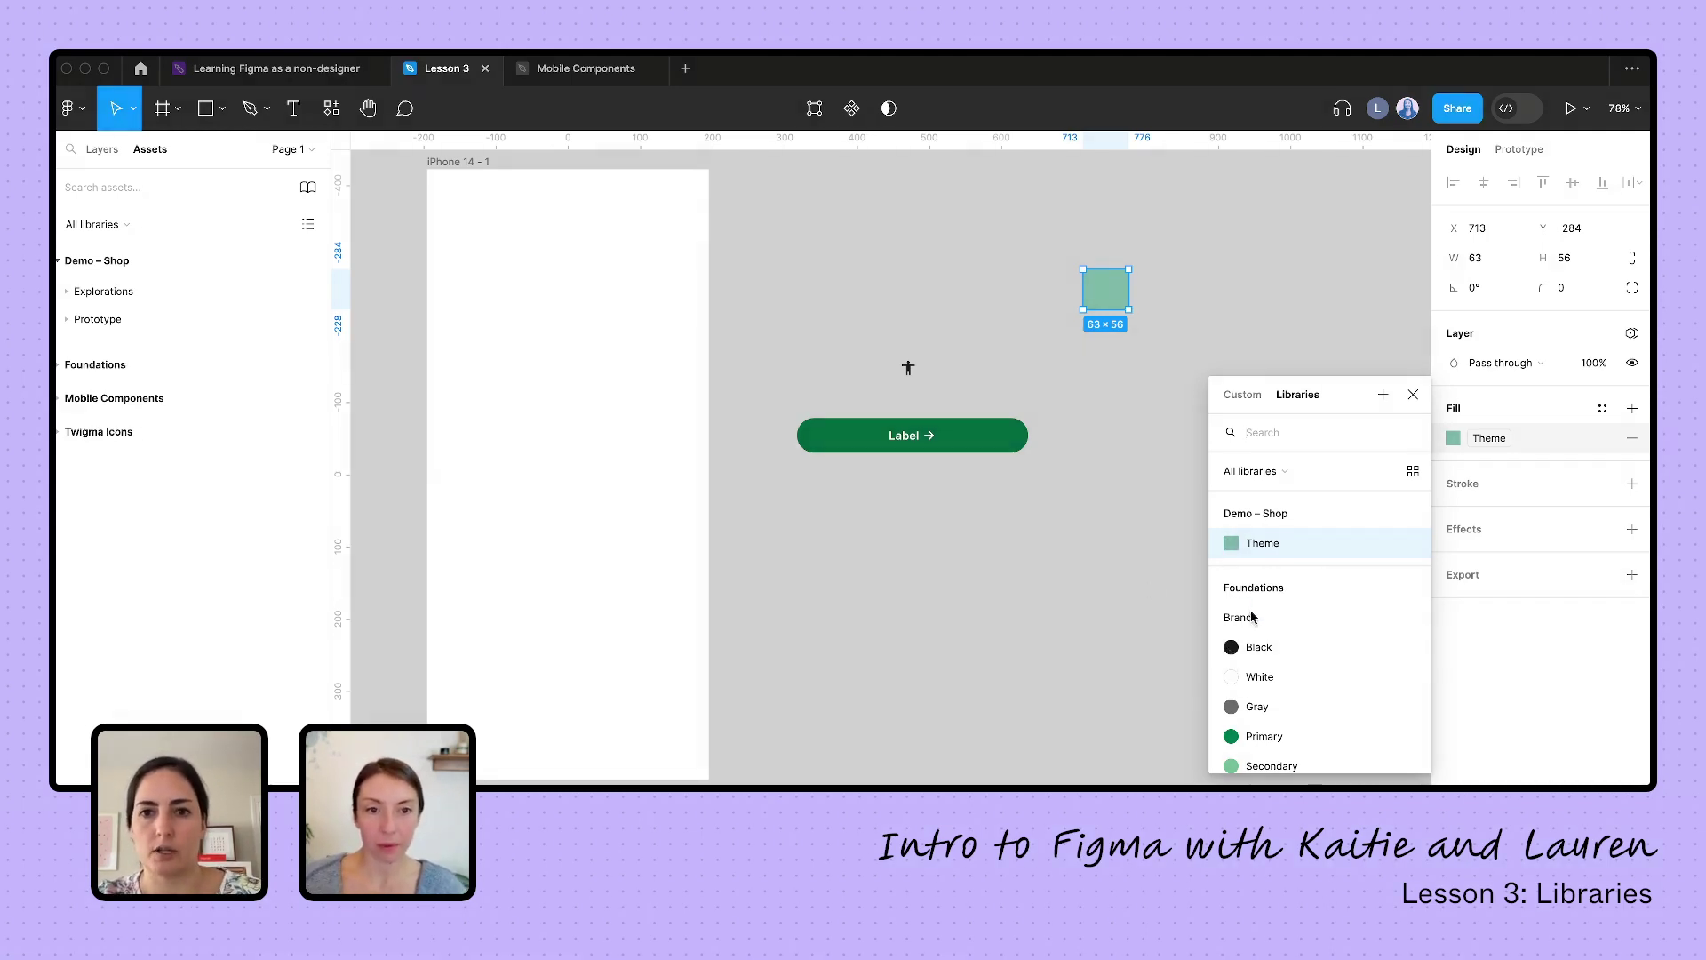
left_click(1257, 648)
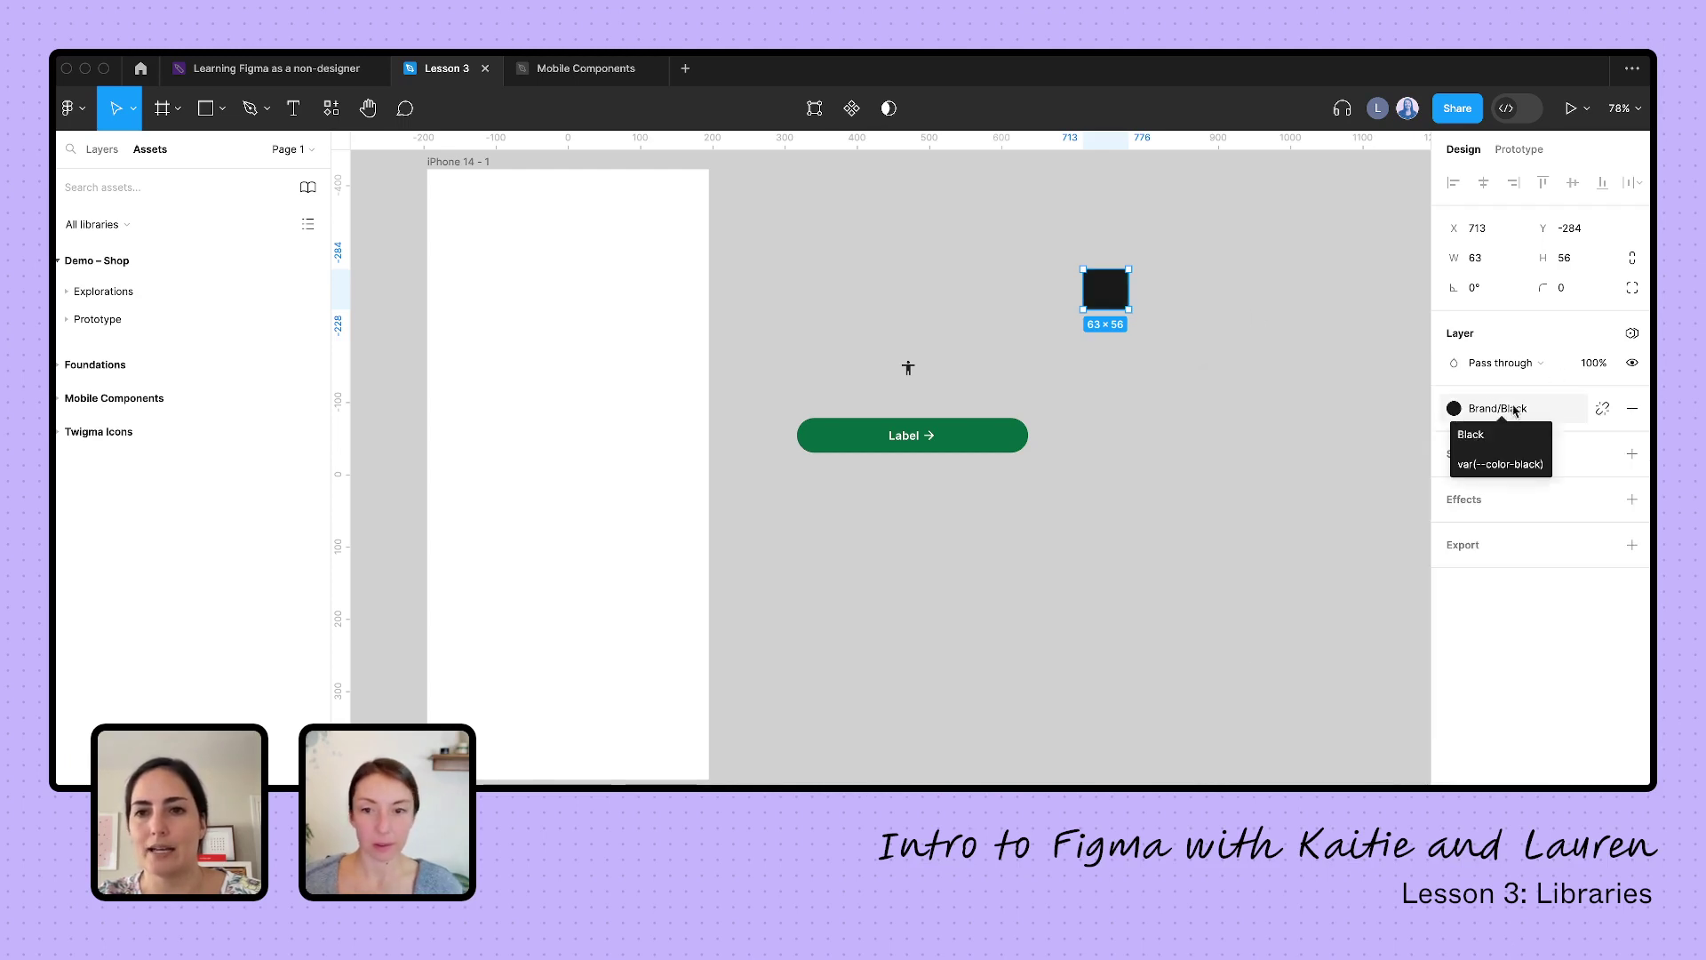
left_click(1461, 410)
left_click(1262, 545)
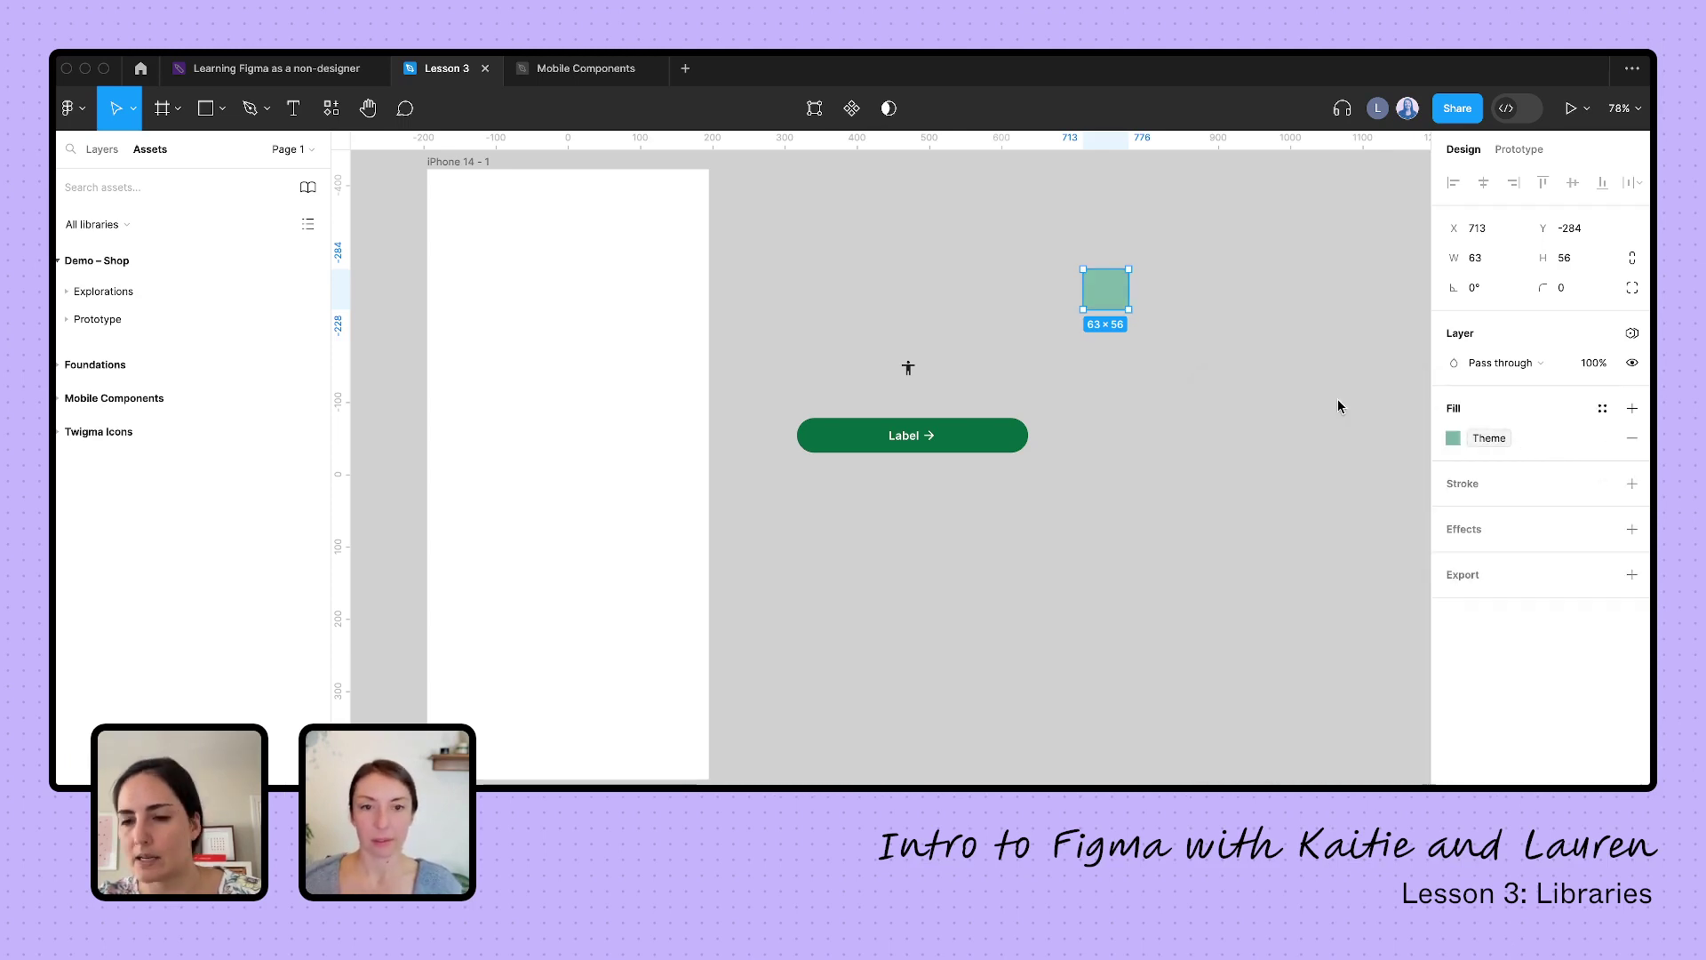
left_click(1200, 314)
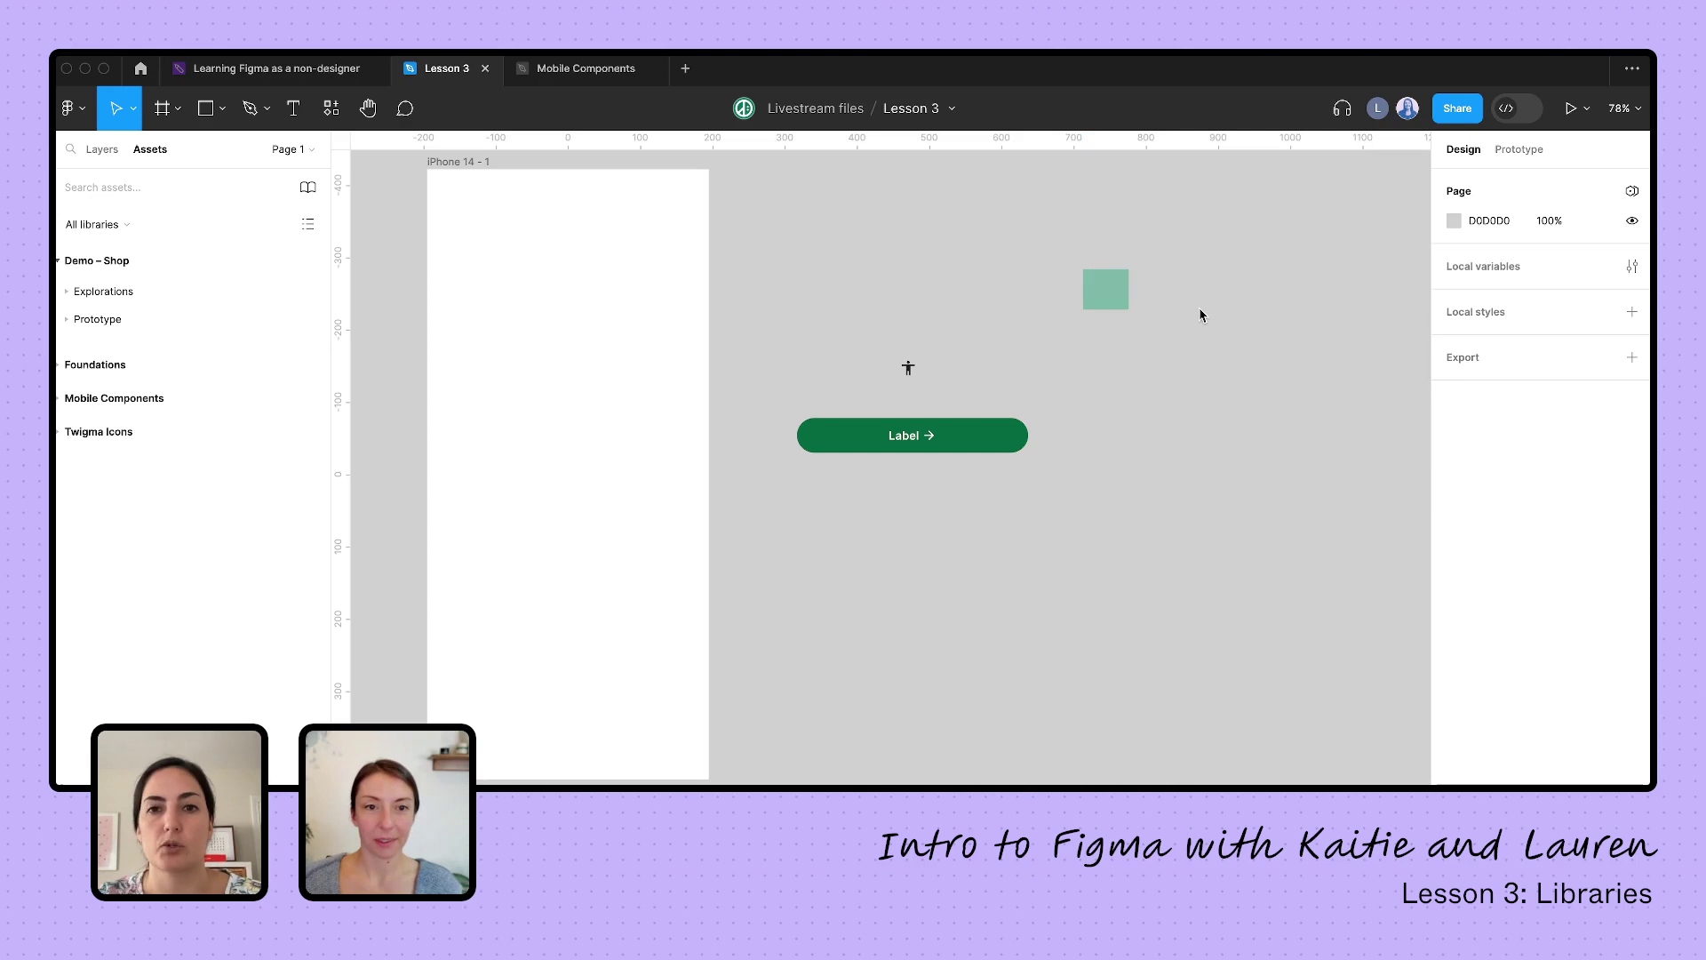
left_click(1117, 296)
left_click(1225, 257)
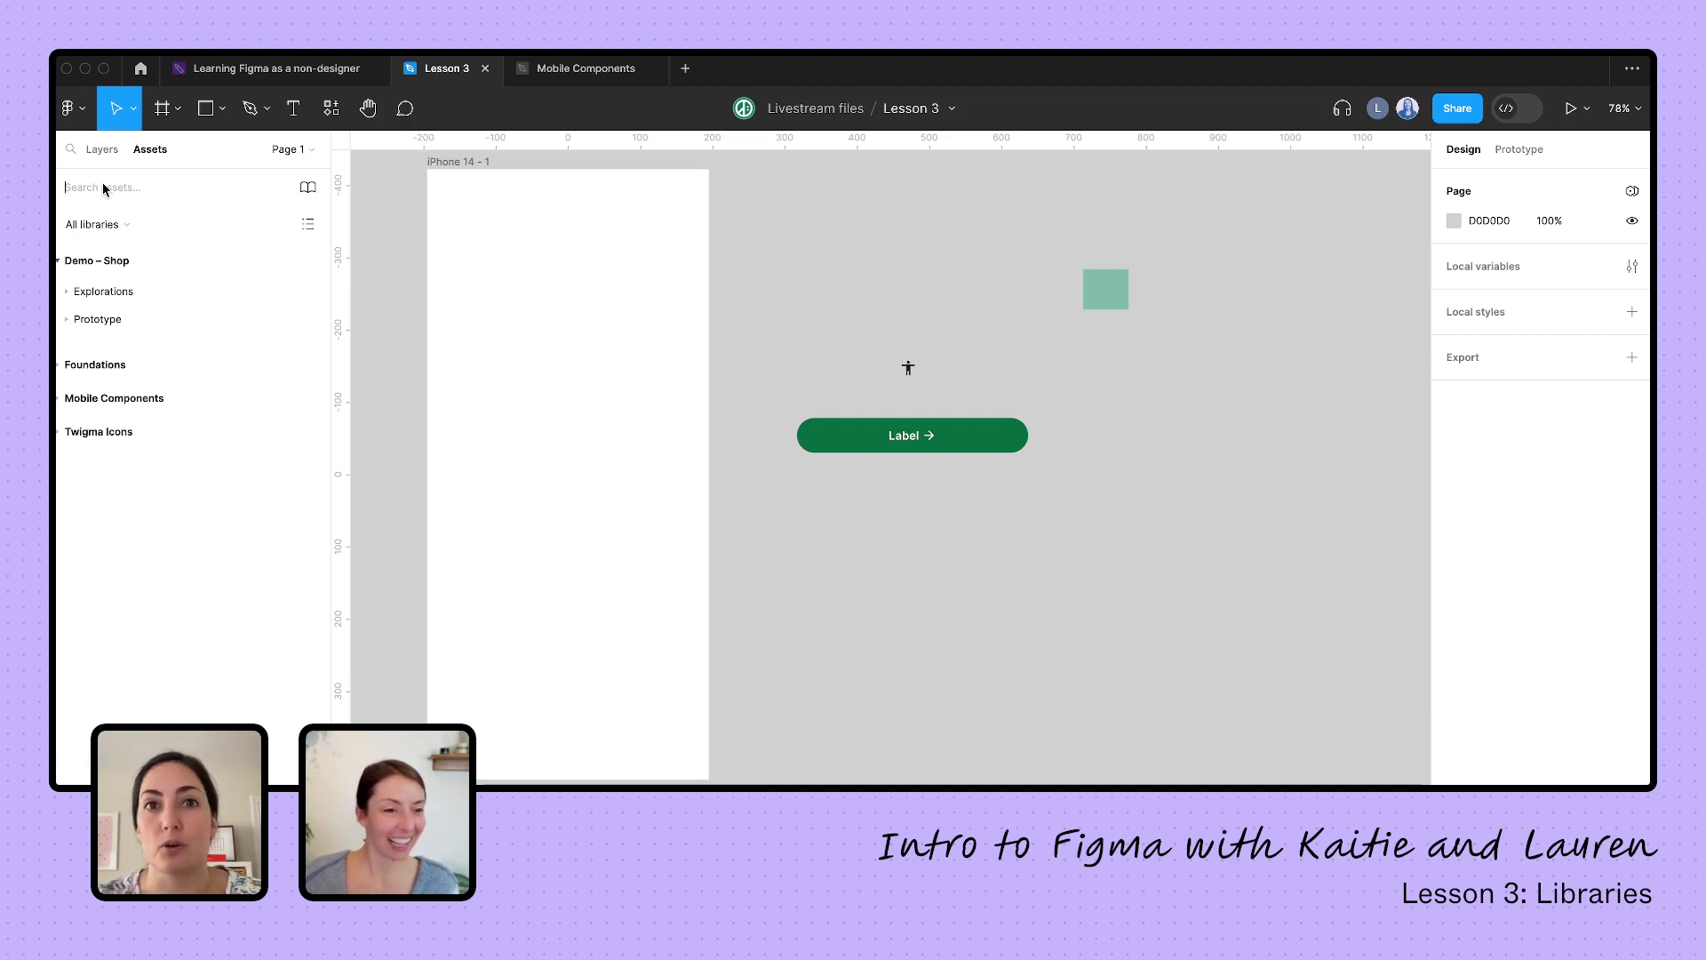
type("button")
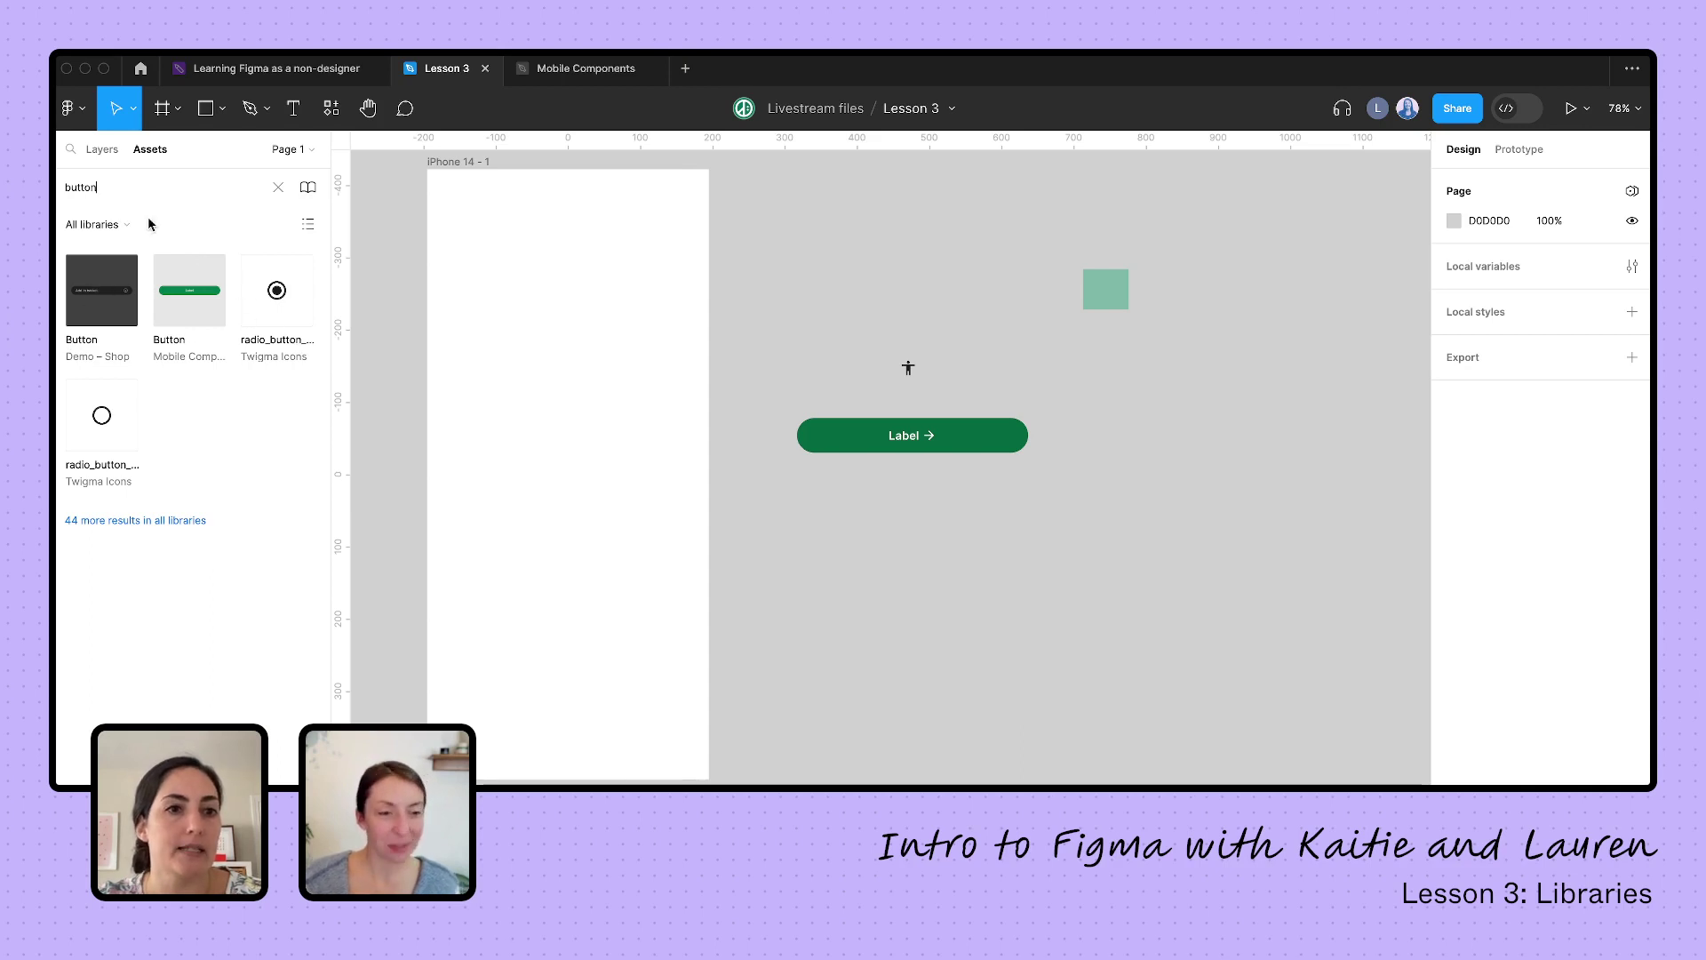
left_click(113, 229)
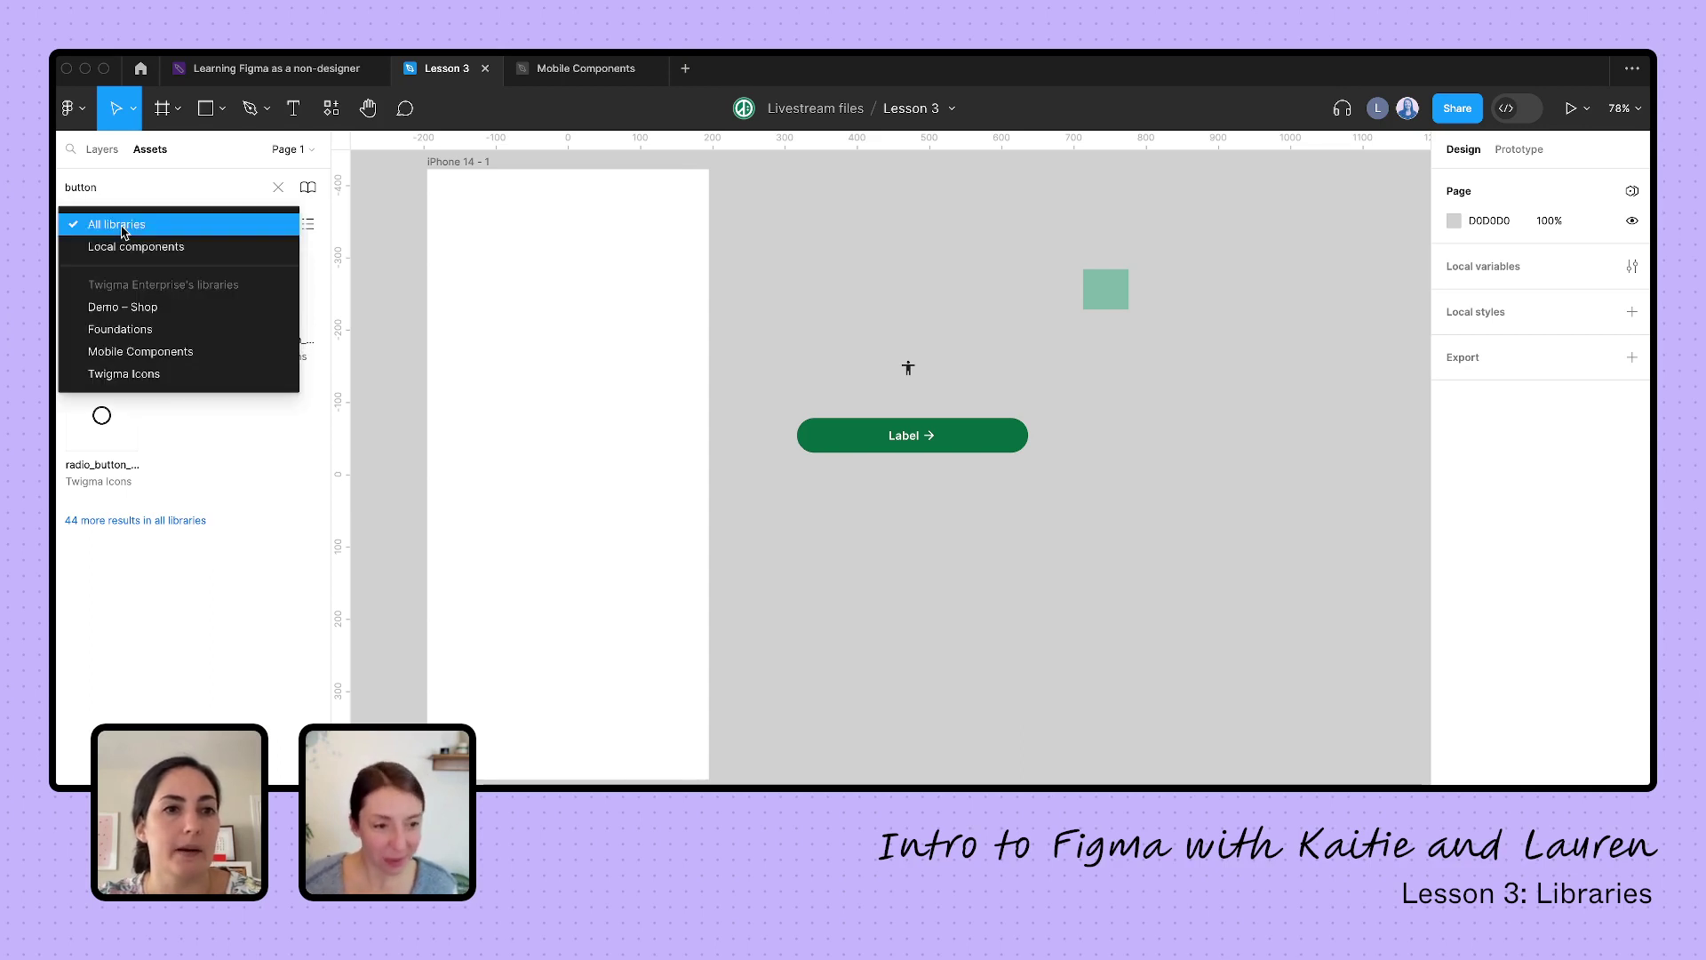
left_click(134, 352)
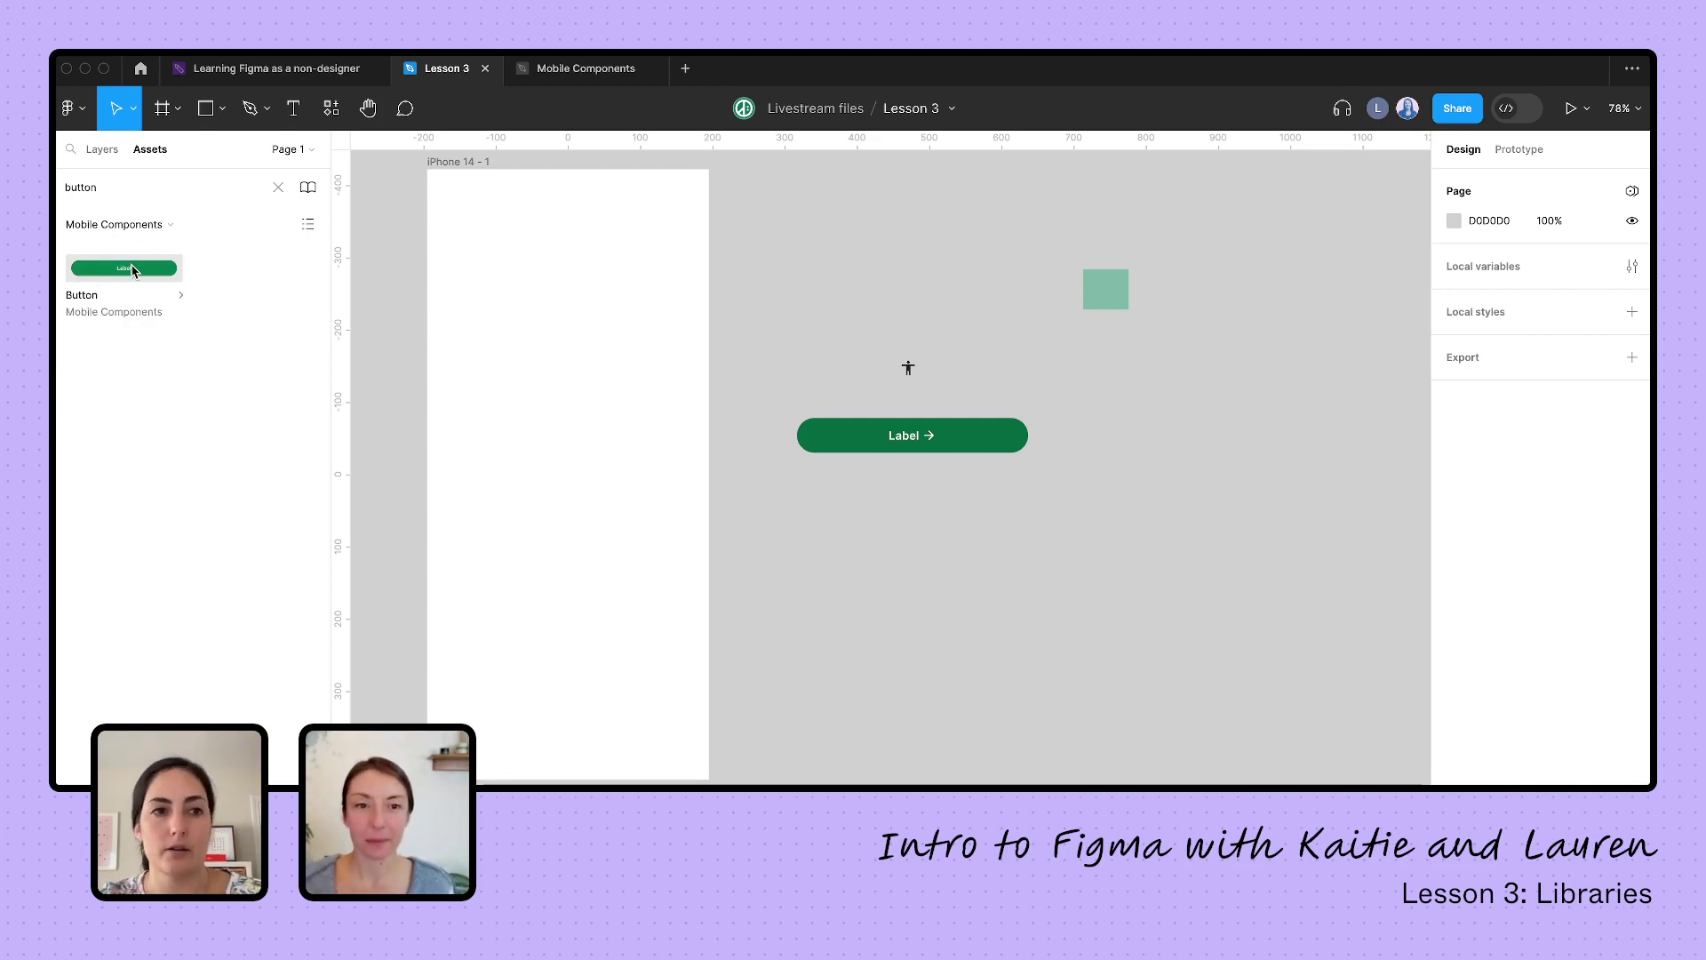
left_click(117, 226)
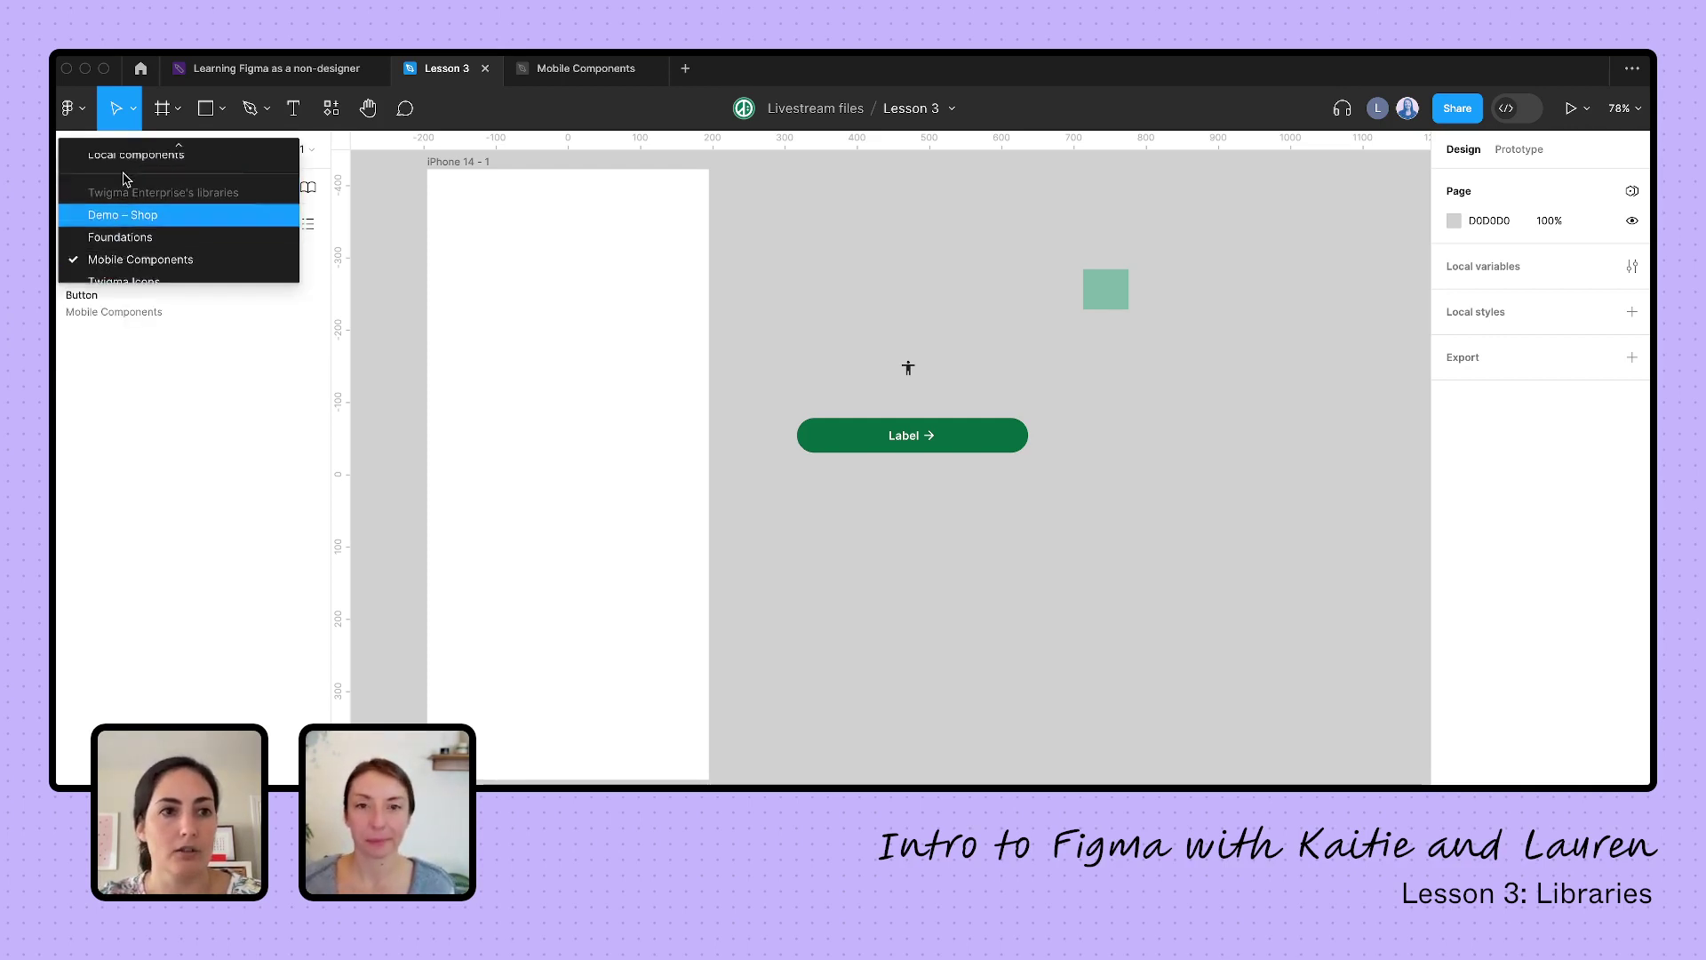
left_click(120, 156)
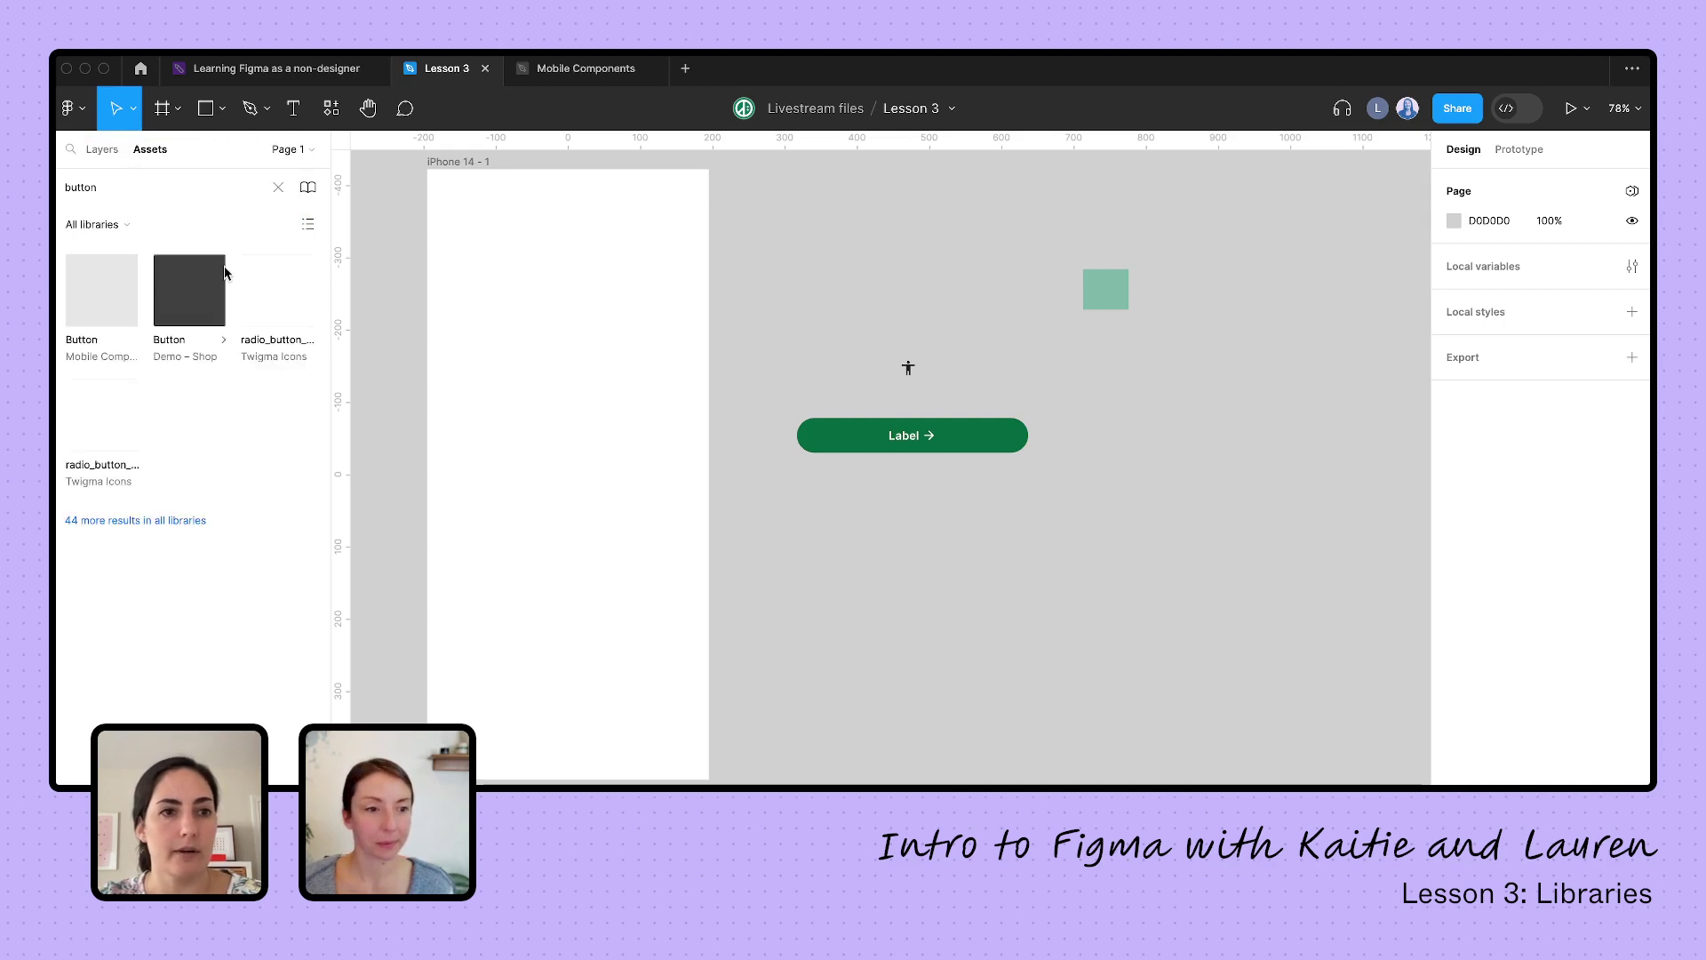
left_click(137, 519)
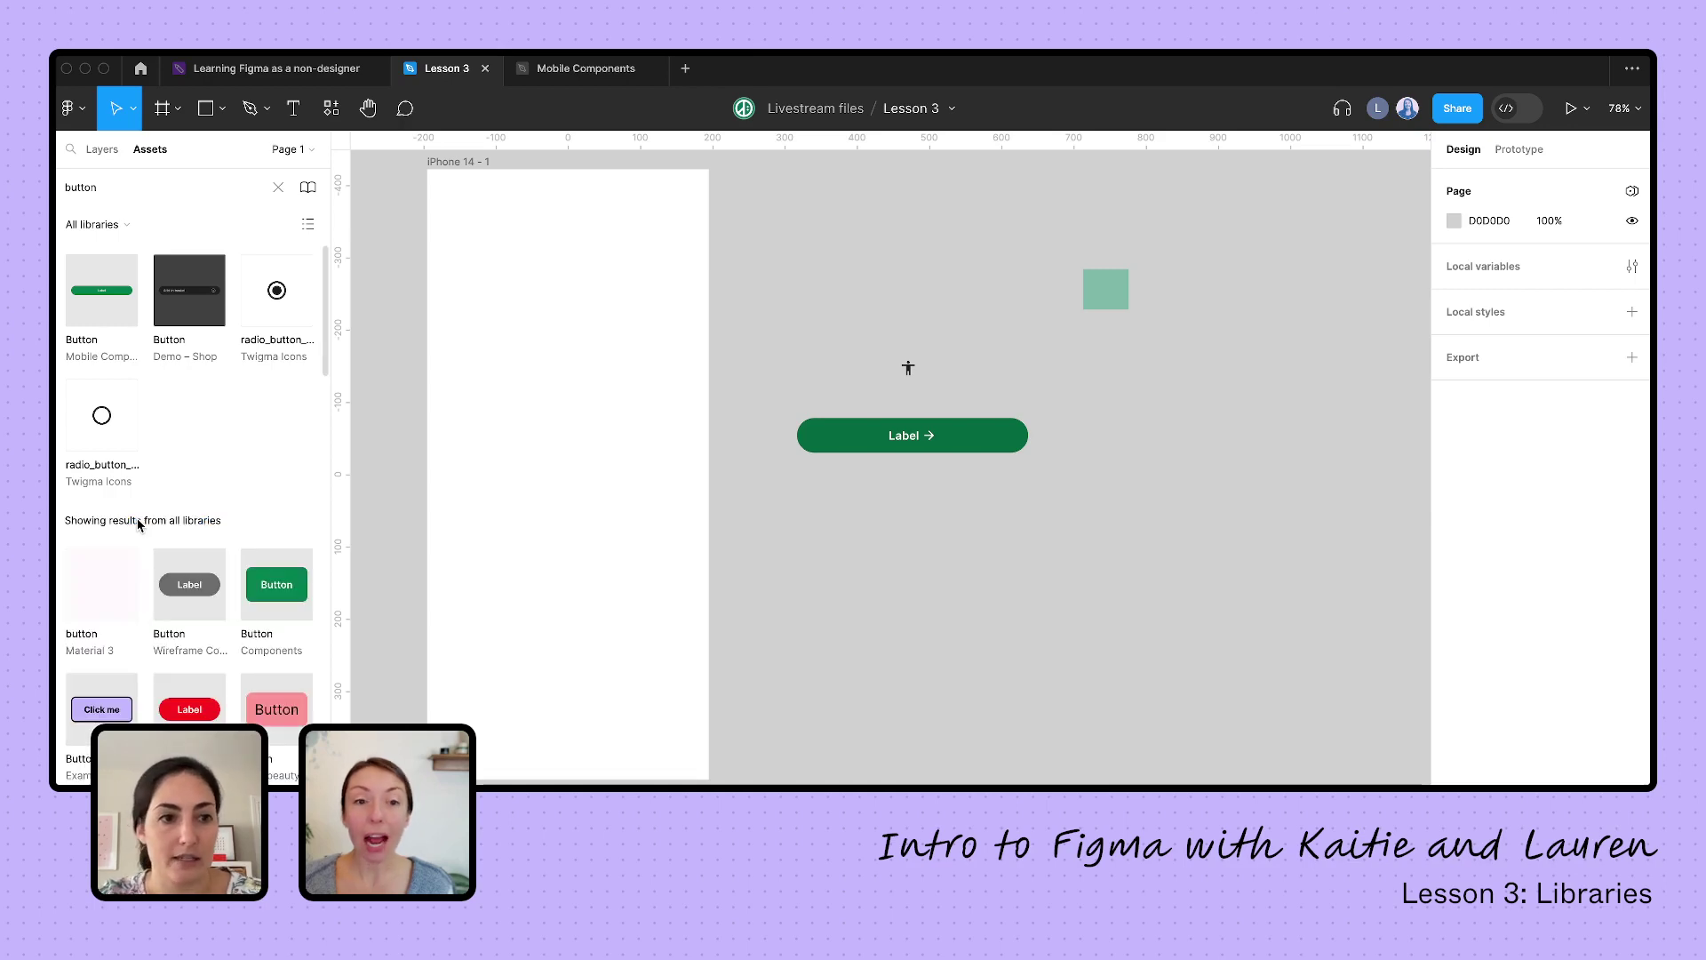
scroll(137, 589, "down", 10)
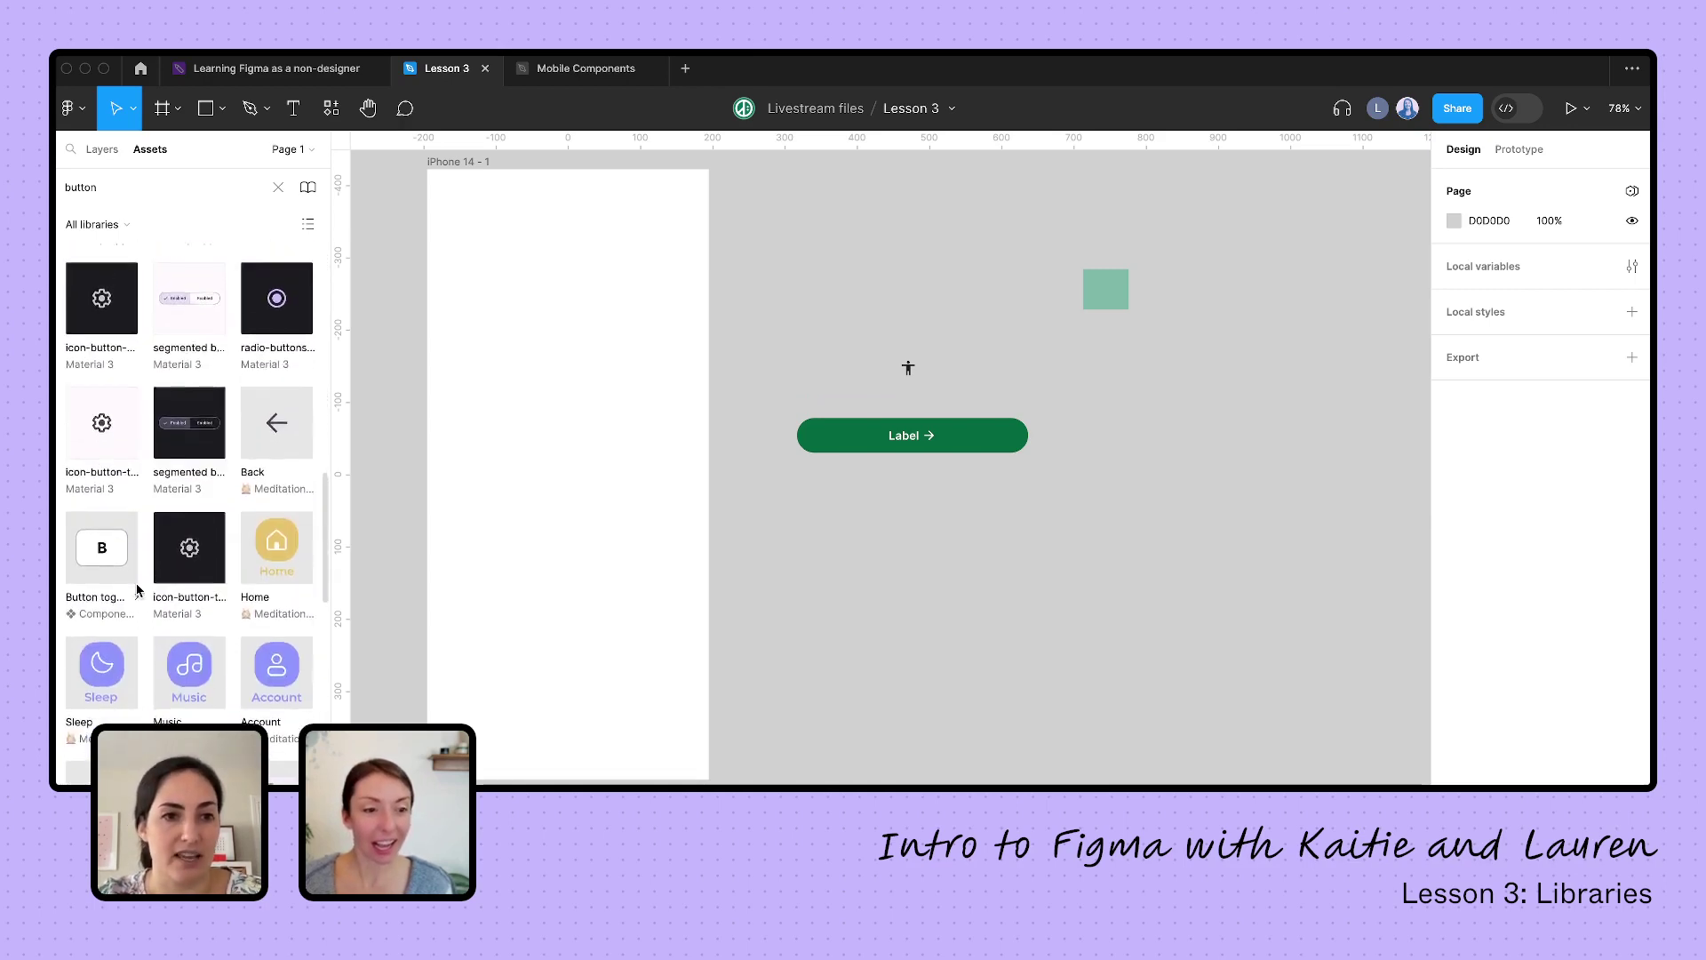
scroll(137, 589, "up", 8)
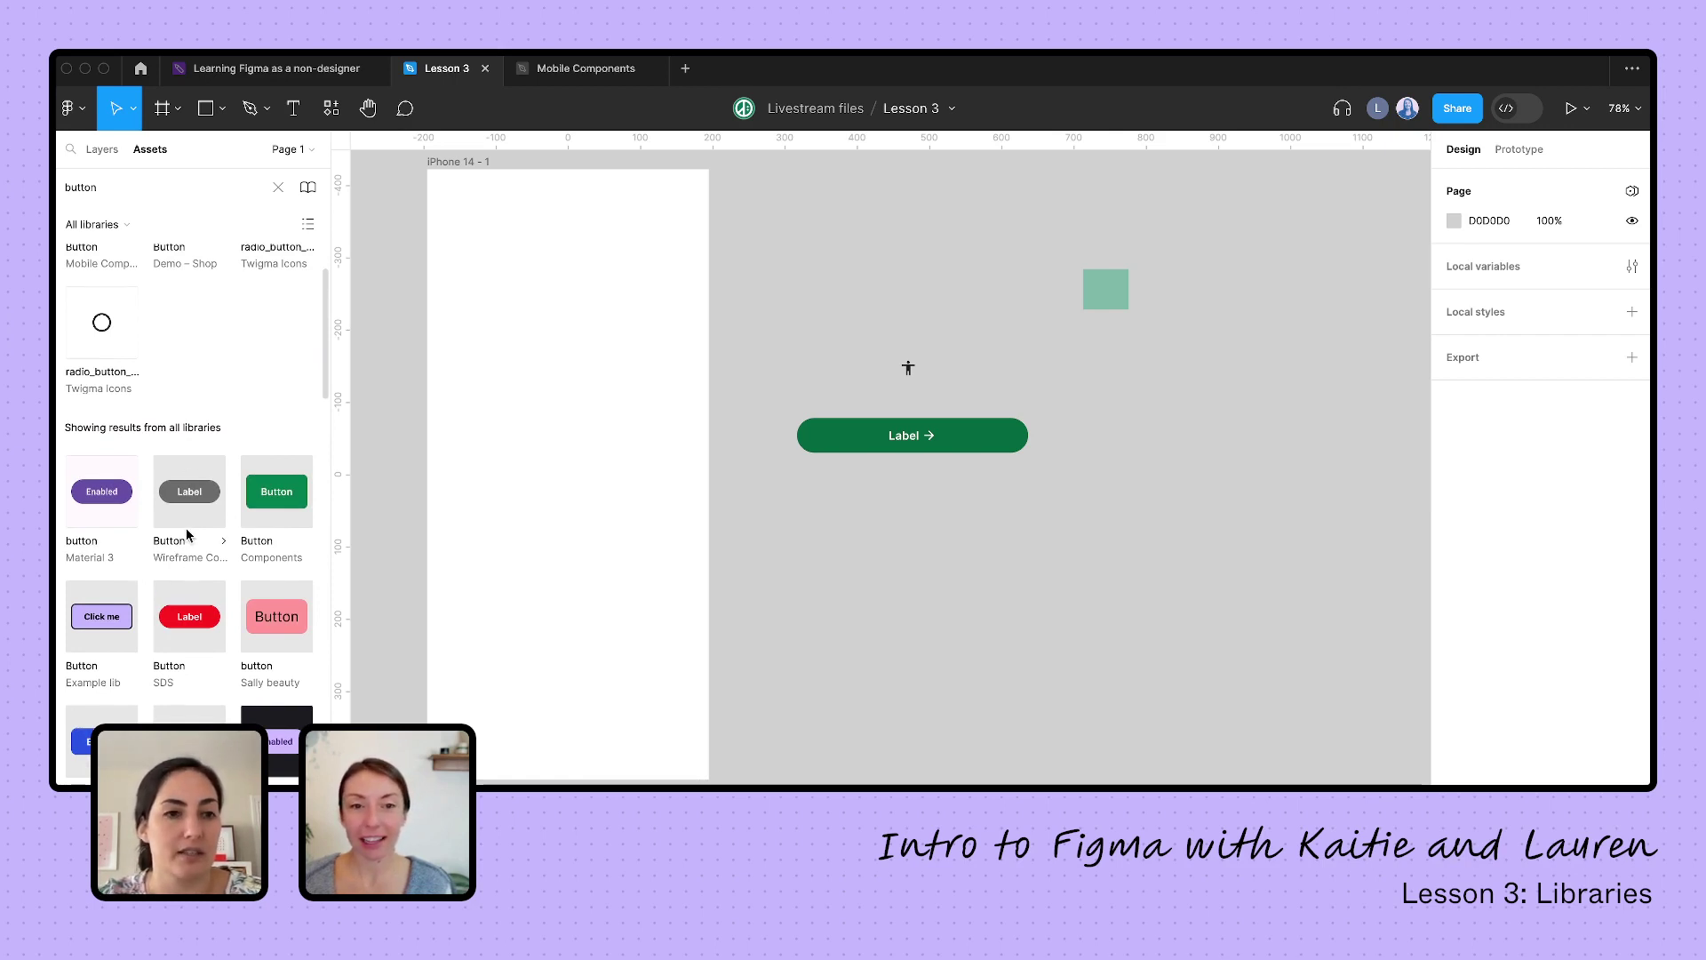
scroll(187, 535, "up", 2)
left_click(278, 187)
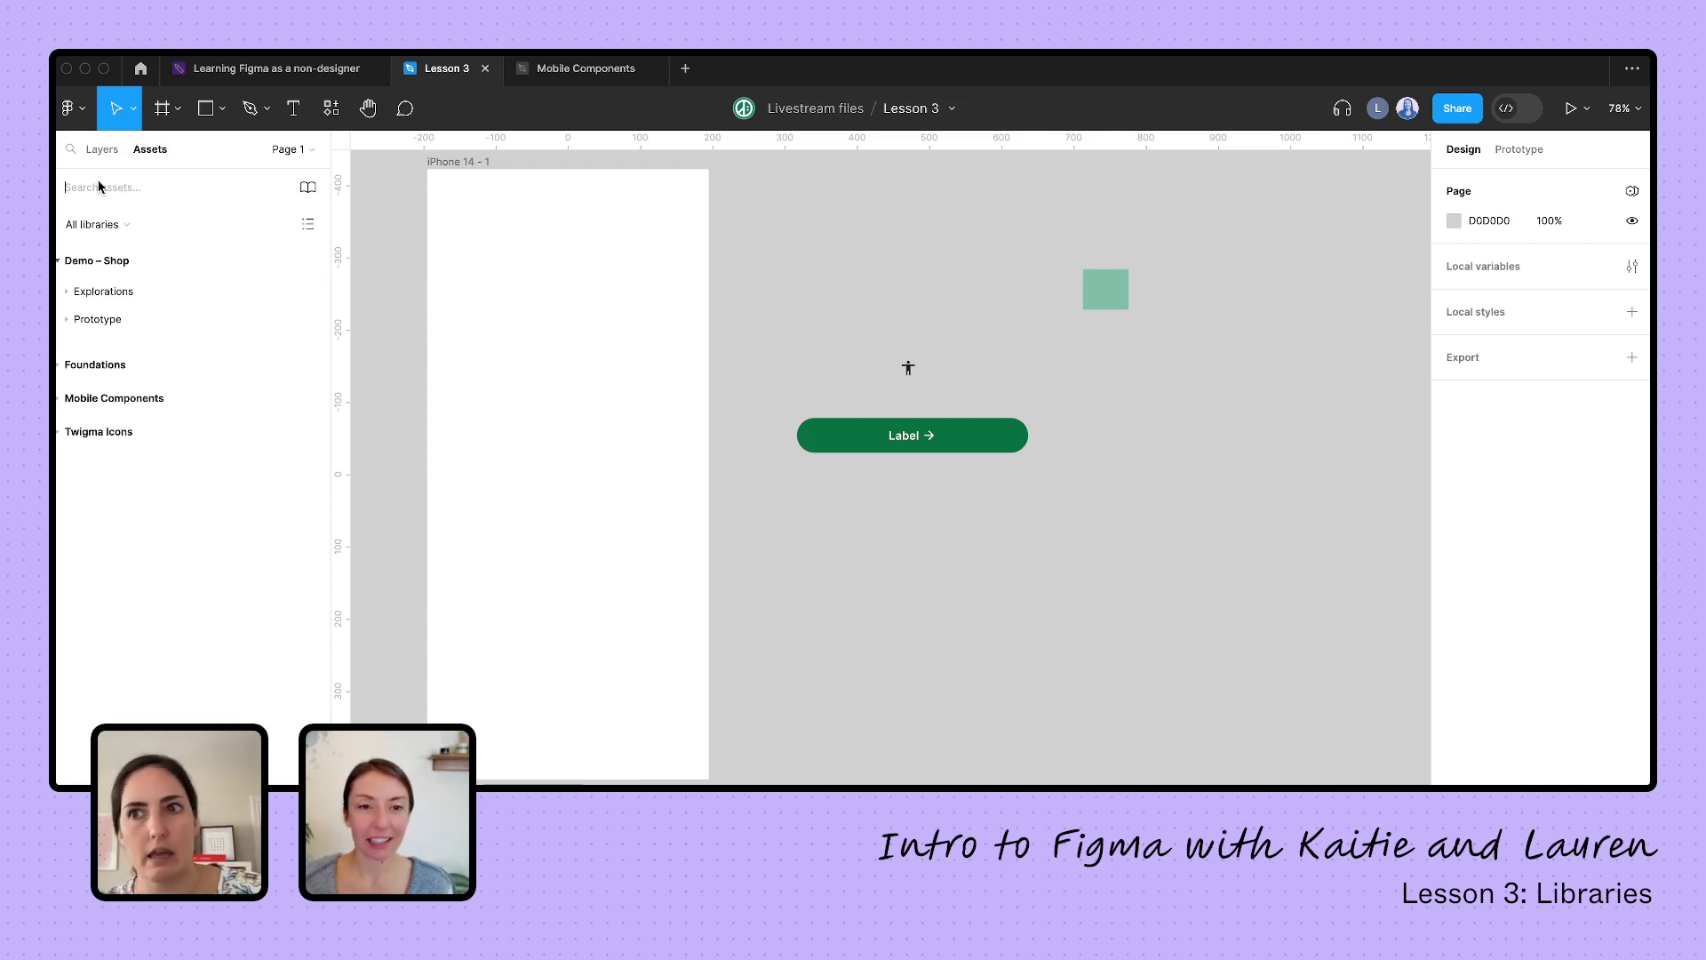
type("heart")
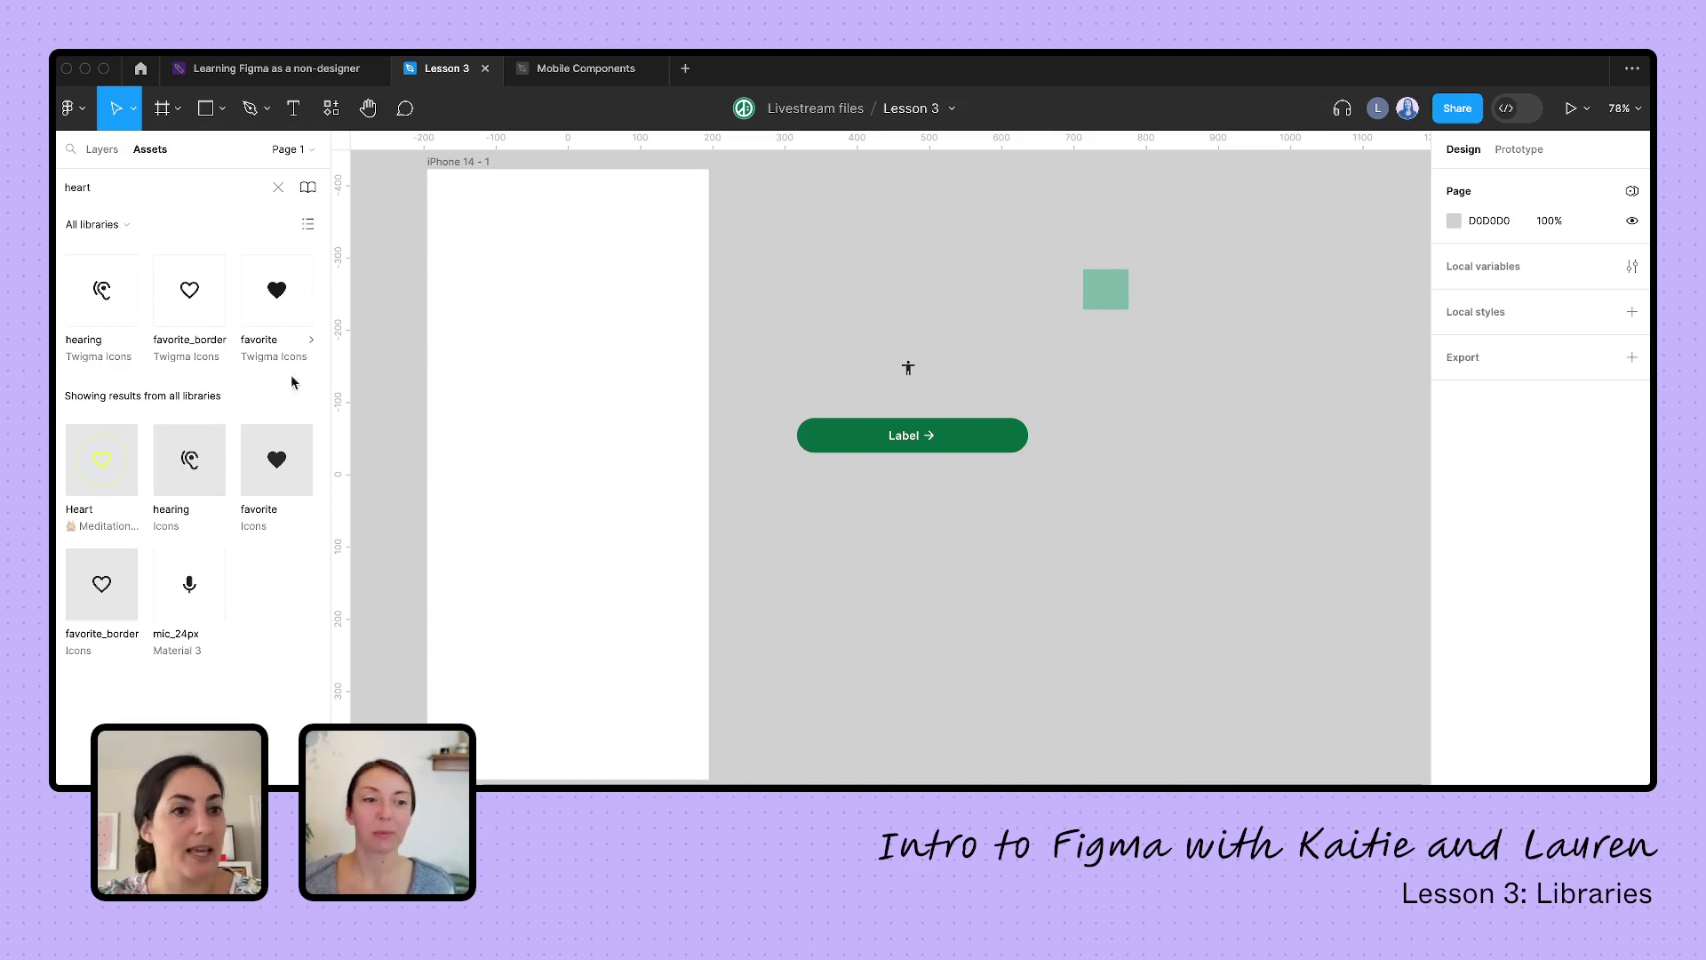
left_click(273, 469)
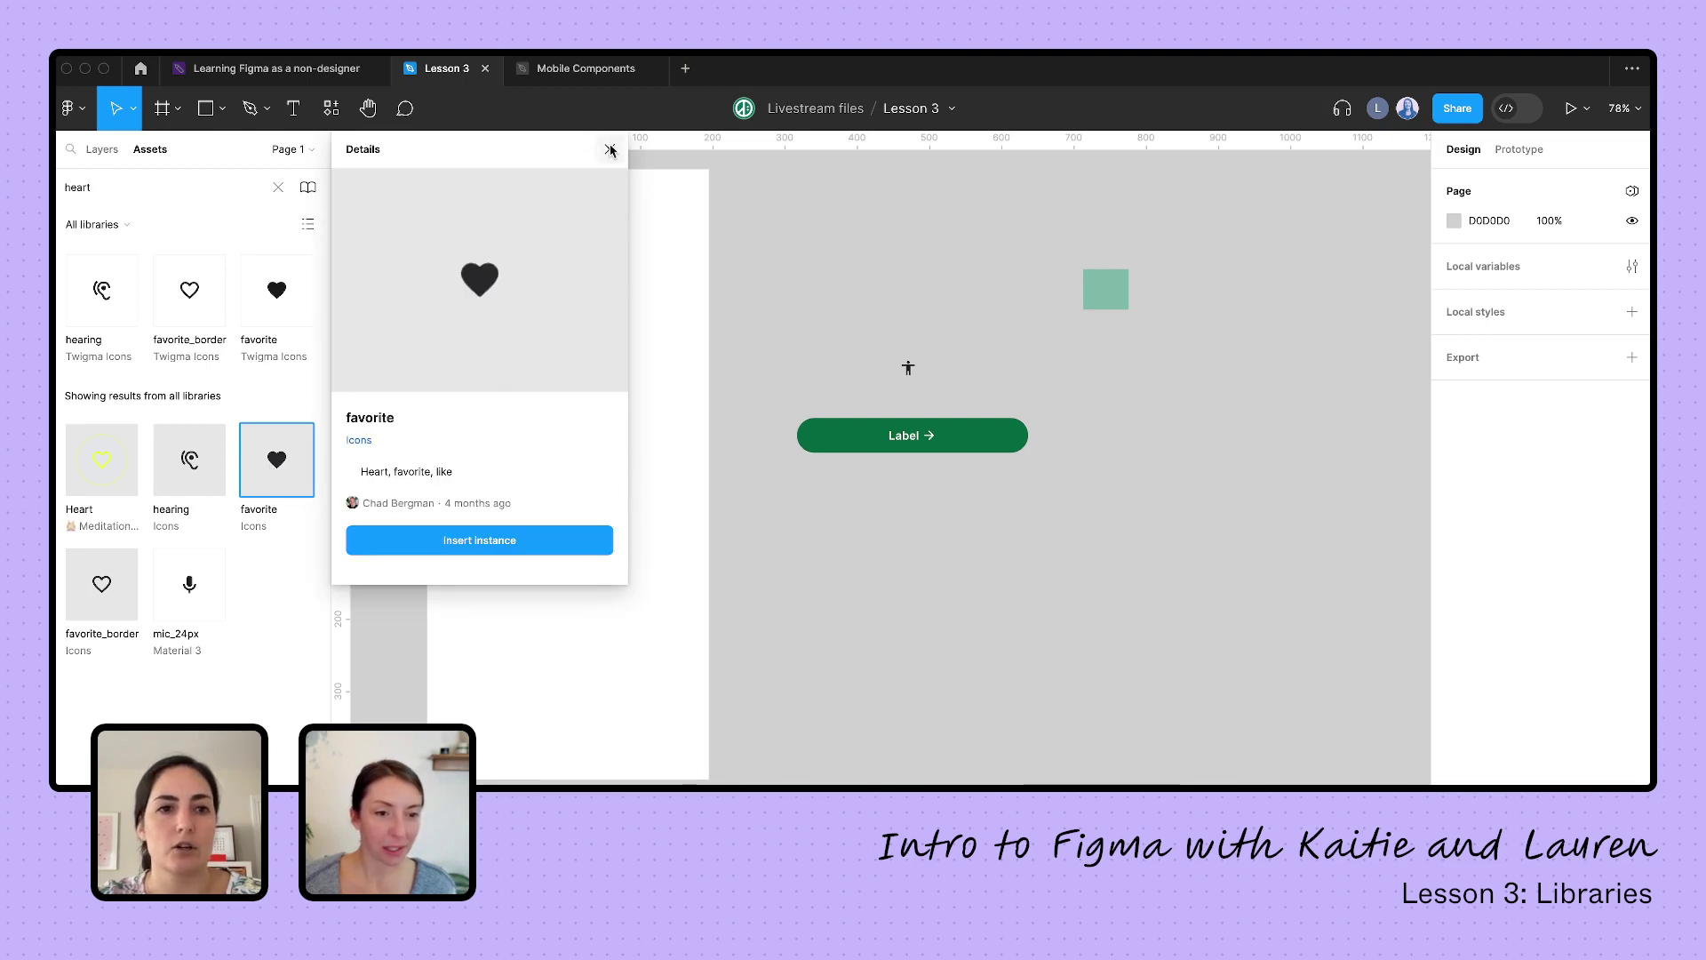
left_click(609, 149)
left_click(309, 509)
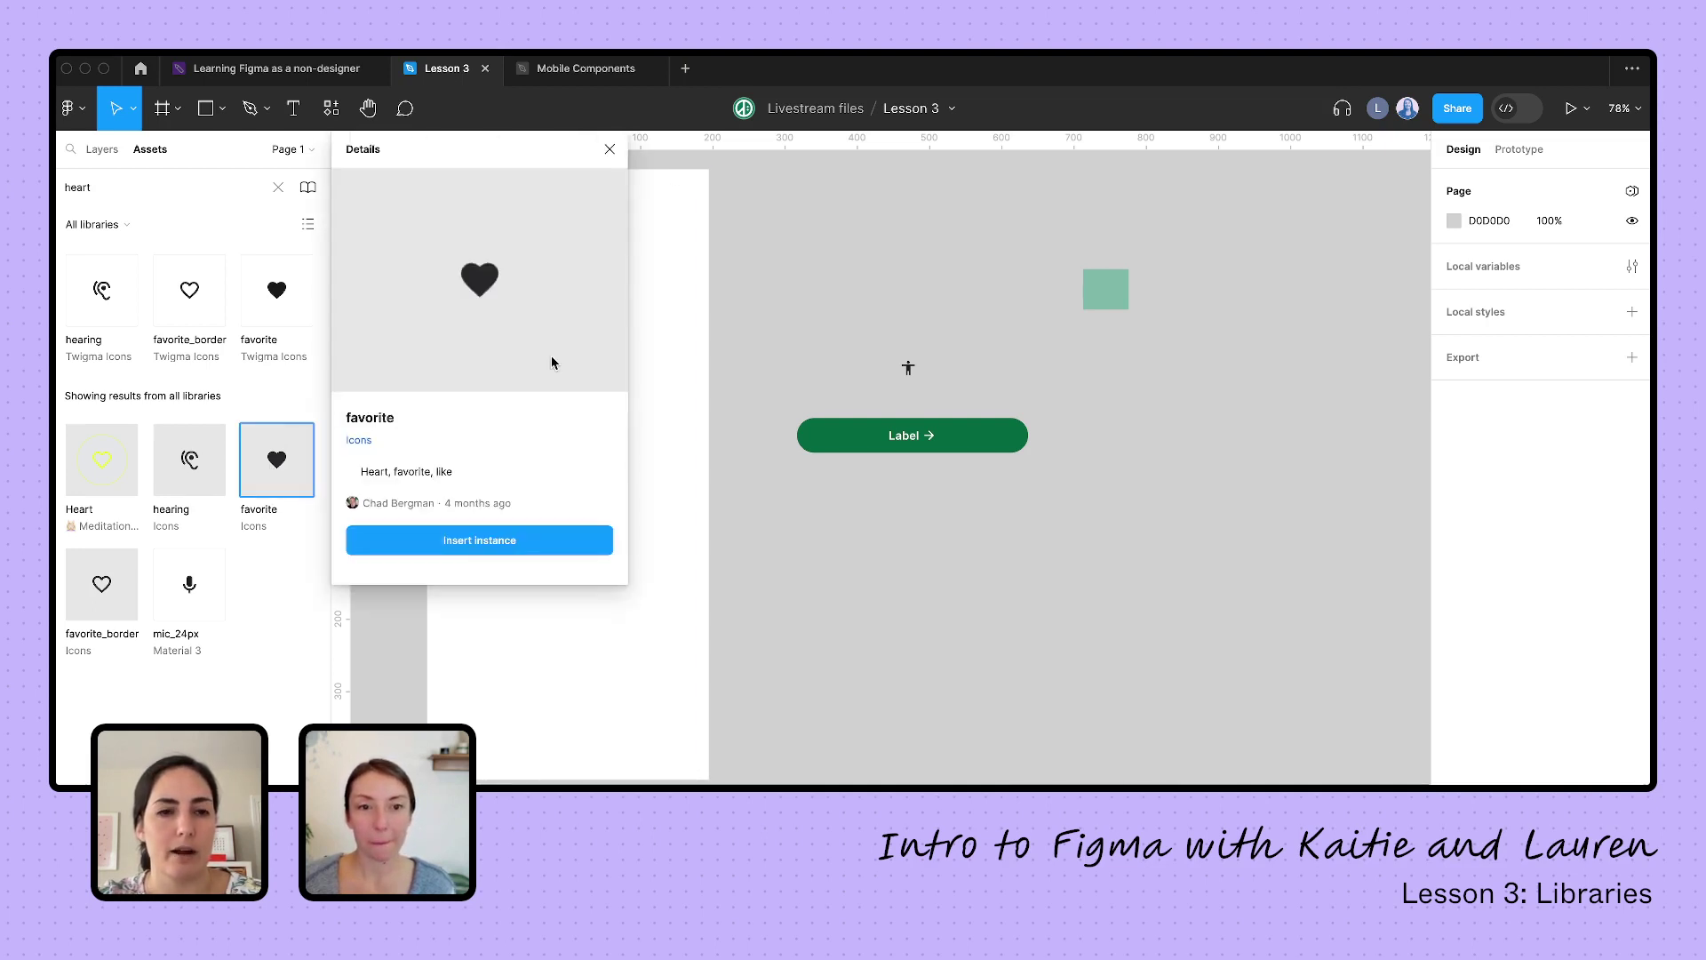
left_click(610, 149)
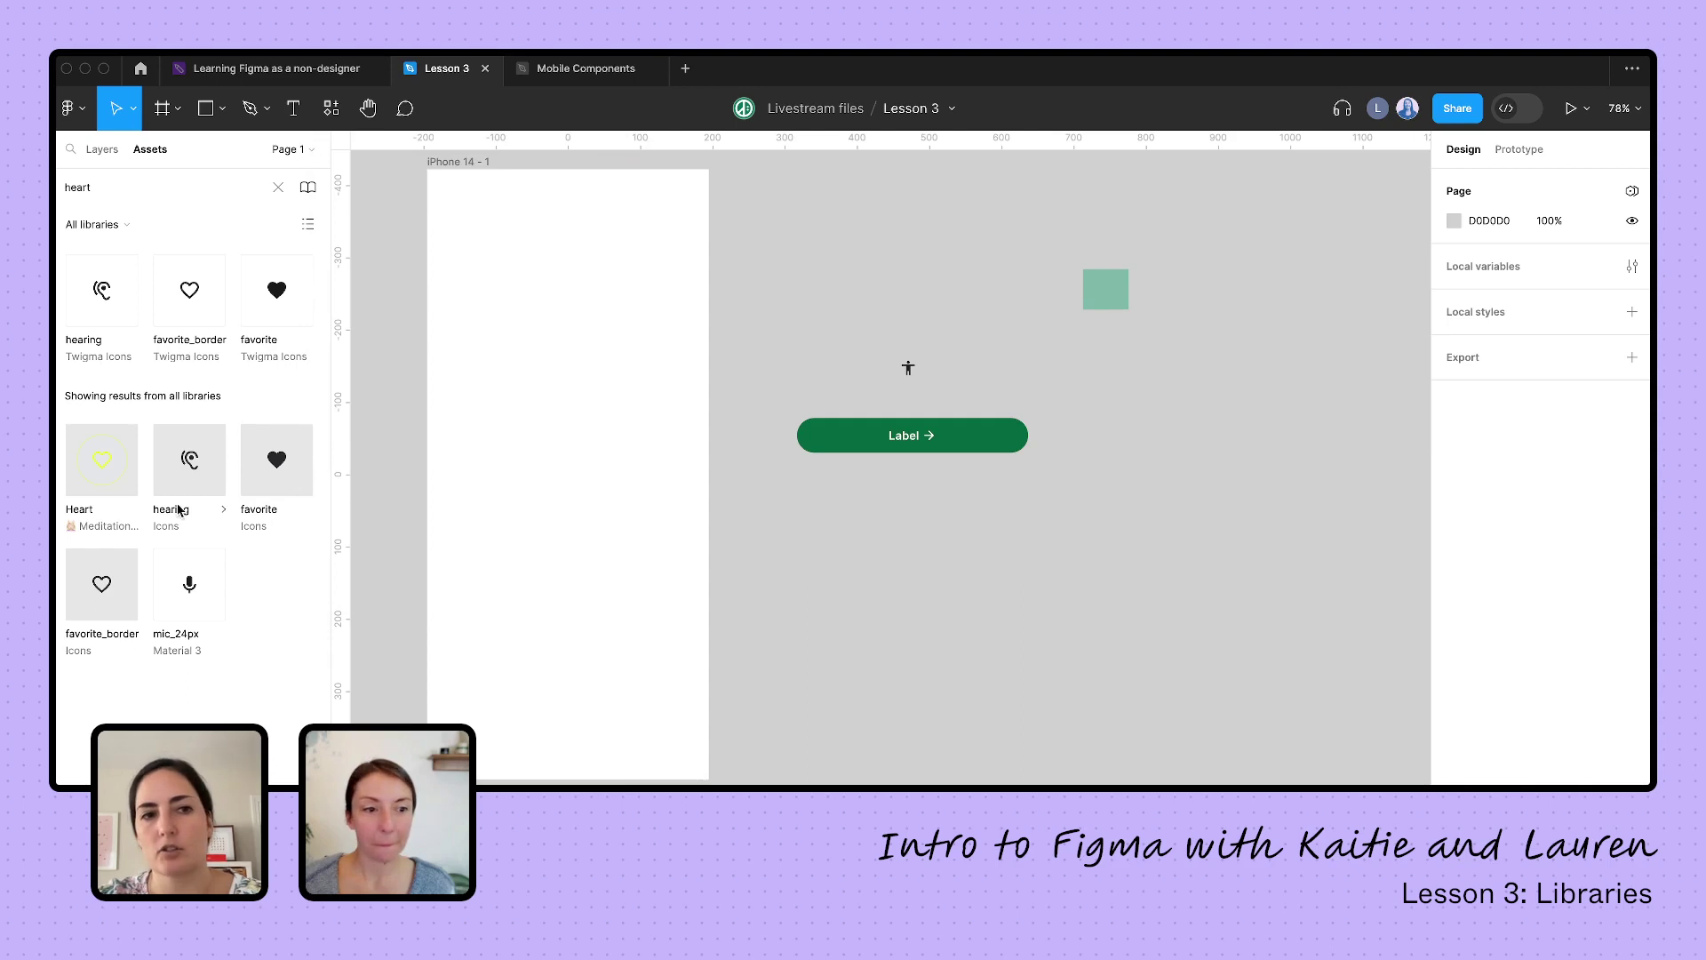
left_click(278, 186)
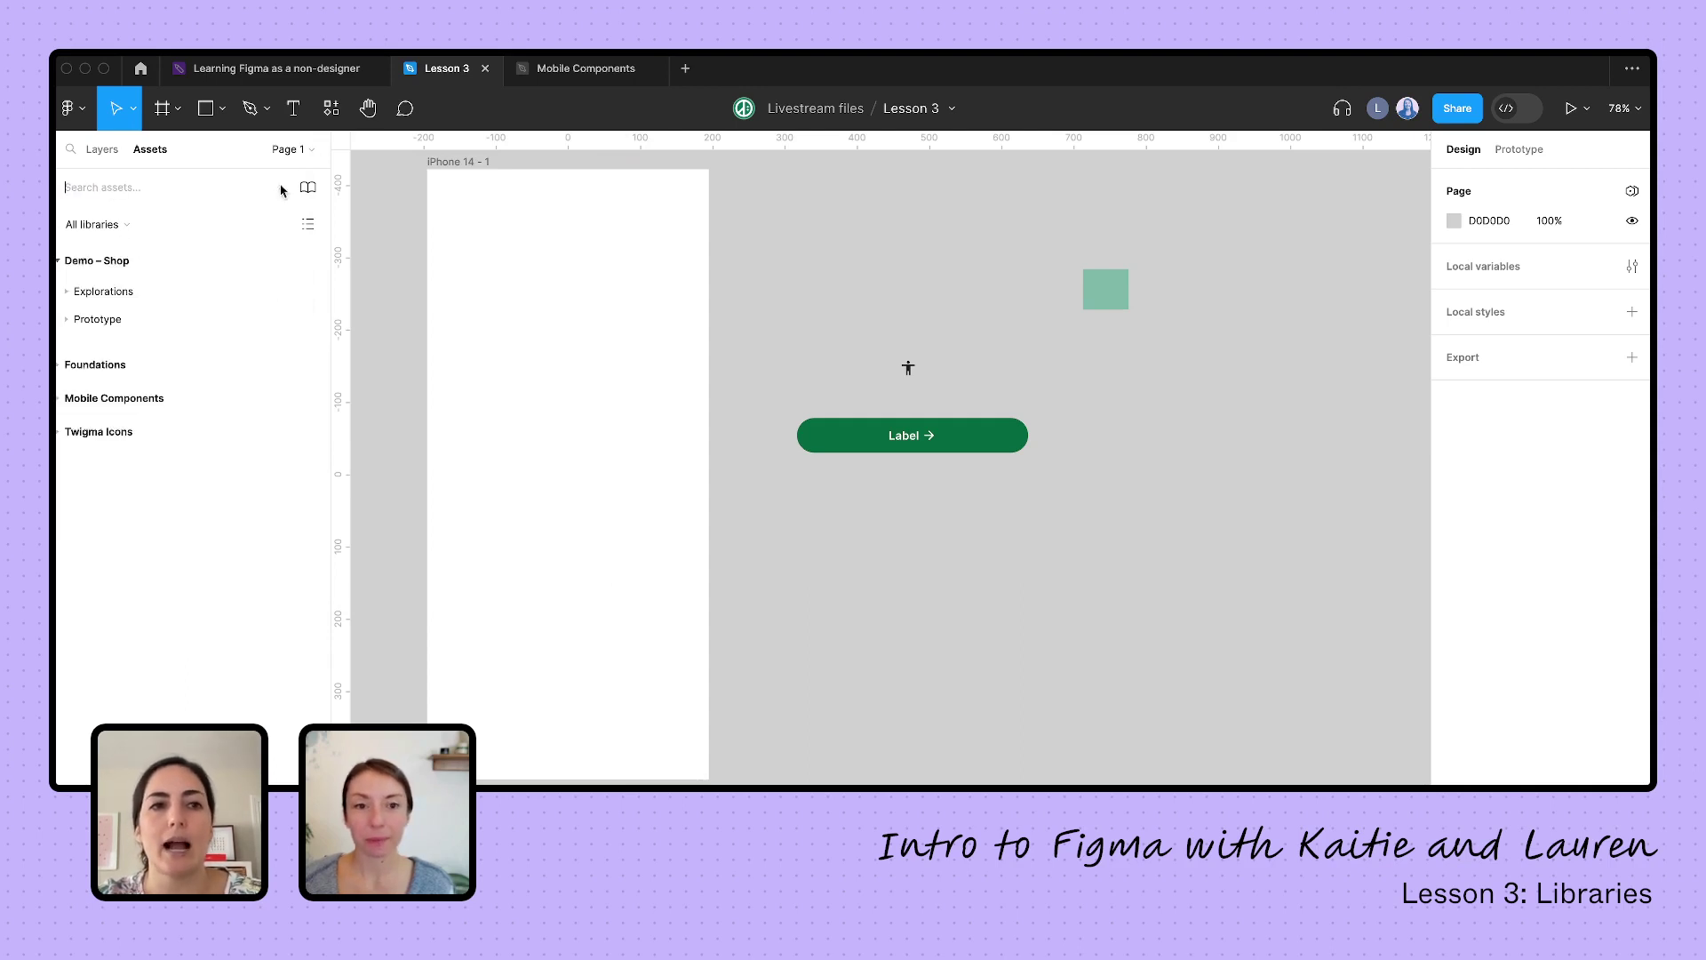
left_click(127, 189)
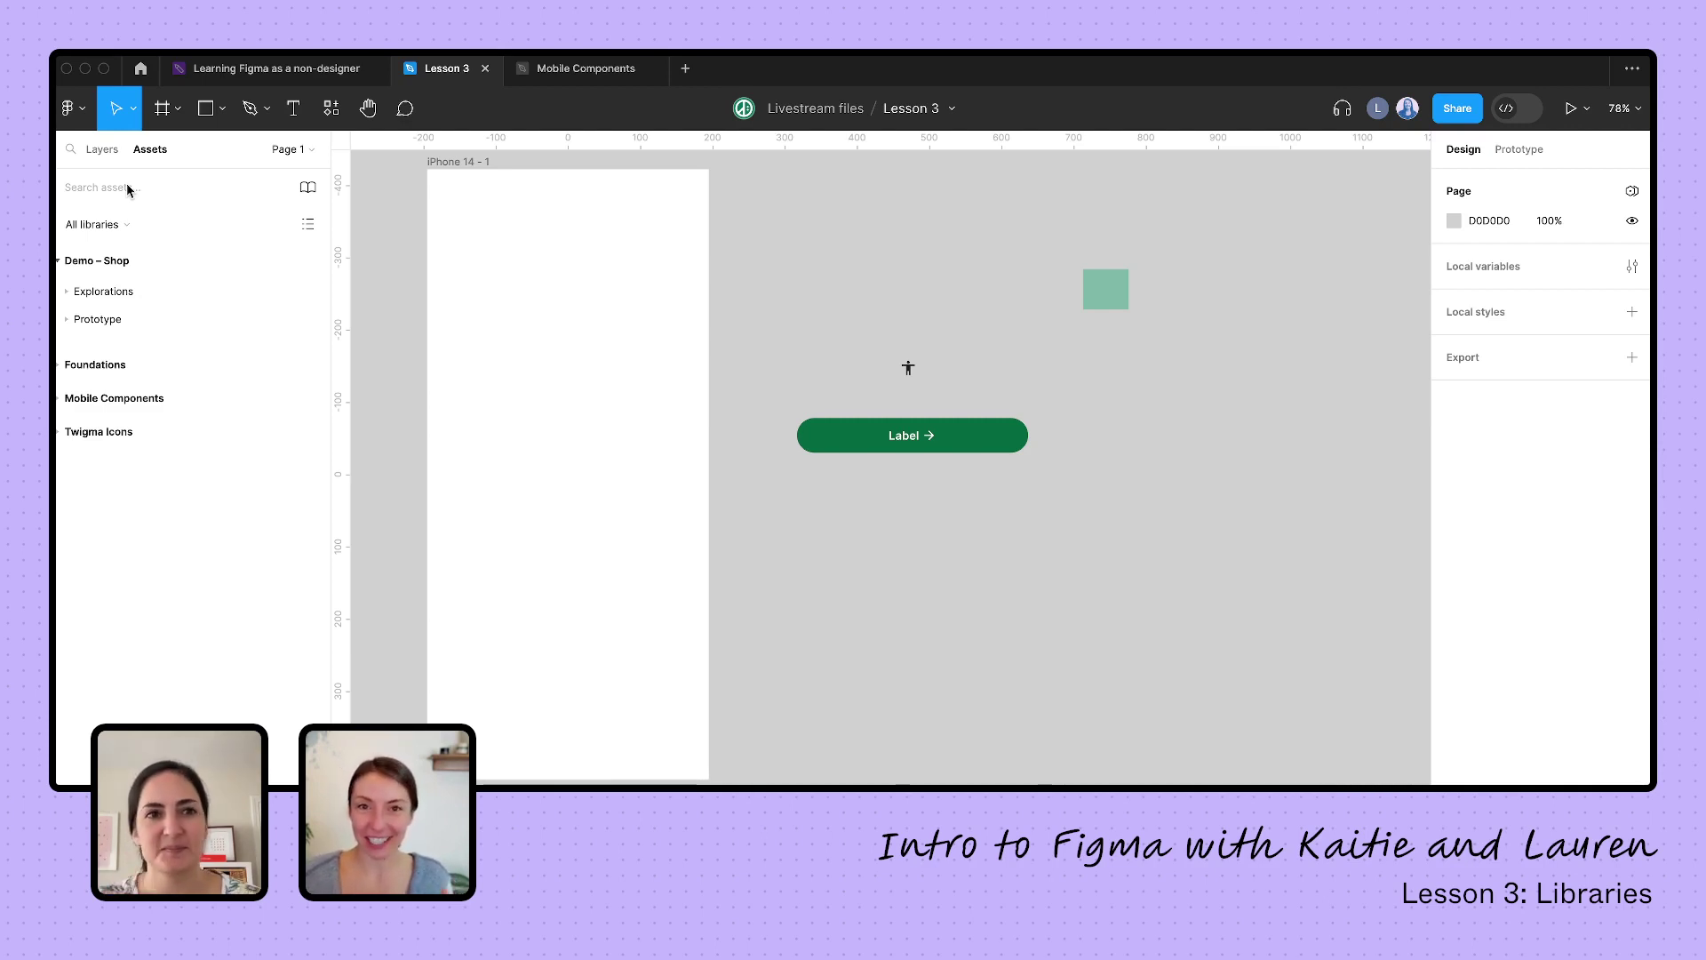
Switch to the Learning Figma as a non-designer board and scroll around its Libraries column
left_click(294, 69)
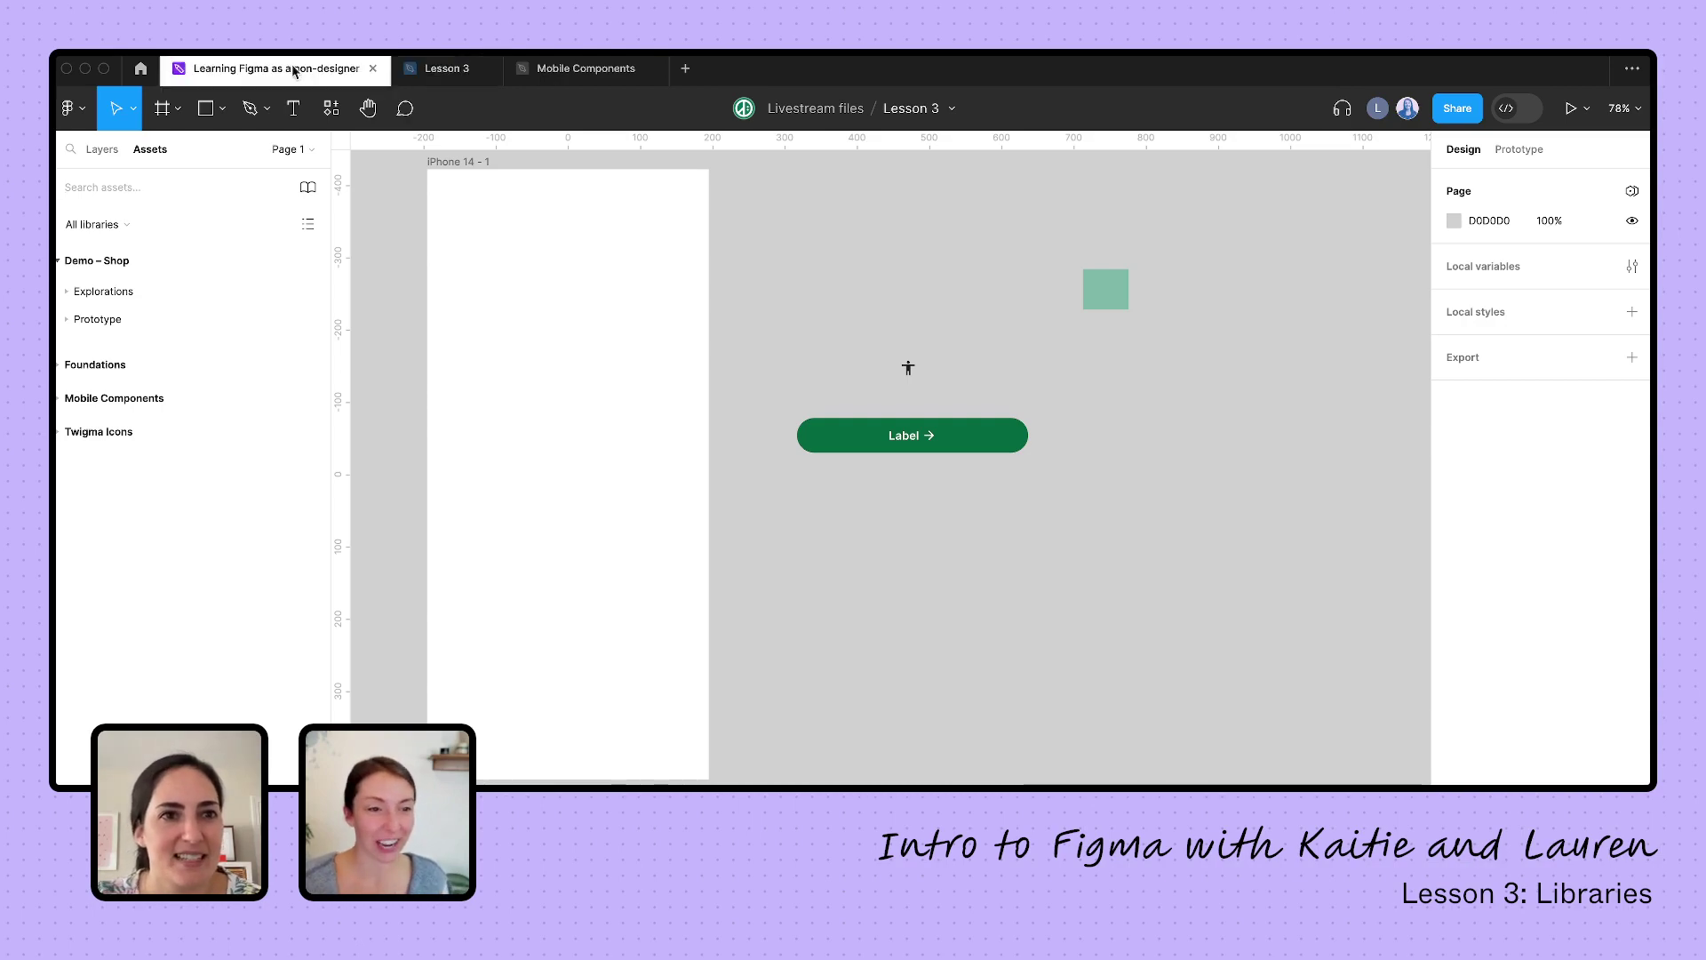
scroll(709, 372, "up", 5)
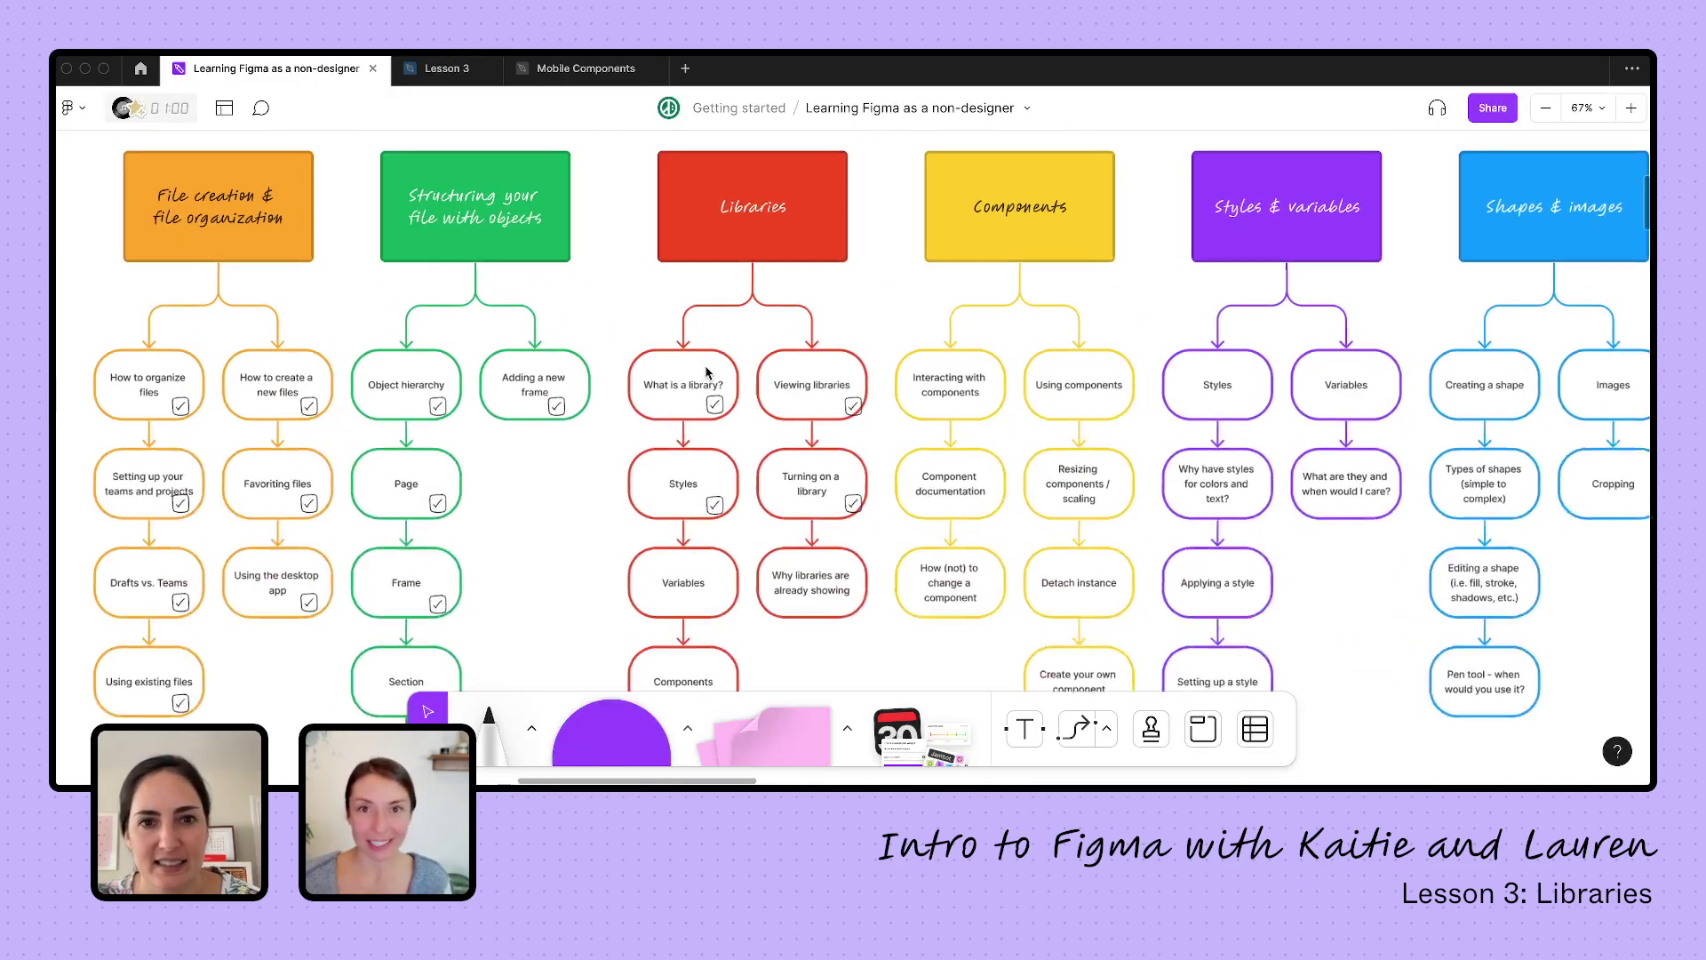
scroll(708, 371, "down", 5)
scroll(709, 372, "left", 3)
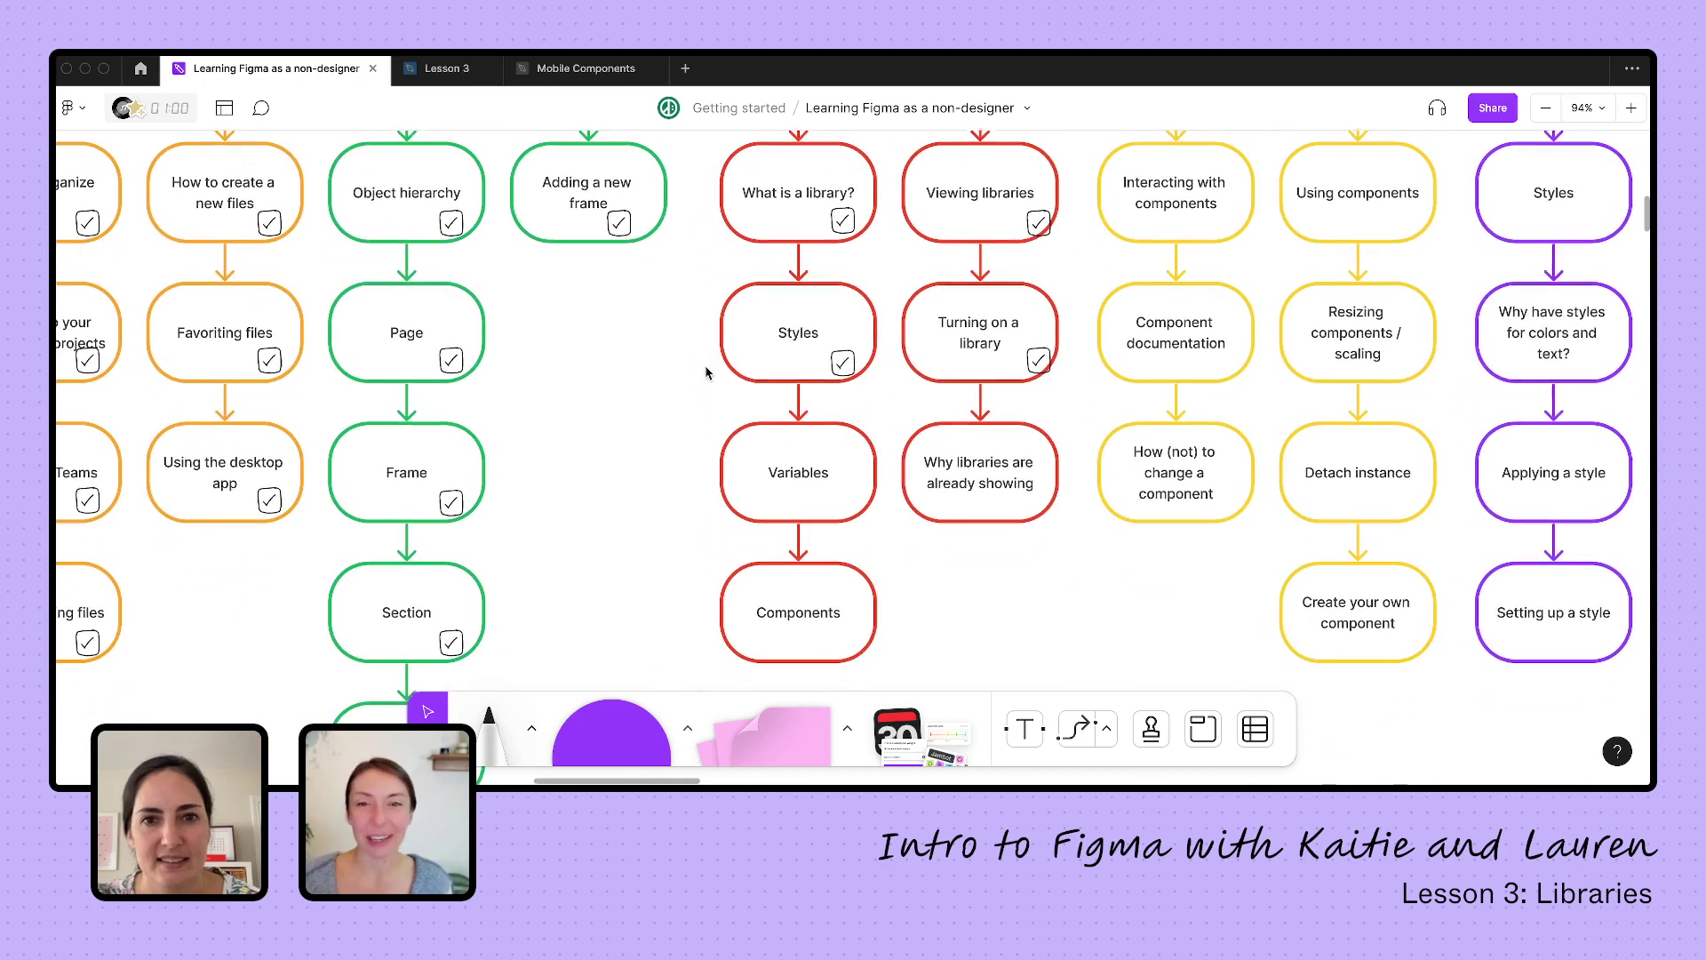